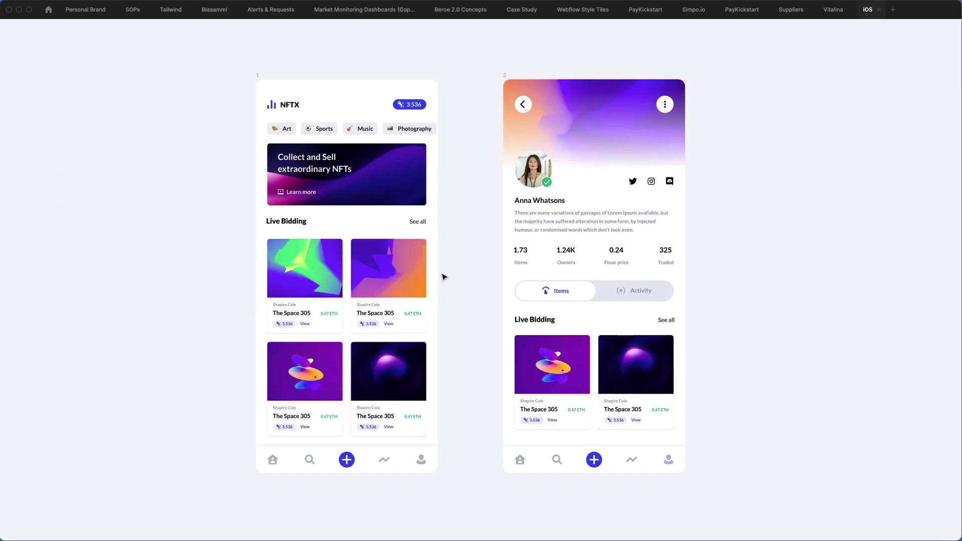
- Duplicate the NFTX home screen frame to the right of the profile screen
key(super+backslash)
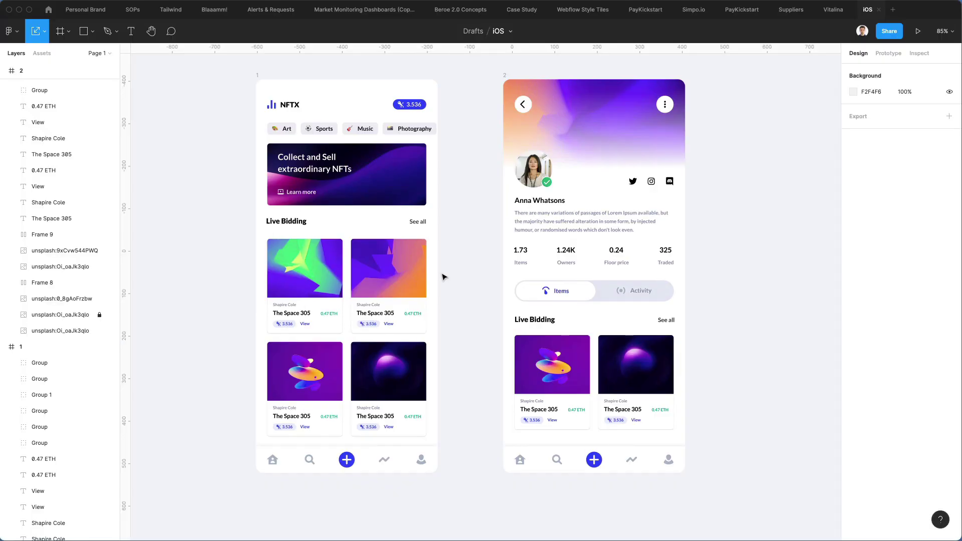
scroll(443, 276, up, 1)
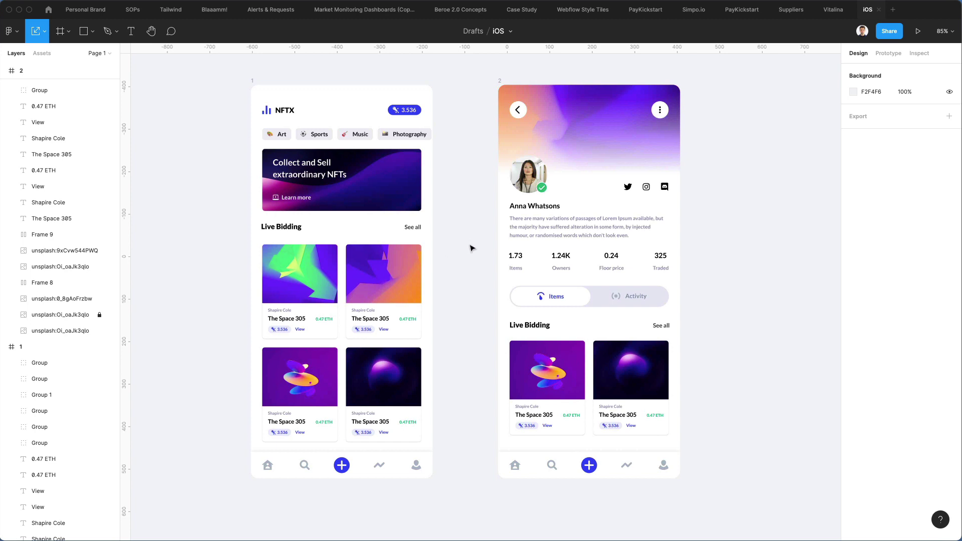
scroll(454, 246, right, 1)
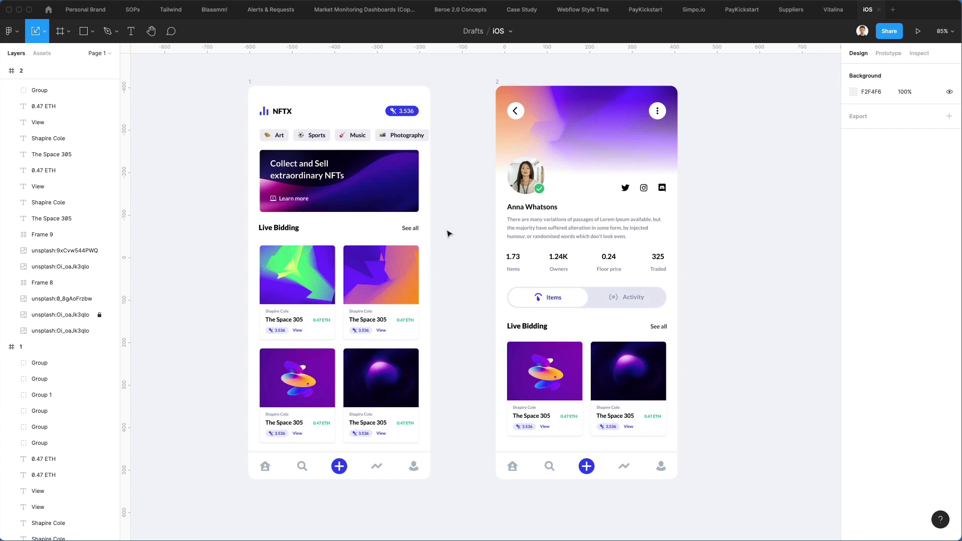
scroll(451, 233, up, 2)
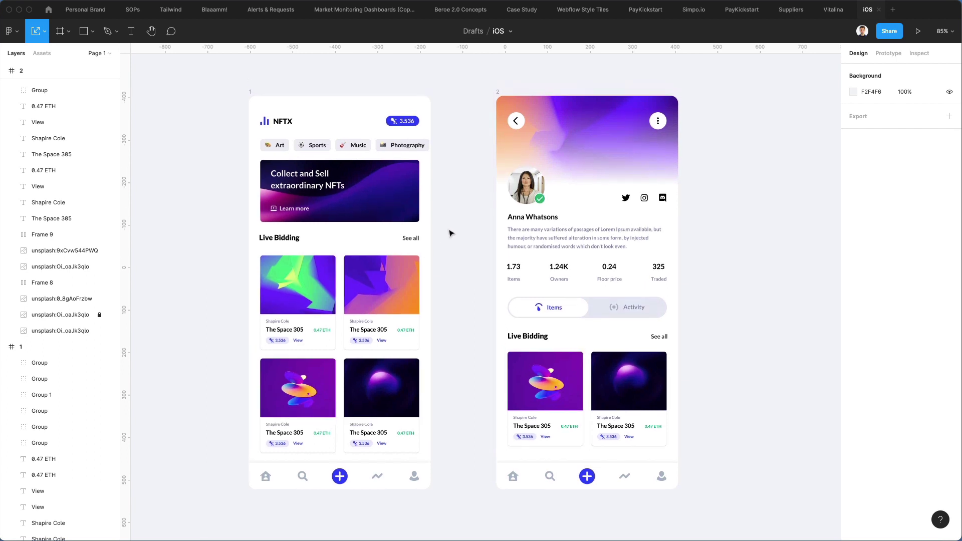
scroll(450, 232, right, 2)
scroll(447, 232, right, 5)
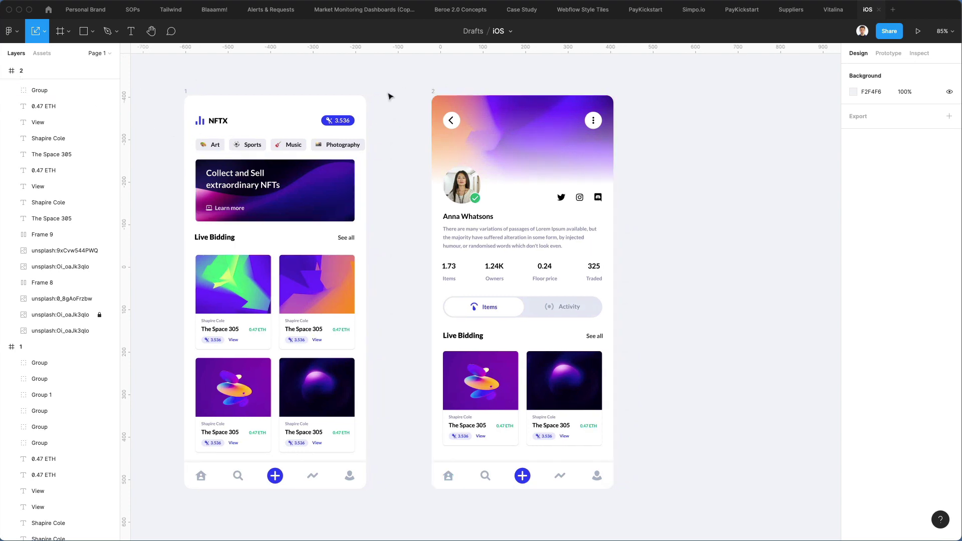
click(189, 95)
drag(217, 123, 706, 133)
- Delete the third screen's categories, banner and Live Bidding cards, keeping header and bottom navigation
scroll(704, 133, right, 10)
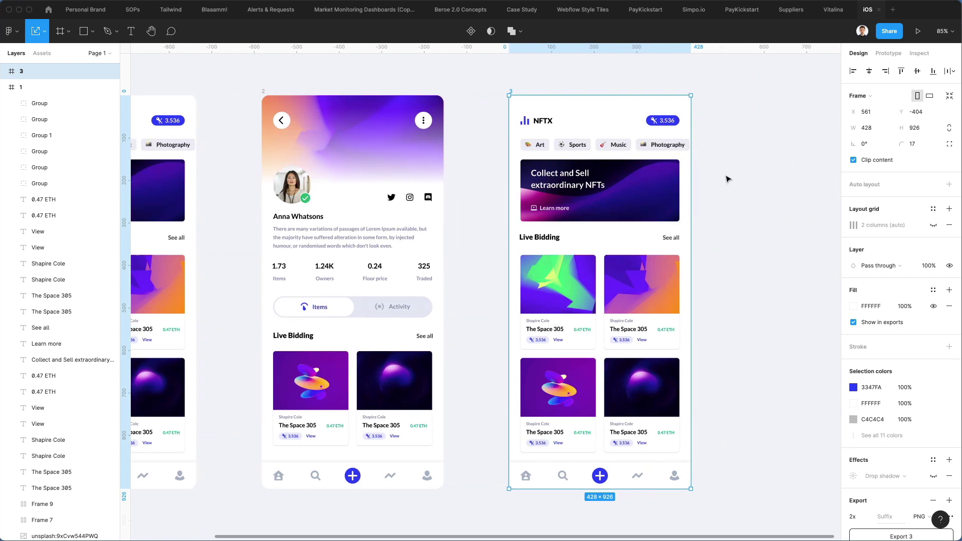
scroll(740, 165, right, 2)
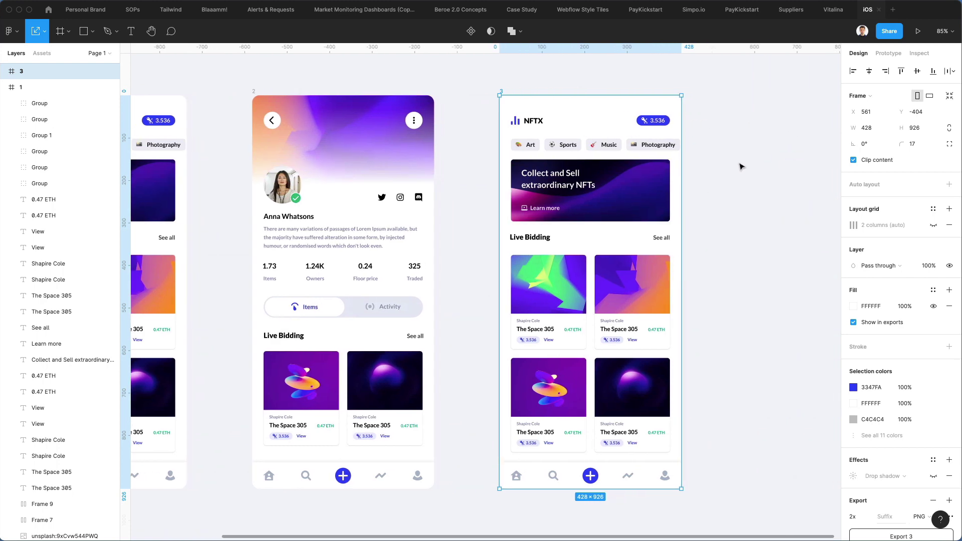
scroll(740, 166, up, 2)
drag(716, 136, 456, 496)
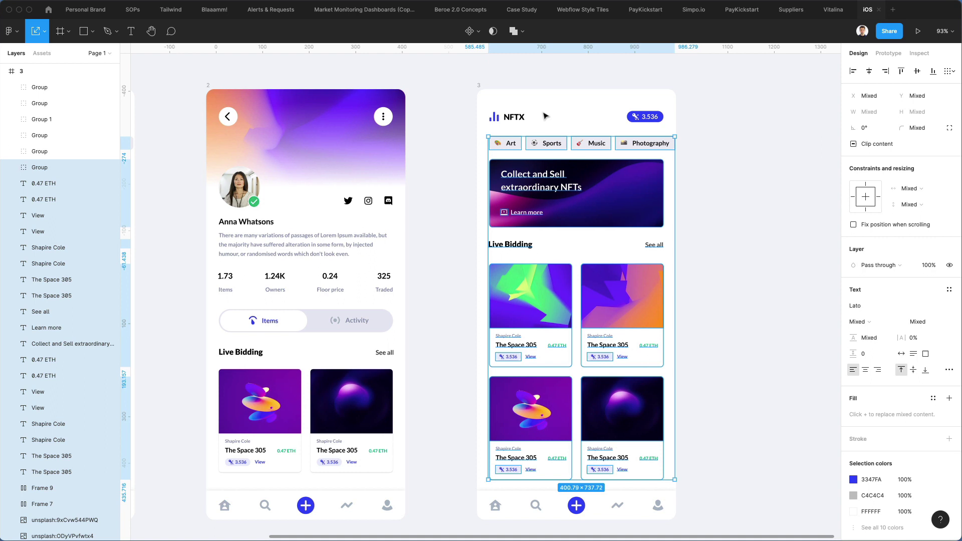
key(Delete)
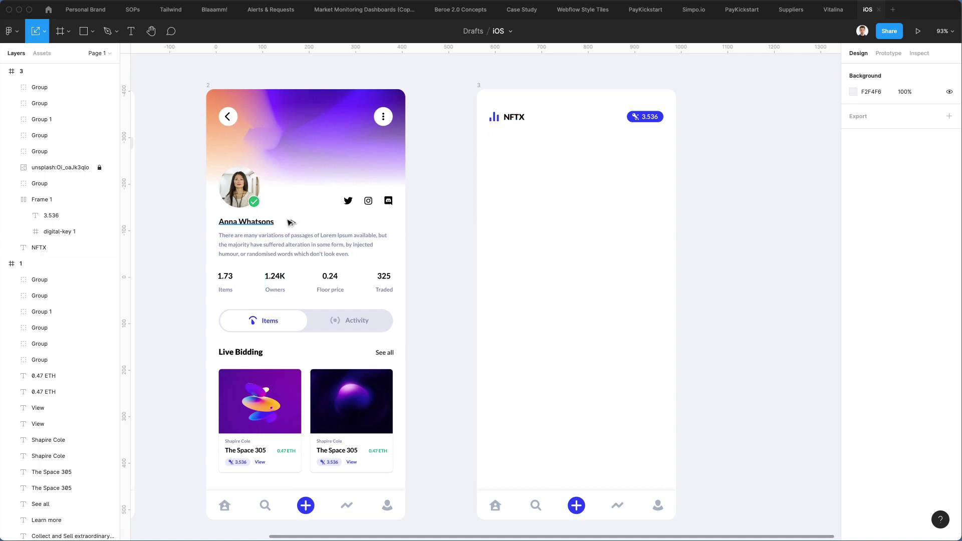
- Copy the name text into the third screen, retype it as 'Wallet', centre it and raise it to the header
drag(259, 225, 590, 147)
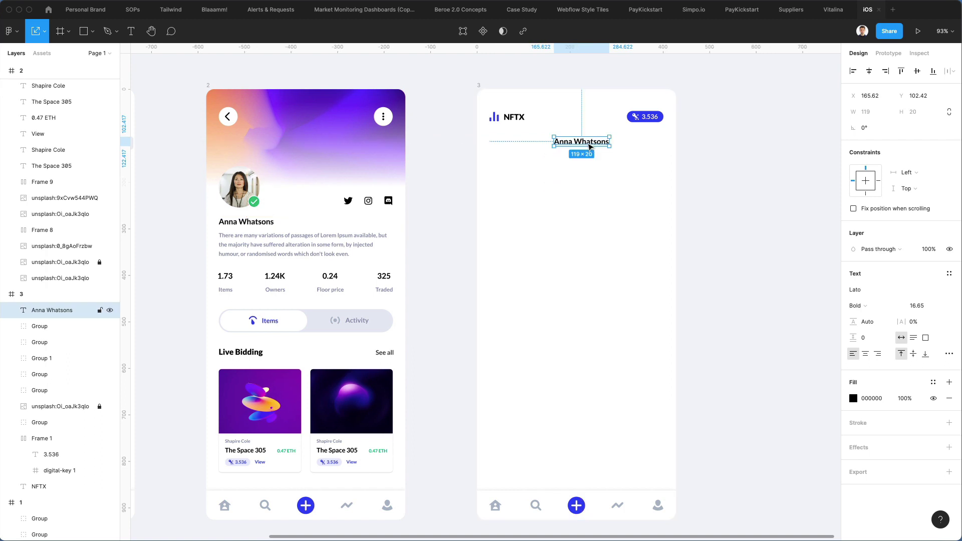
double_click(588, 143)
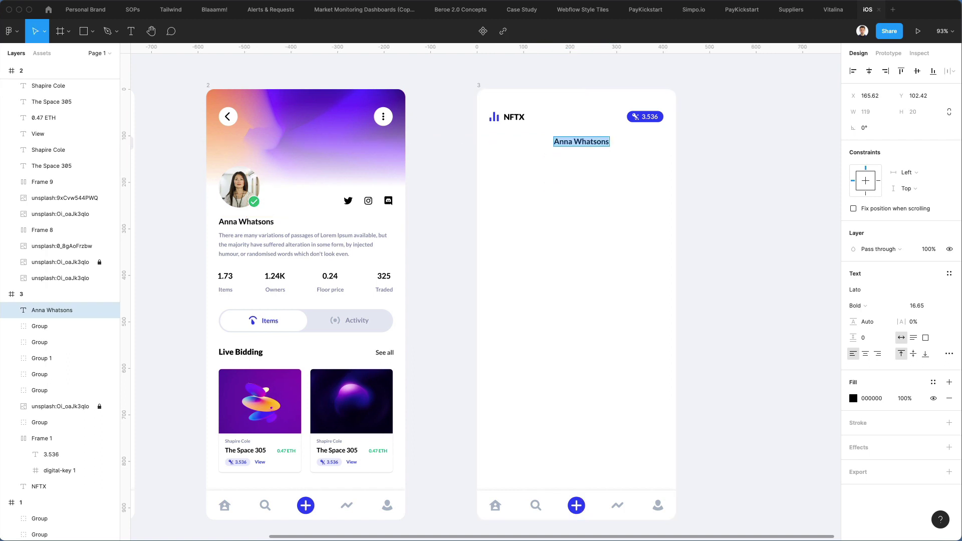
text(Wallet)
key(Escape)
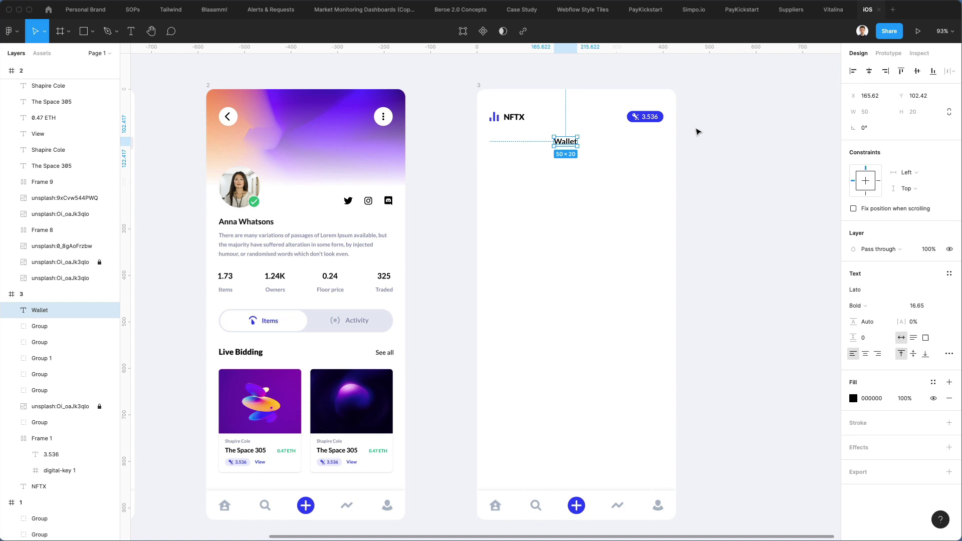
click(869, 71)
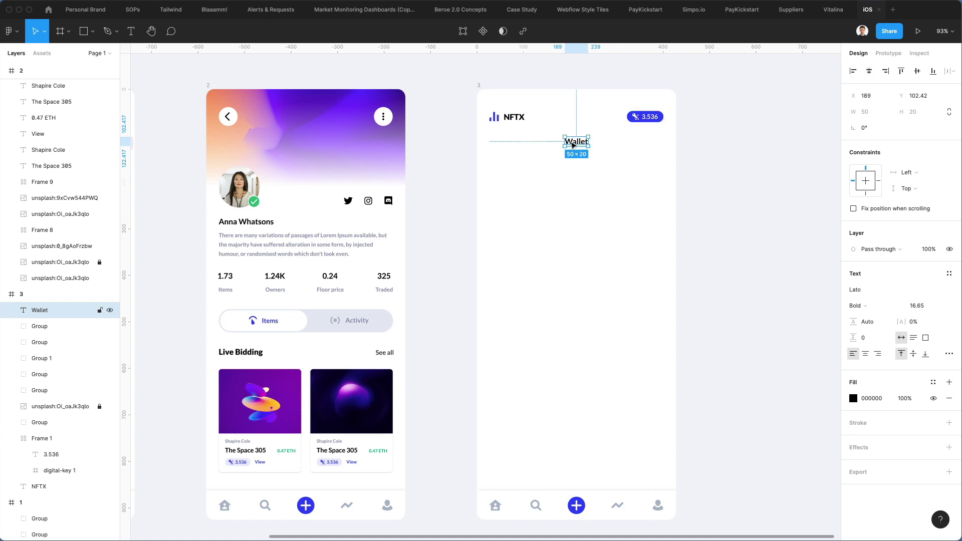
drag(572, 143, 486, 145)
- Delete the NFTX logo and the 3.536 badge from the third screen
key(Delete)
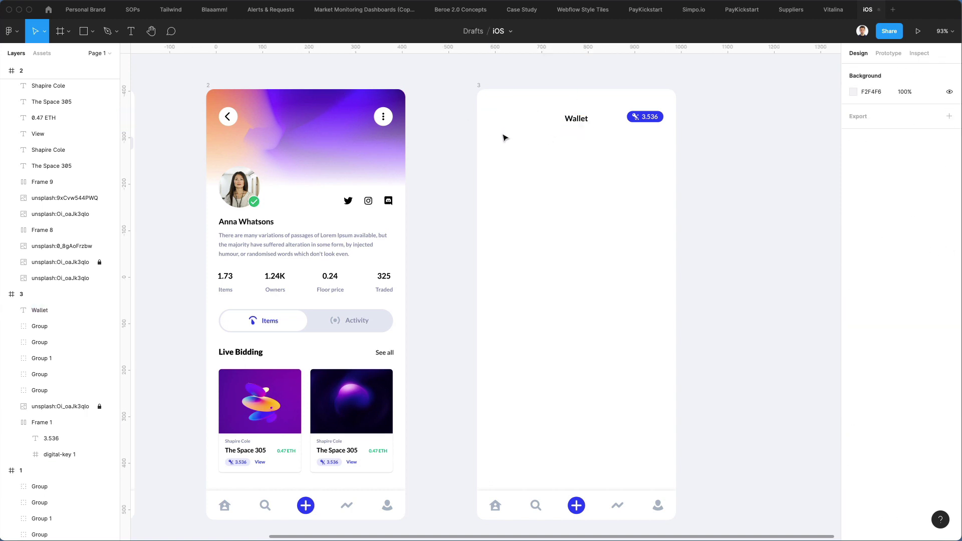
drag(623, 108, 677, 146)
key(Delete)
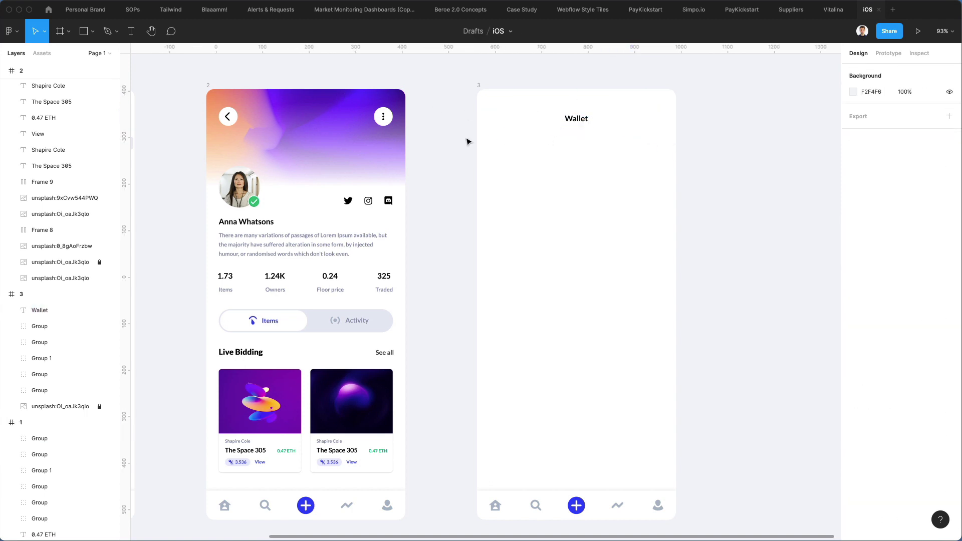
- Group the profile screen's back and more-options buttons with their circles
click(384, 119)
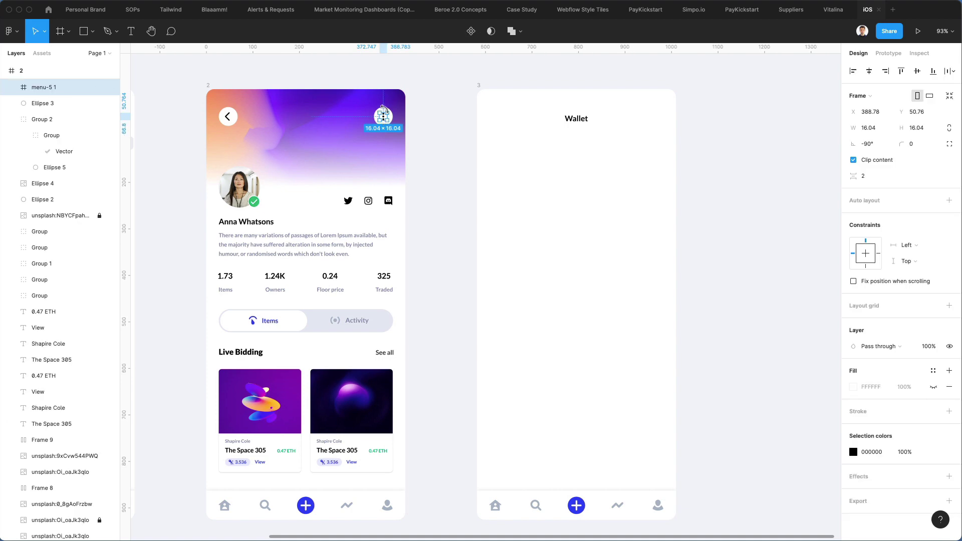
scroll(383, 107, up, 5)
shift+click(388, 127)
scroll(351, 120, left, 5)
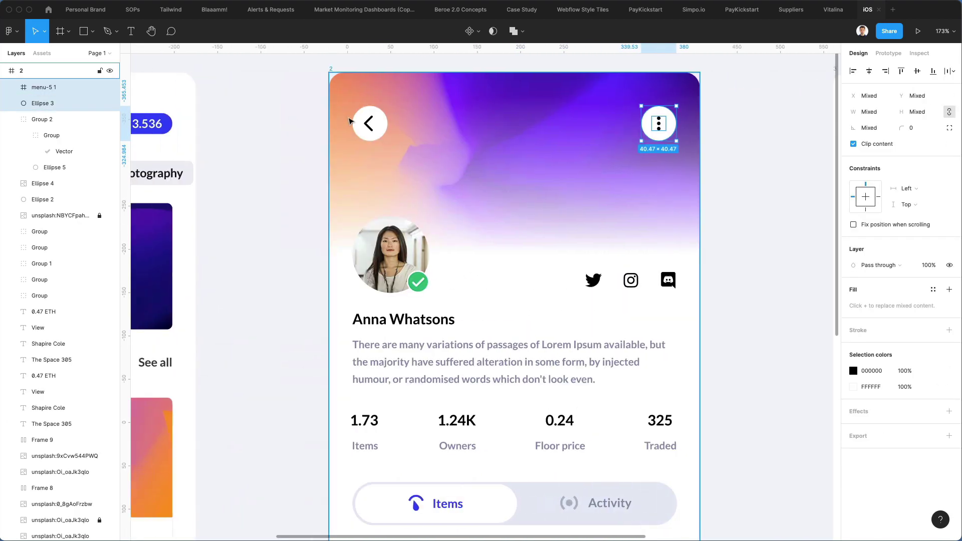
shift+click(369, 123)
shift+click(378, 116)
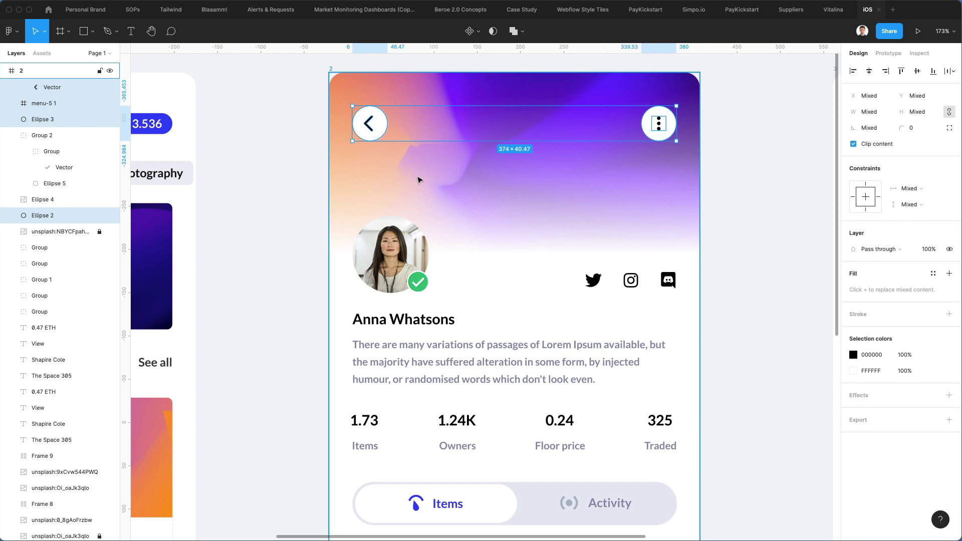
key(super+g)
- Paste the button group at the top of the Wallet screen
scroll(528, 148, down, 3)
scroll(526, 170, right, 5)
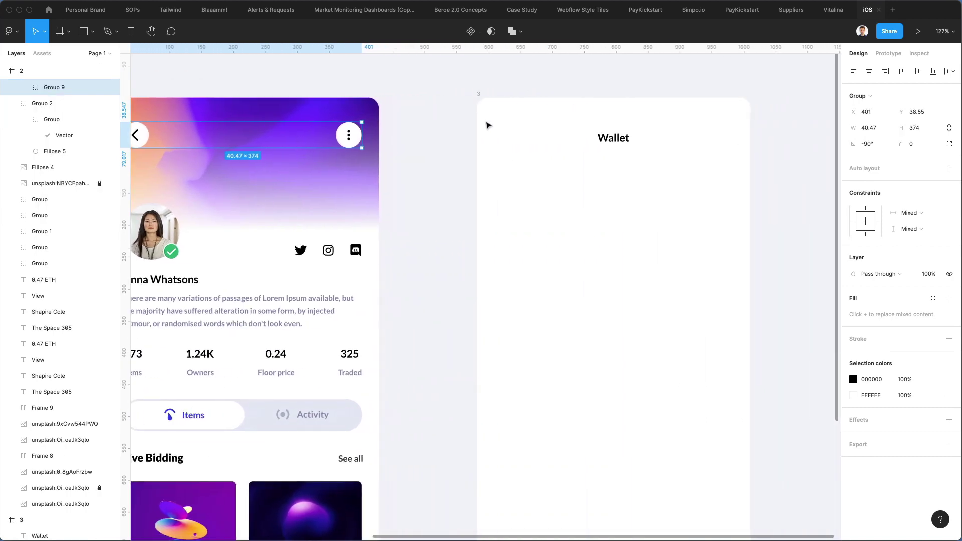
click(482, 97)
scroll(483, 97, right, 3)
key(super+v)
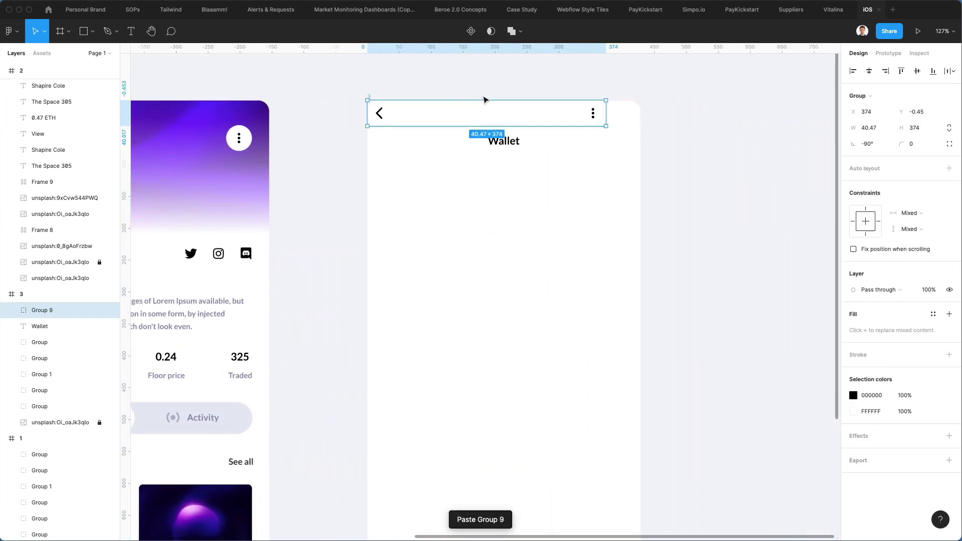
drag(575, 118, 593, 141)
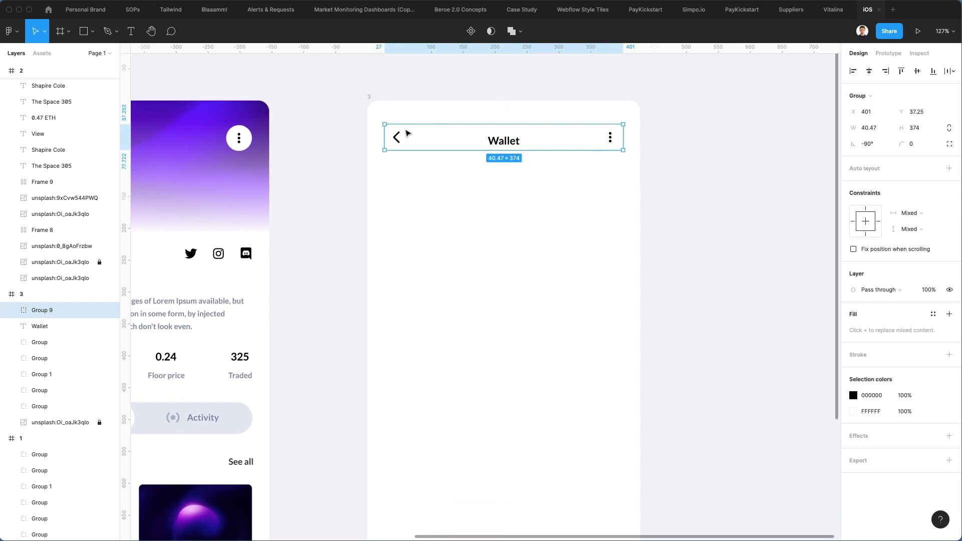
- Outline both button circles with an E8E8E8 stroke and line the Wallet title up with them
double_click(408, 134)
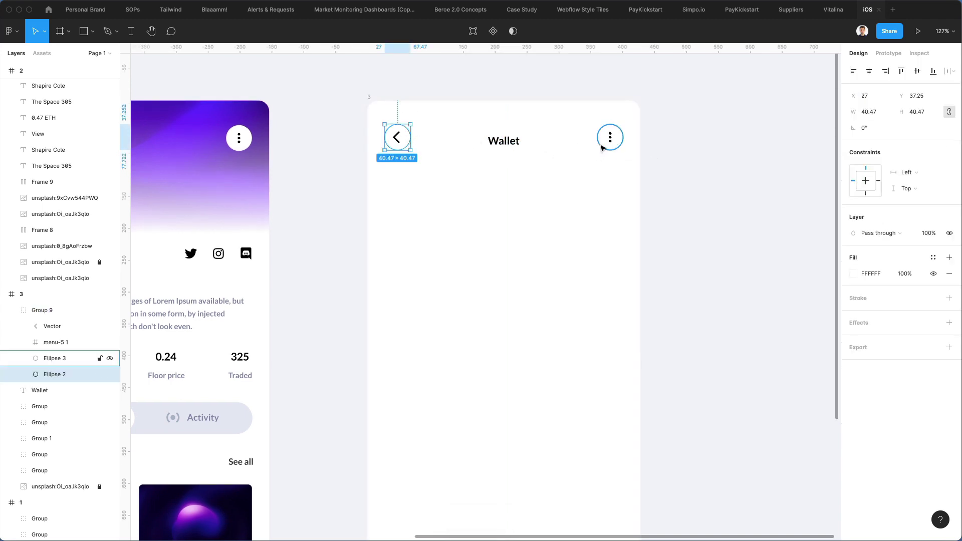
scroll(602, 147, up, 2)
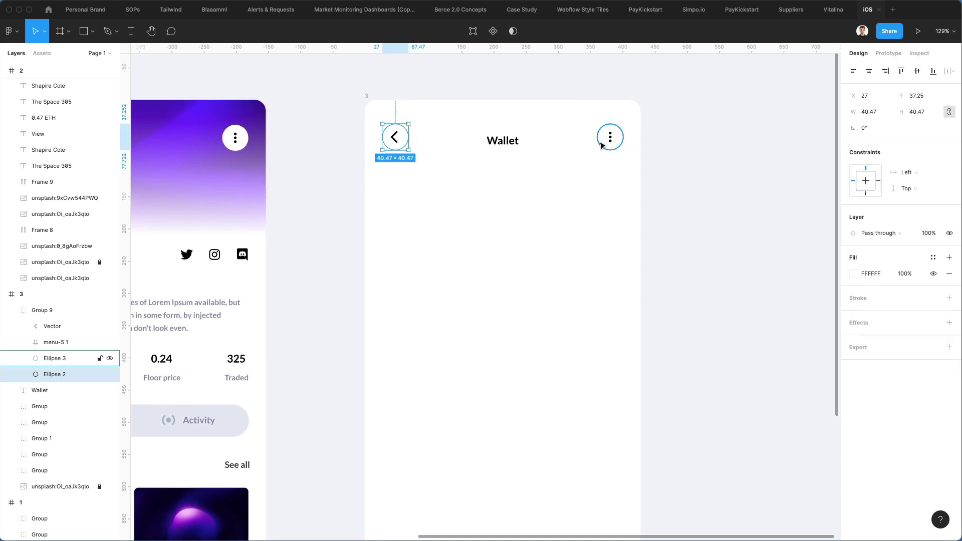
shift+click(601, 145)
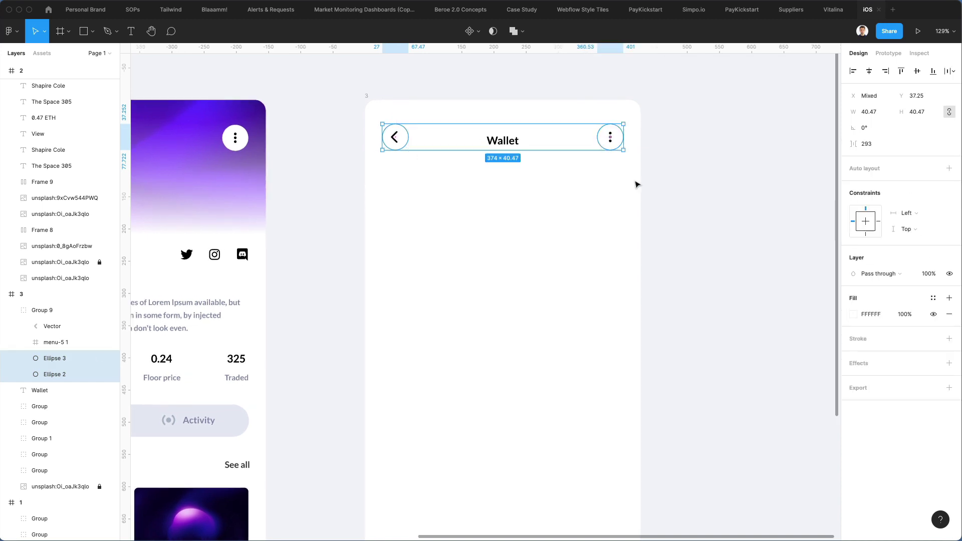
click(857, 339)
click(853, 355)
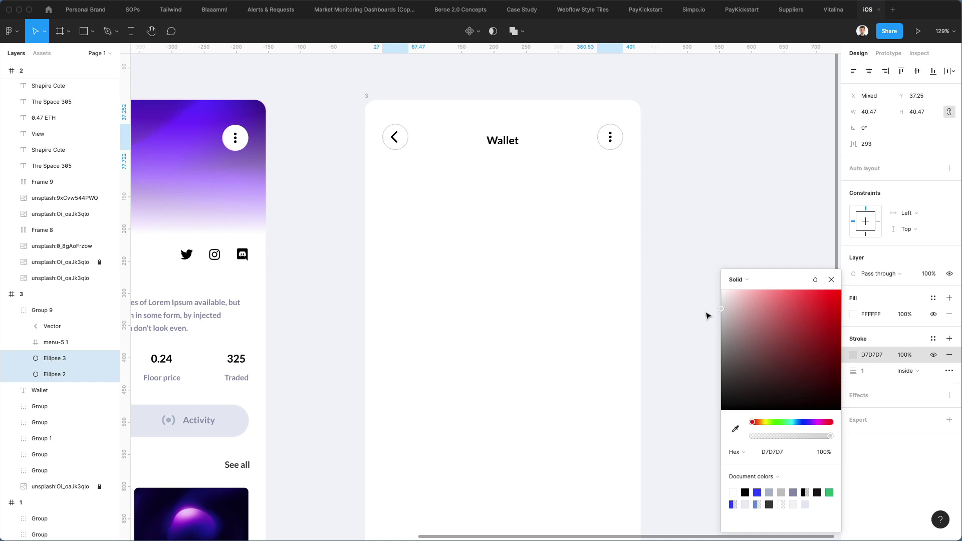
drag(707, 315, 706, 307)
click(586, 287)
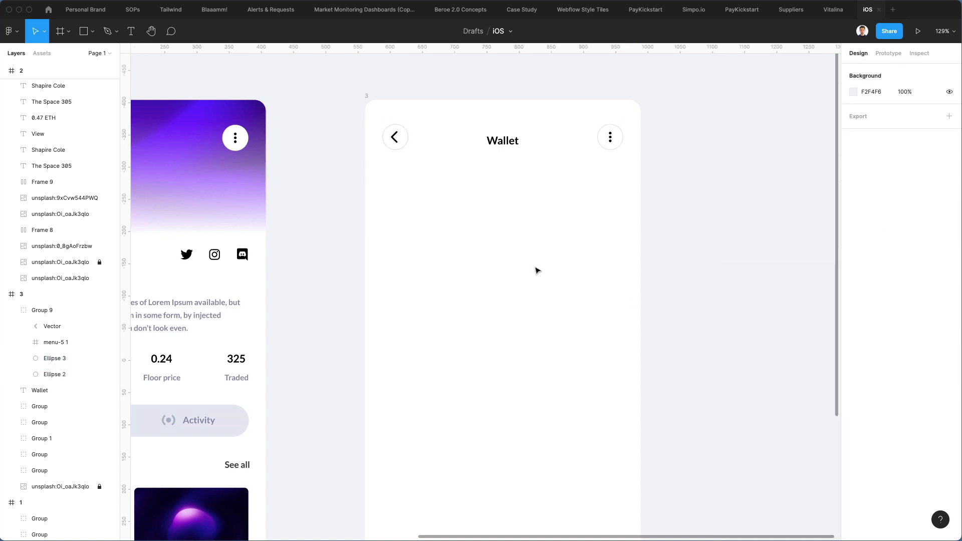
drag(497, 137, 498, 135)
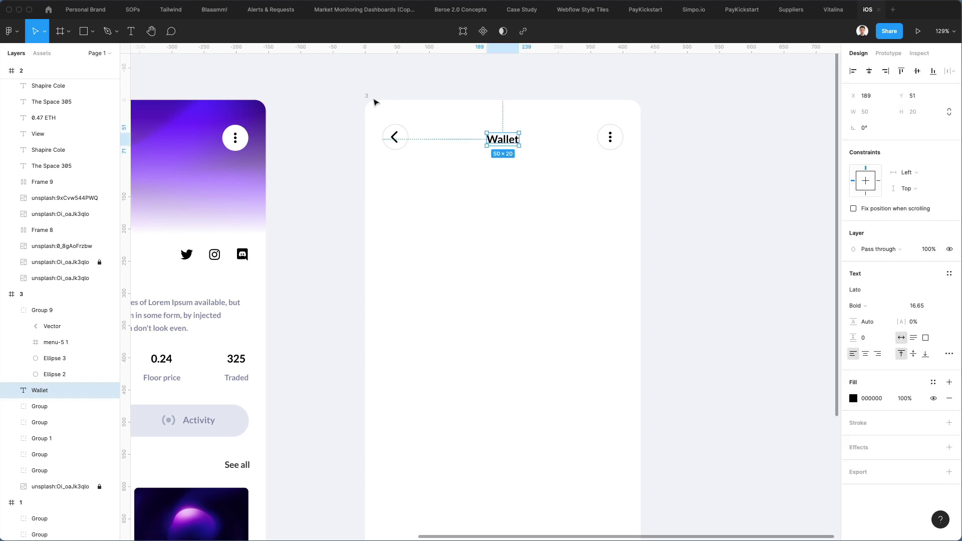
- Show the two-column layout grid and duplicate the Wallet title below it as 'CURRENT WALLET VALUE'
click(370, 100)
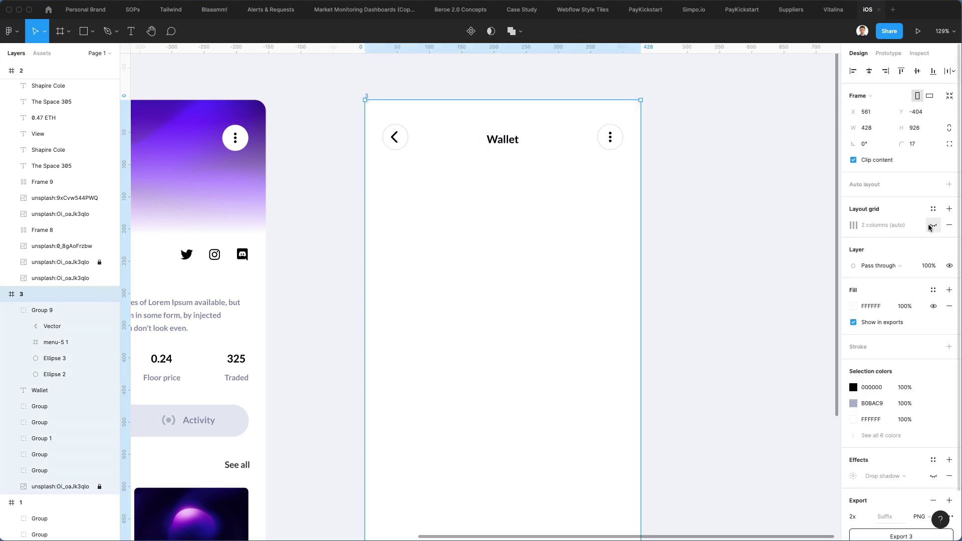
click(930, 226)
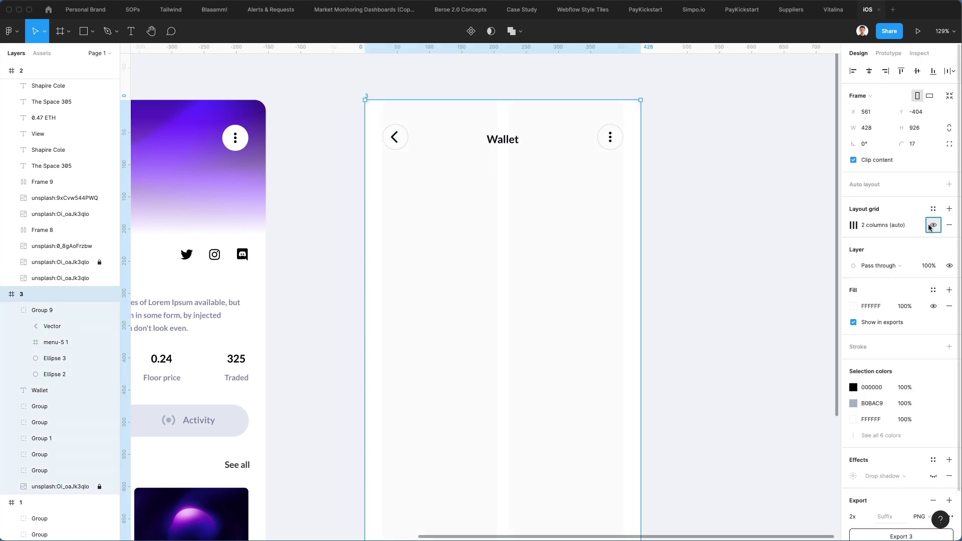
click(530, 172)
scroll(523, 165, down, 2)
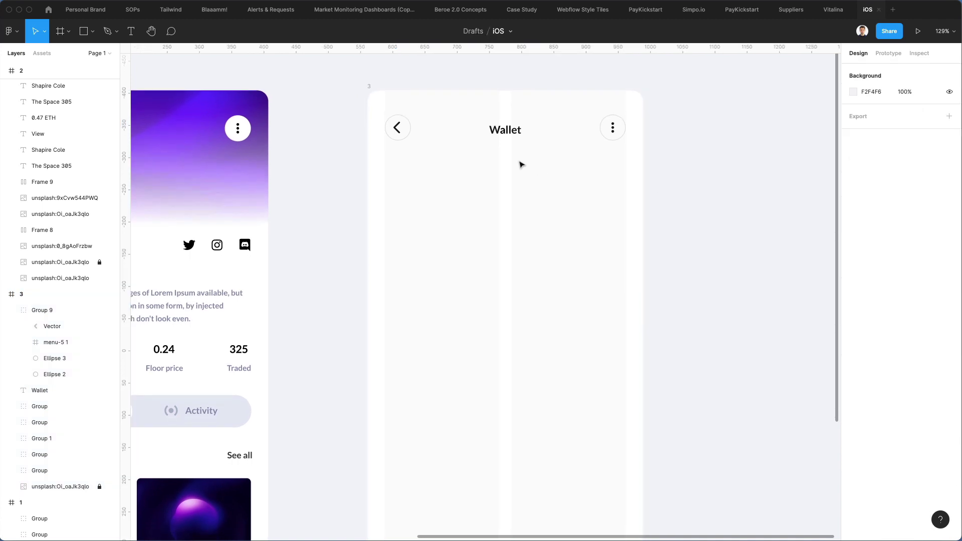
drag(515, 132, 516, 182)
click(531, 193)
double_click(508, 183)
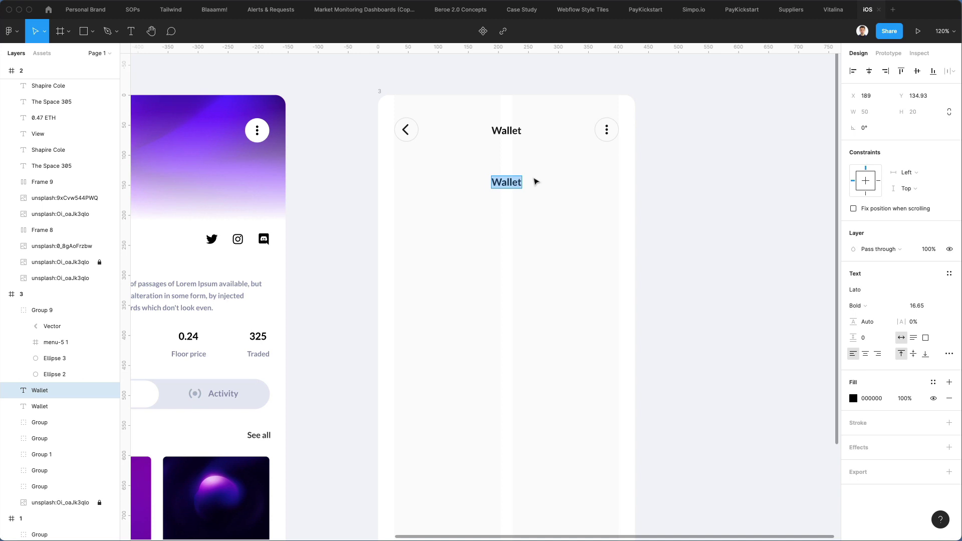
text(CURRENT C)
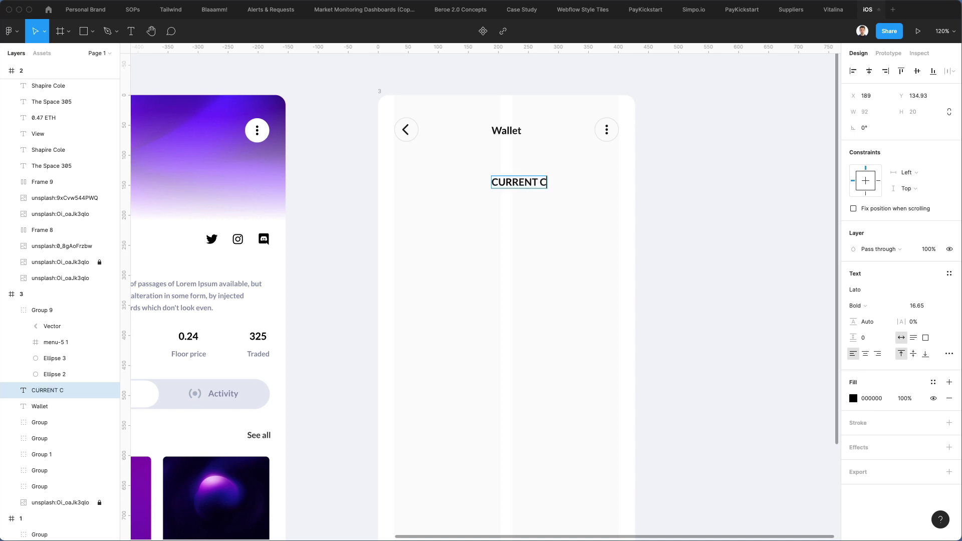
key(BackSpace)
text(WALLET)
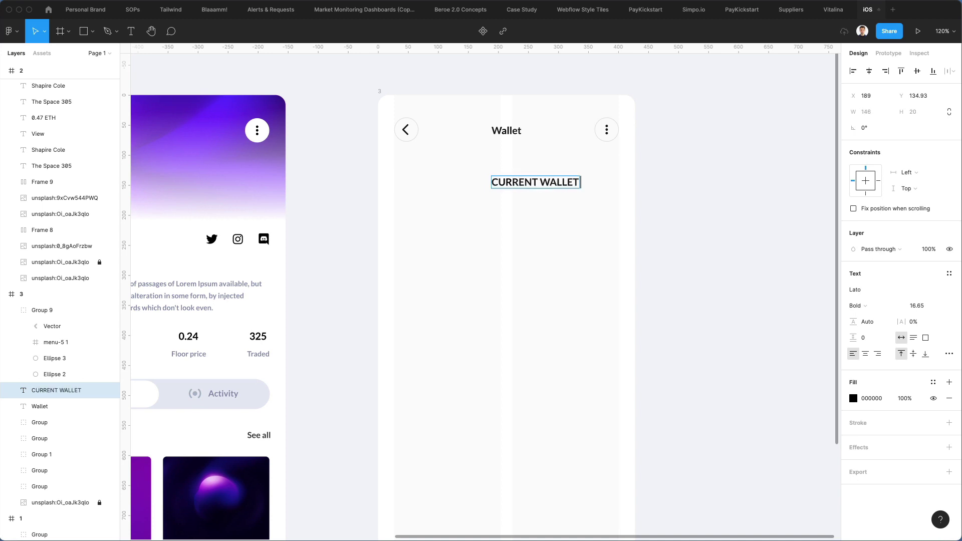
text( VALUE)
key(Escape)
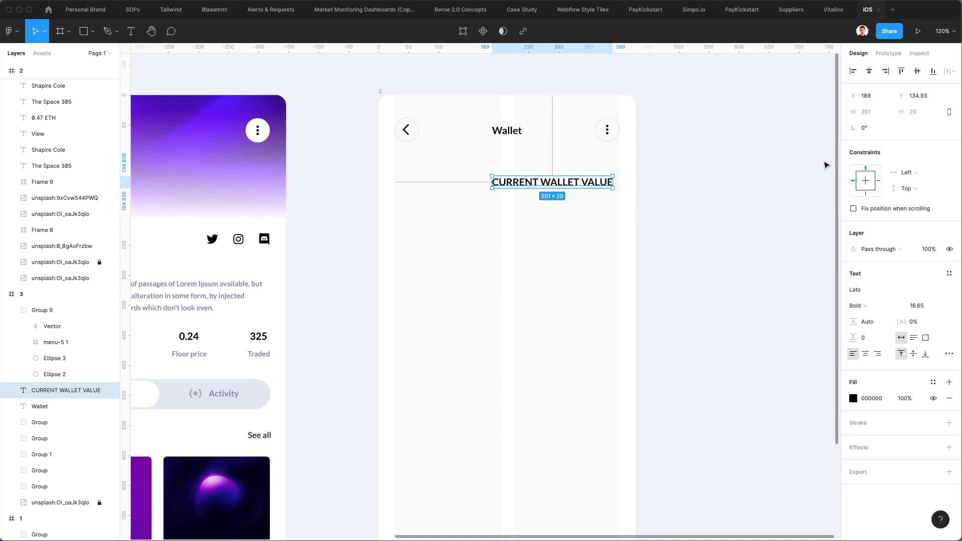
- Paste the Owners label's style onto CURRENT WALLET VALUE and centre it horizontally
click(868, 71)
scroll(481, 236, down, 2)
scroll(482, 236, down, 3)
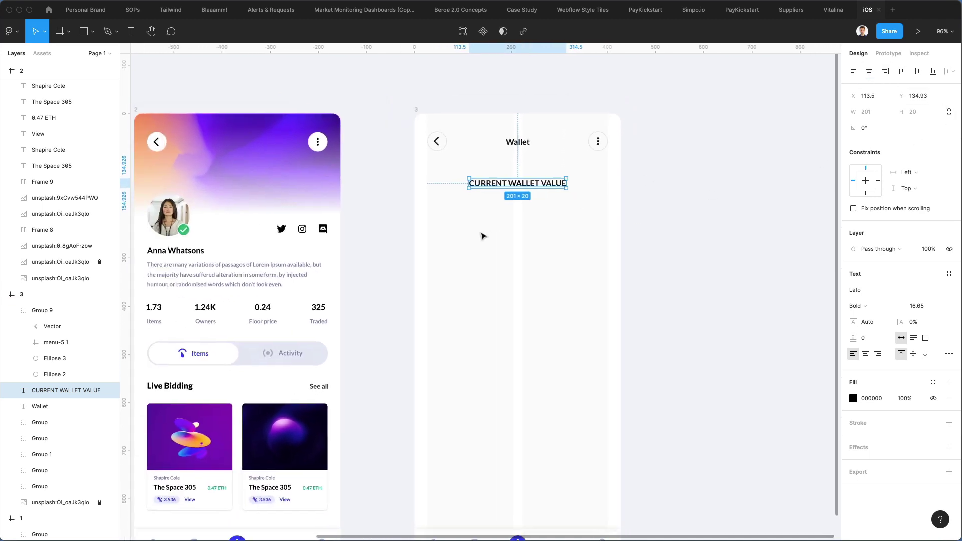
click(235, 298)
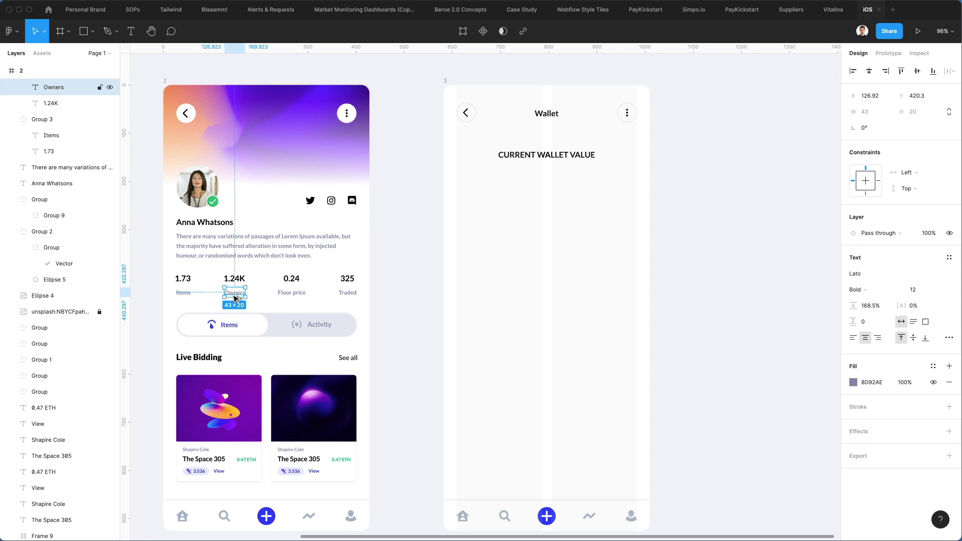
click(547, 157)
key(super+alt+v)
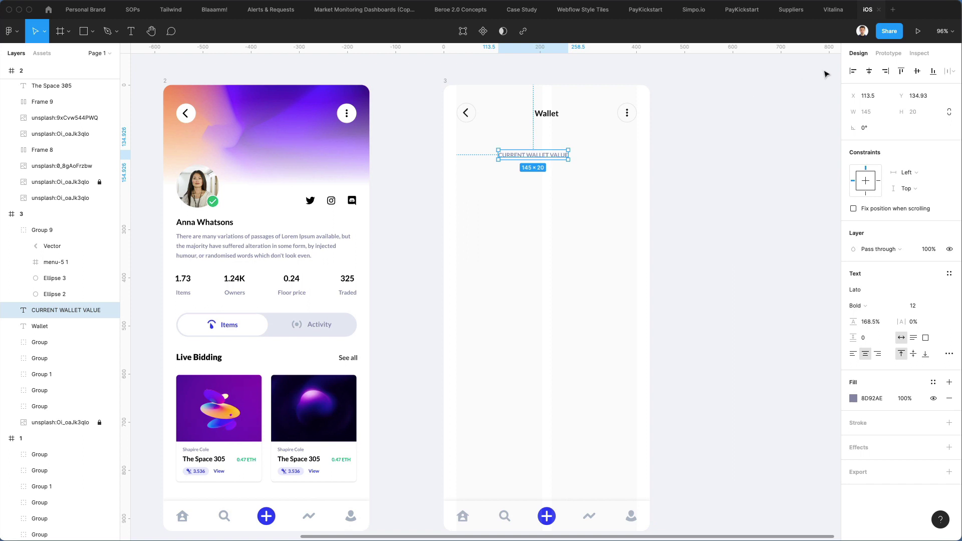
click(868, 70)
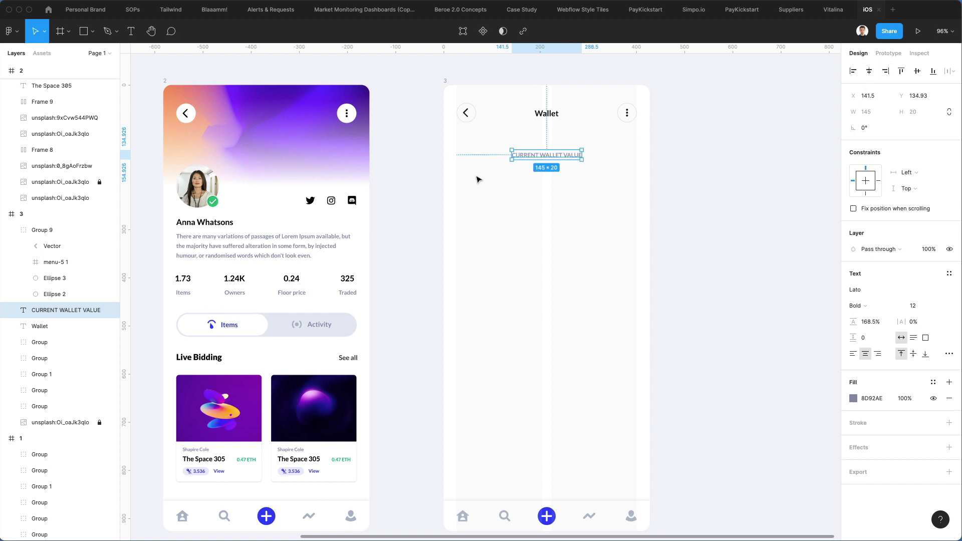
- Copy the Wallet title below the label and retype it as '0.1345 ETH'
alt+drag(546, 113, 546, 160)
key(super+z)
click(549, 113)
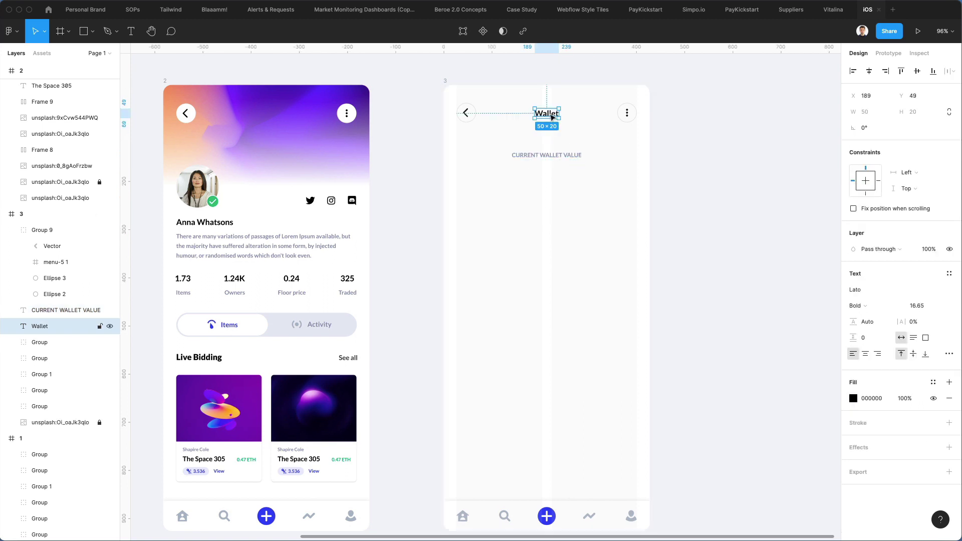
alt+drag(546, 113, 547, 176)
double_click(546, 177)
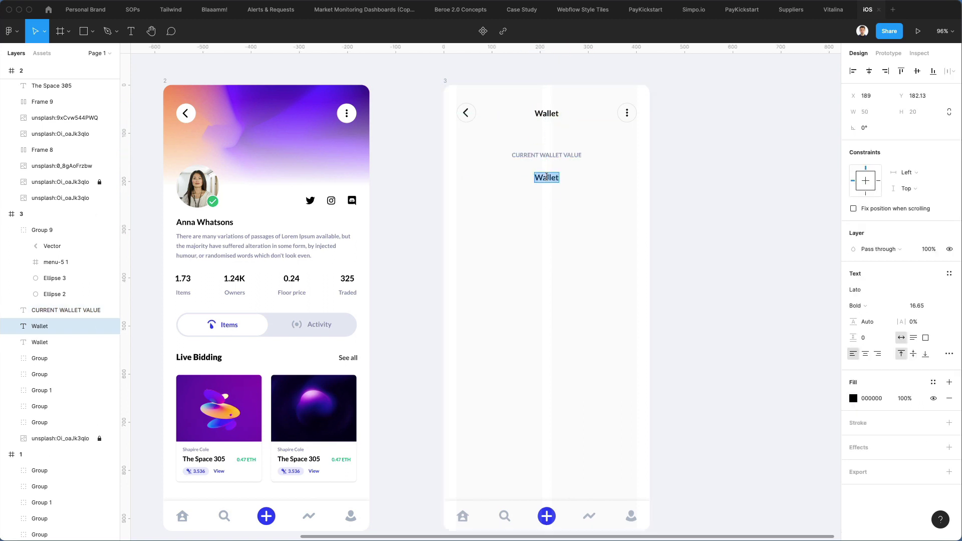
text(0.1345 ETH)
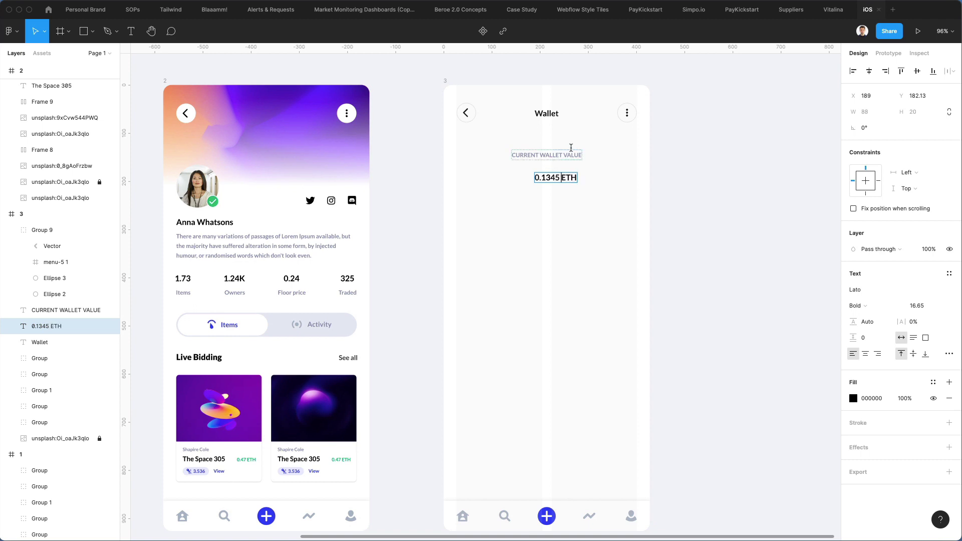
key(Escape)
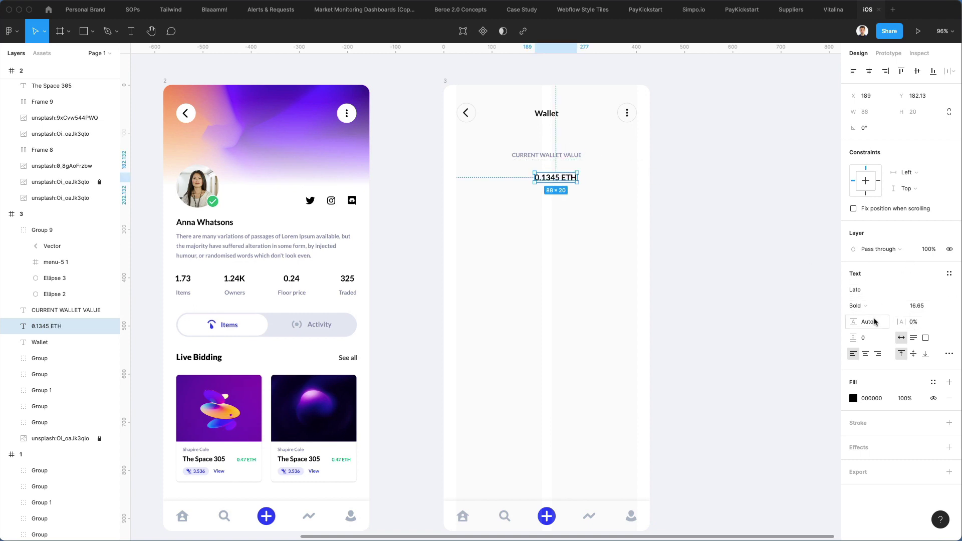
- Set the balance to 32.65 font size and Regular weight, centre it, and nudge it up
click(916, 306)
text(26.65)
key(Return)
key(Up)
key(Up)
key(Up)
key(Up)
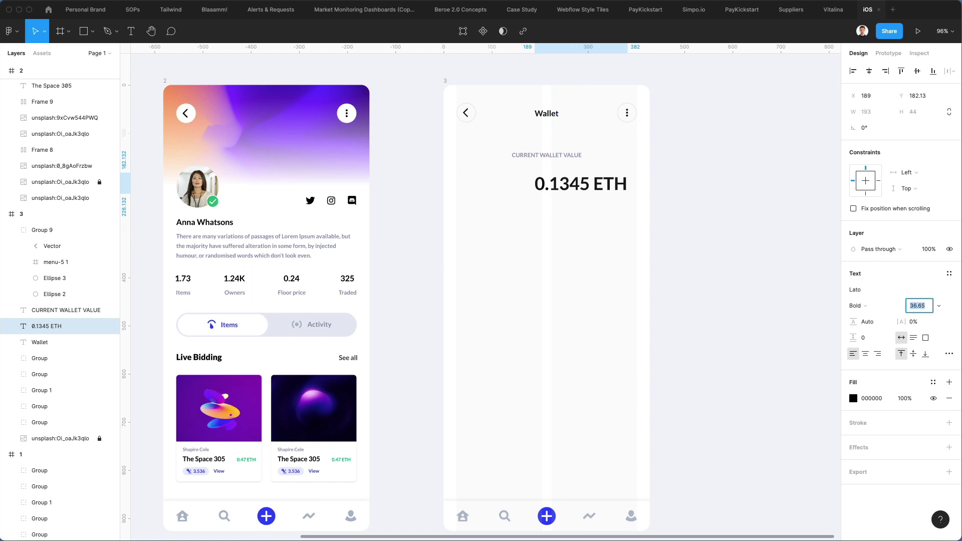
key(Up)
key(Up)
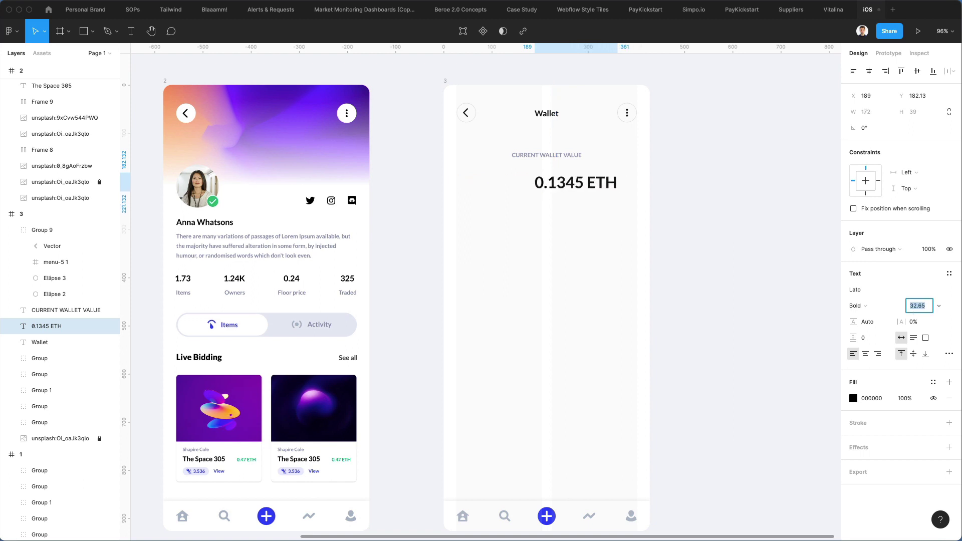
click(900, 309)
click(869, 295)
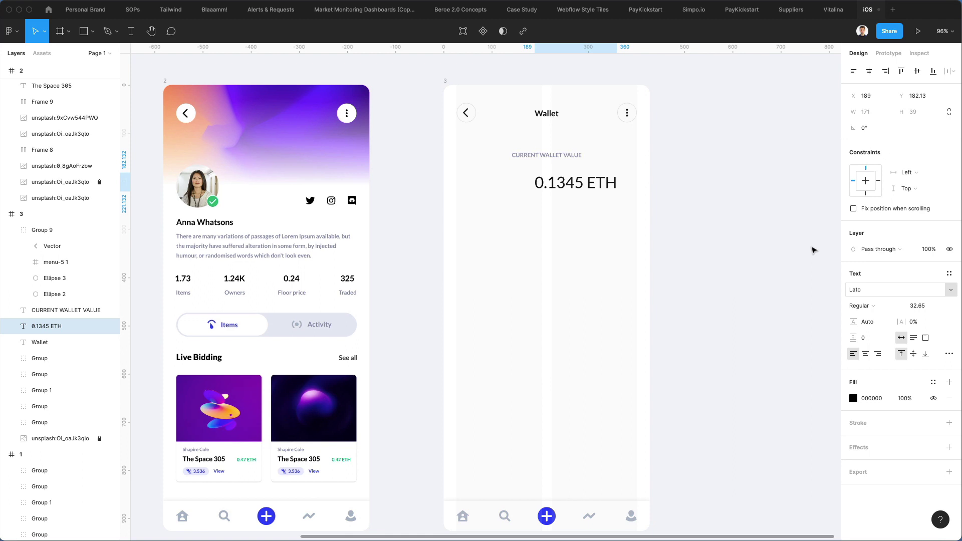
click(869, 70)
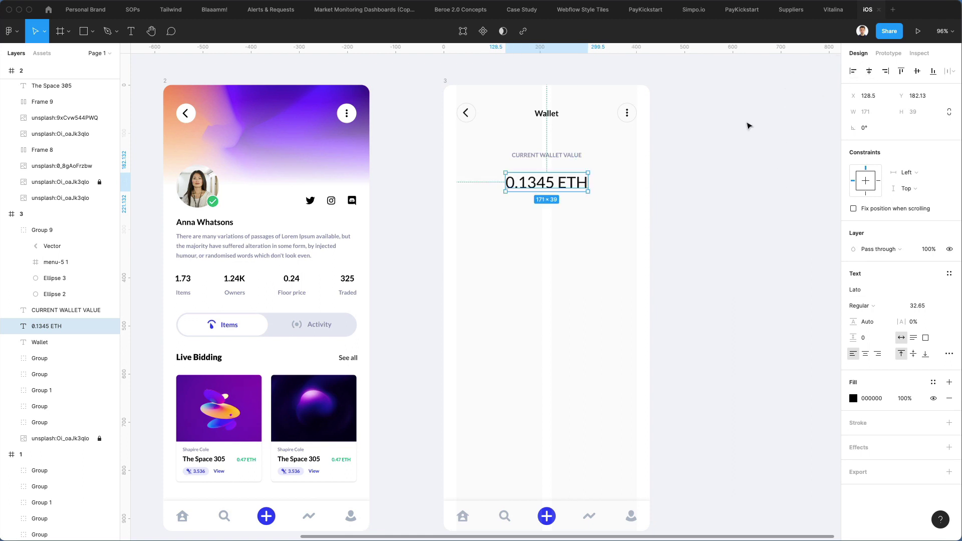
click(653, 169)
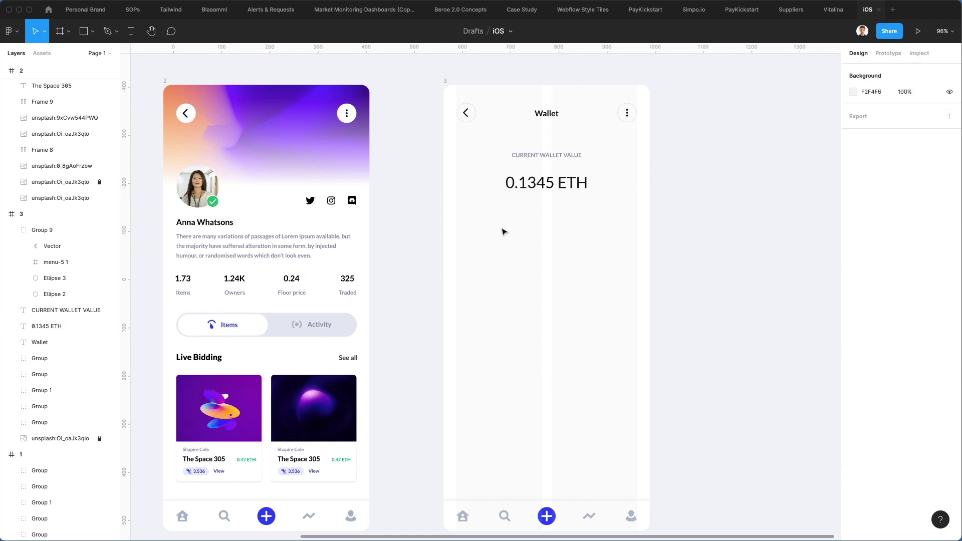
drag(542, 186, 544, 183)
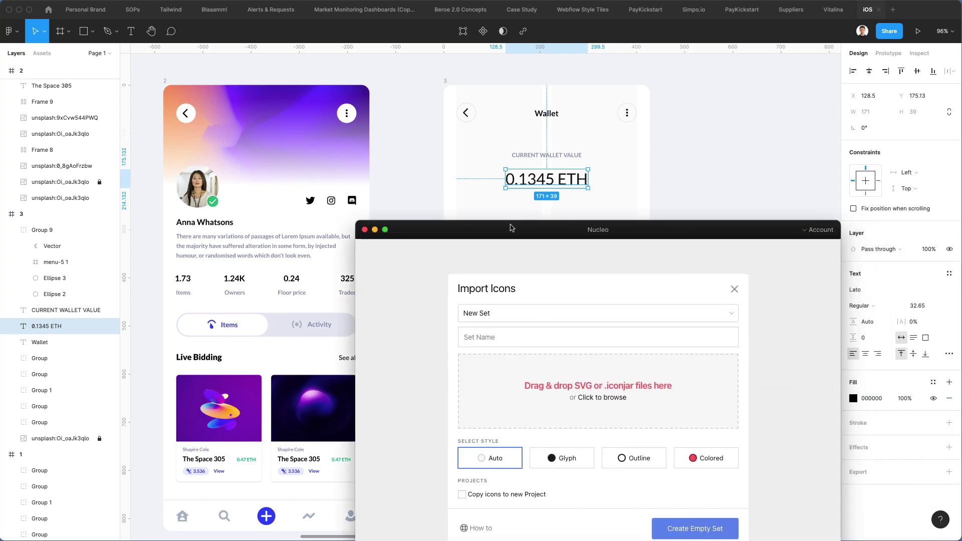
click(734, 289)
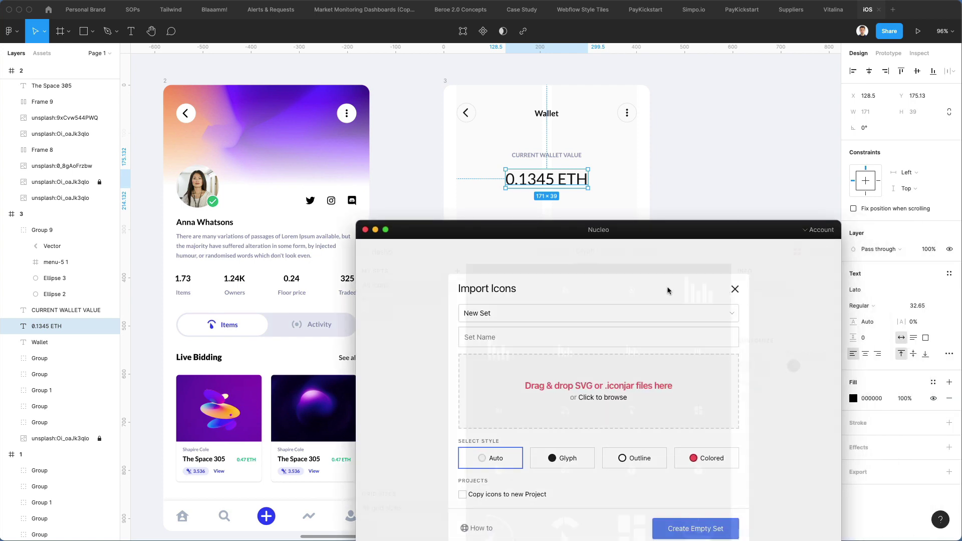
text(ether)
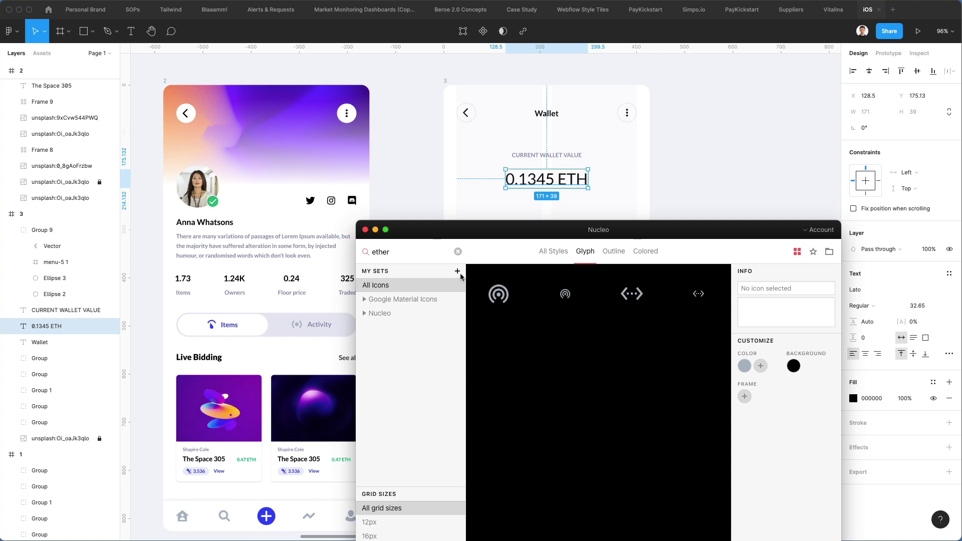
text(eum)
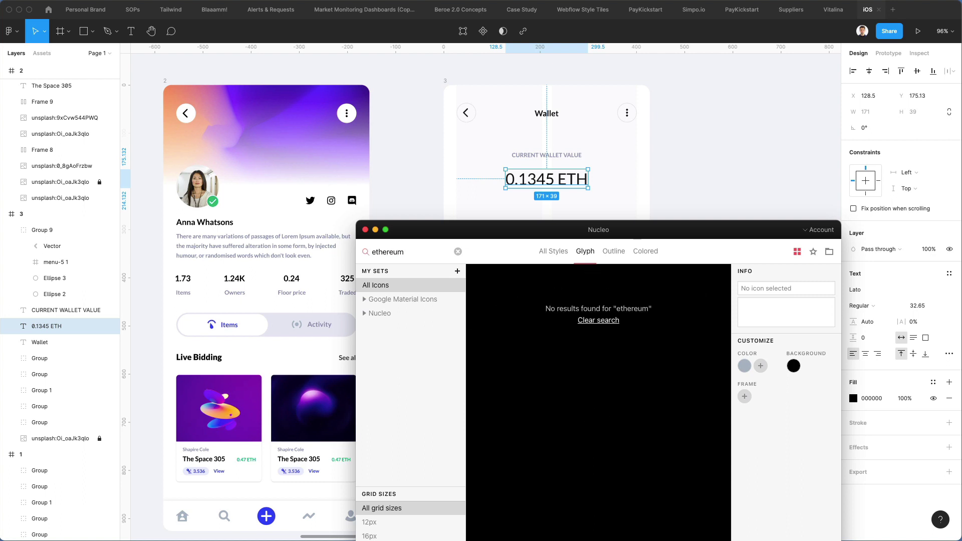
key(super+a)
text(crypto)
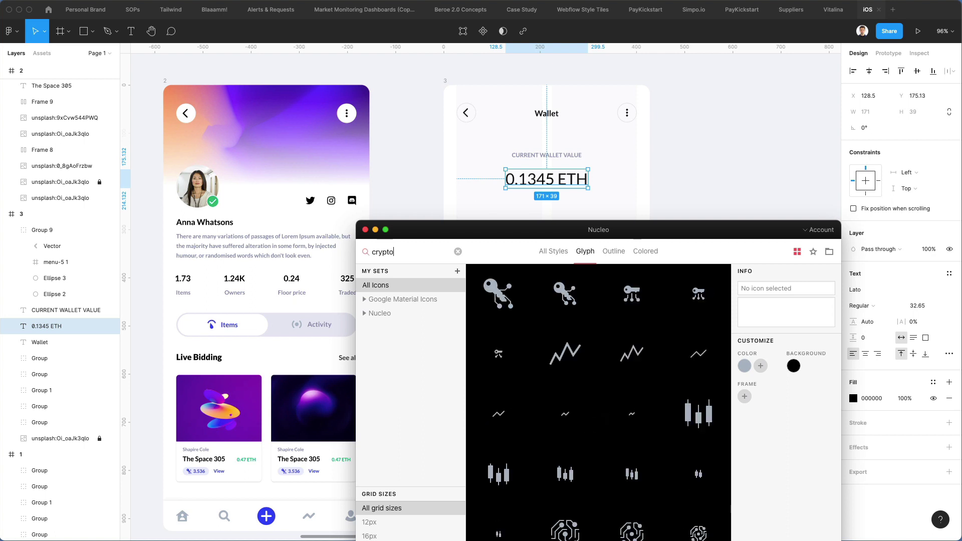
scroll(601, 325, down, 4)
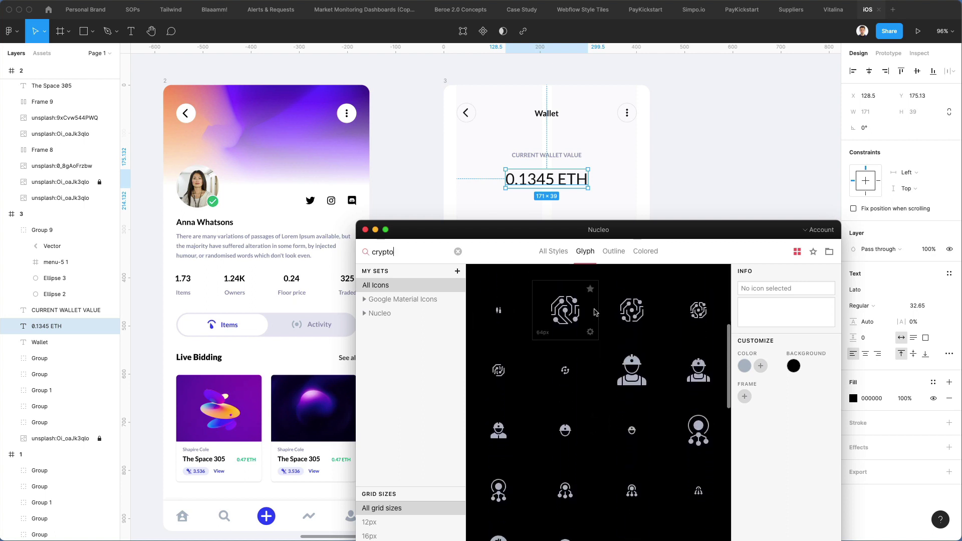
scroll(594, 312, down, 10)
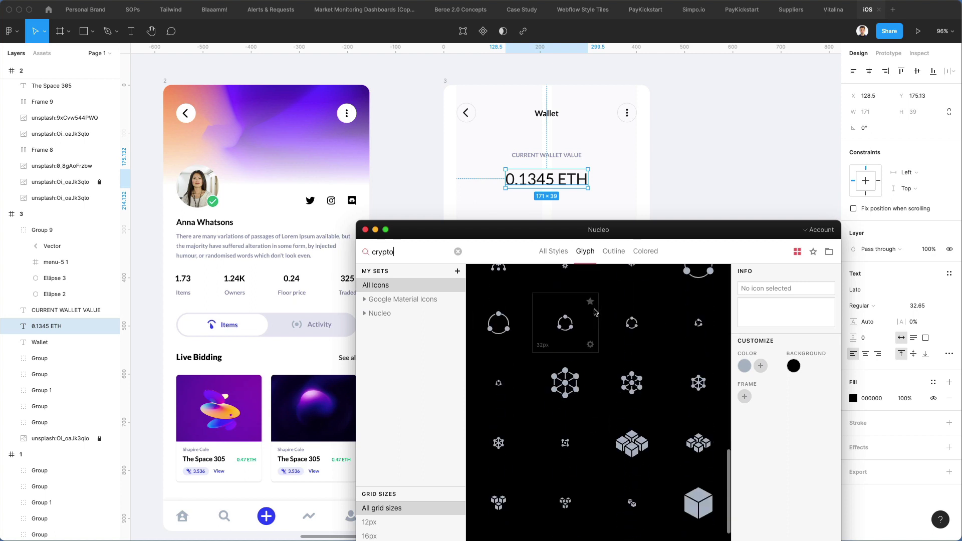
scroll(594, 312, down, 4)
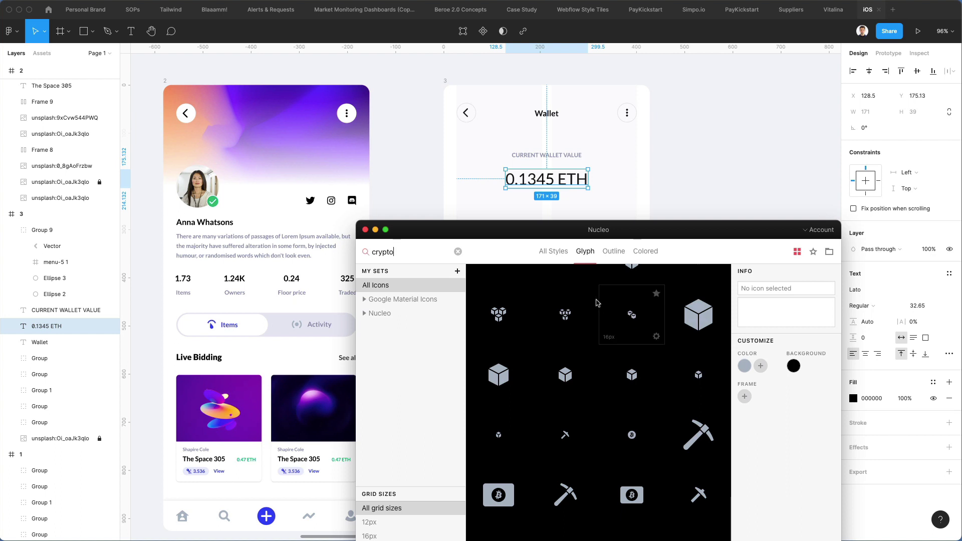
drag(544, 236, 546, 267)
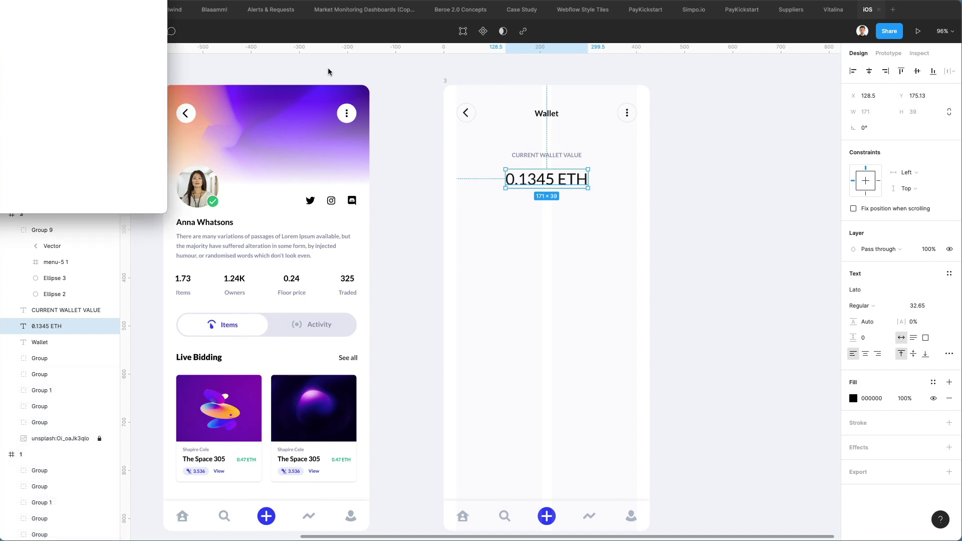
- Search Google in Chrome for 'ethereum icon free'
drag(298, 87, 401, 189)
text(ethereum)
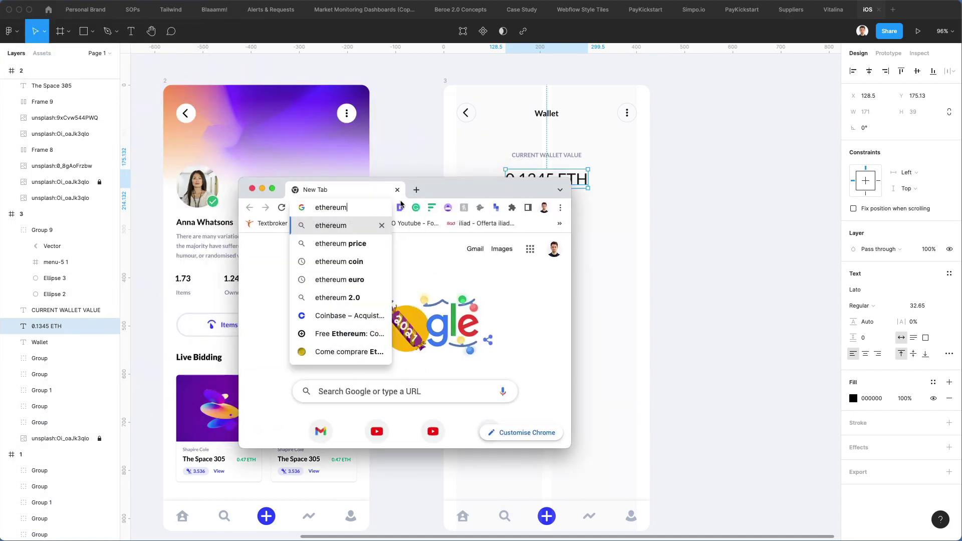
key(Return)
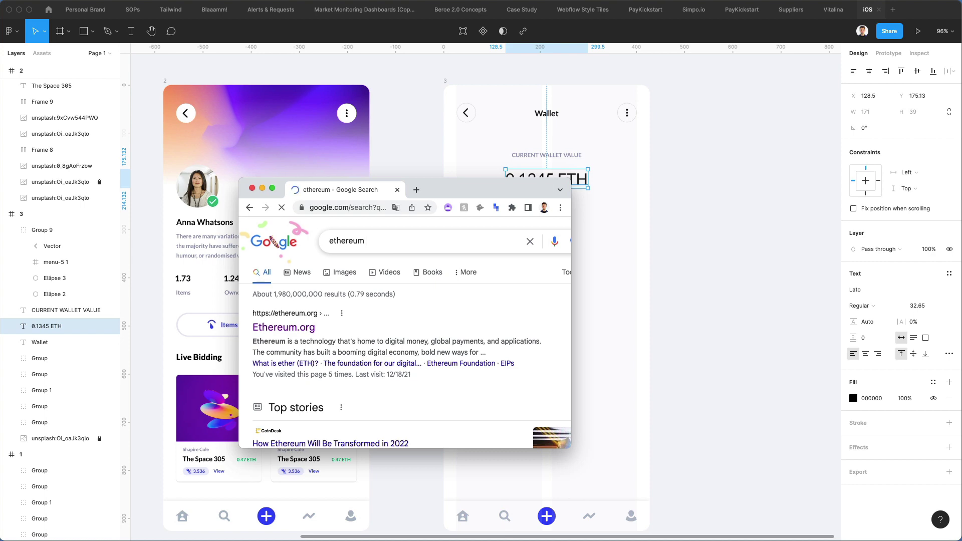
text(icon)
key(Return)
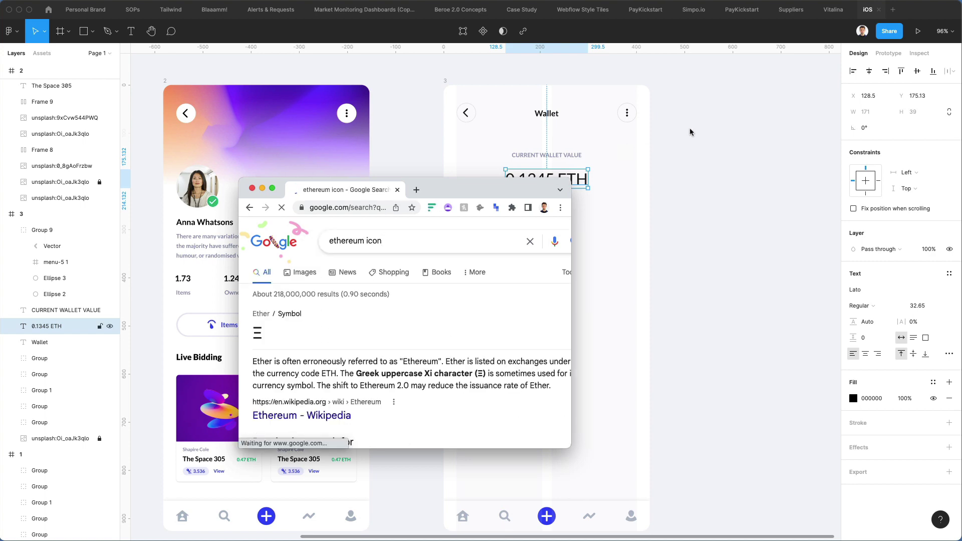
drag(571, 178, 771, 86)
click(383, 150)
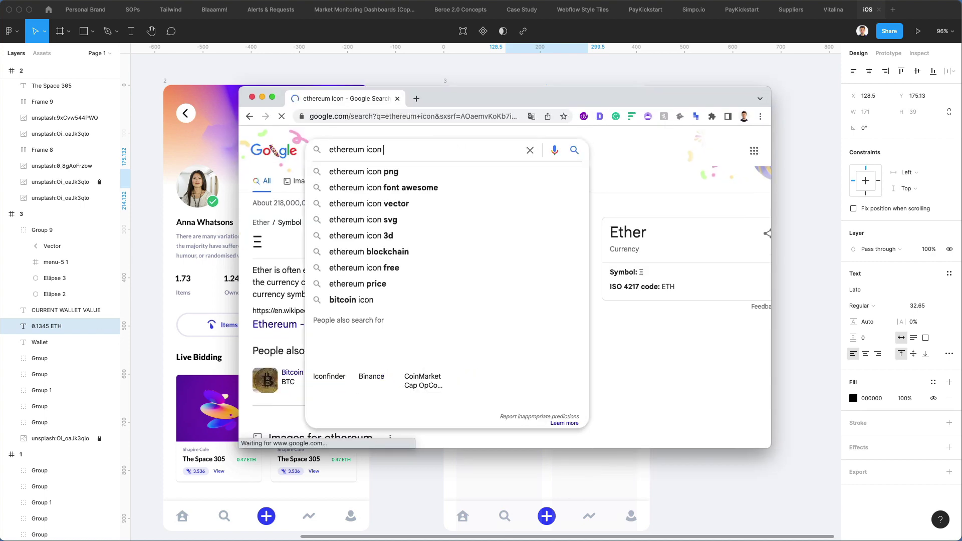
text(free)
key(Return)
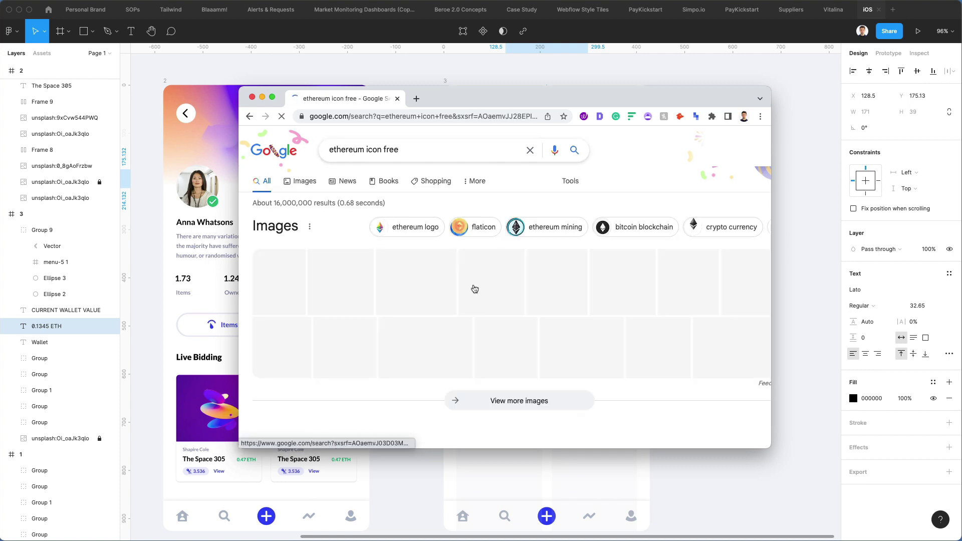
- Copy the blue circular Ethereum ETH icon from the image results
scroll(351, 300, down, 1)
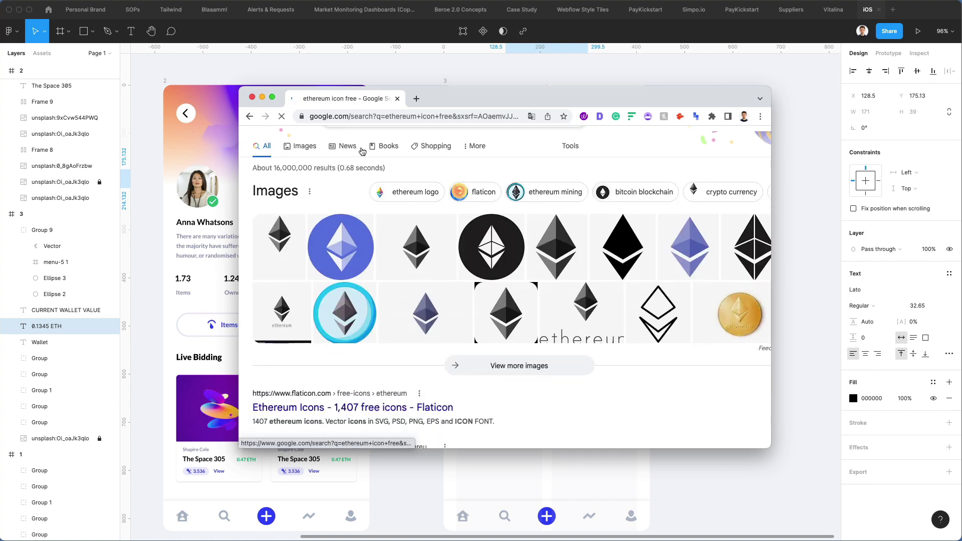
click(297, 146)
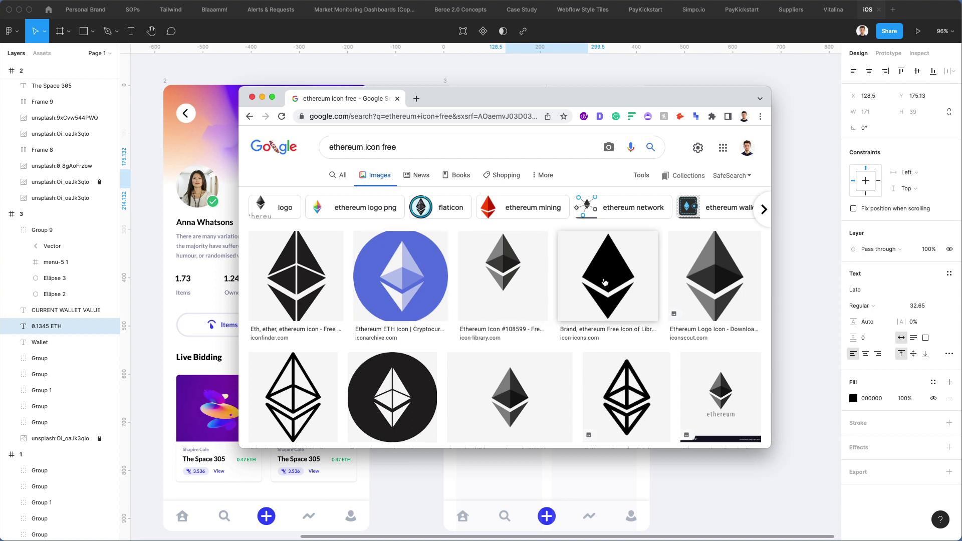
click(405, 267)
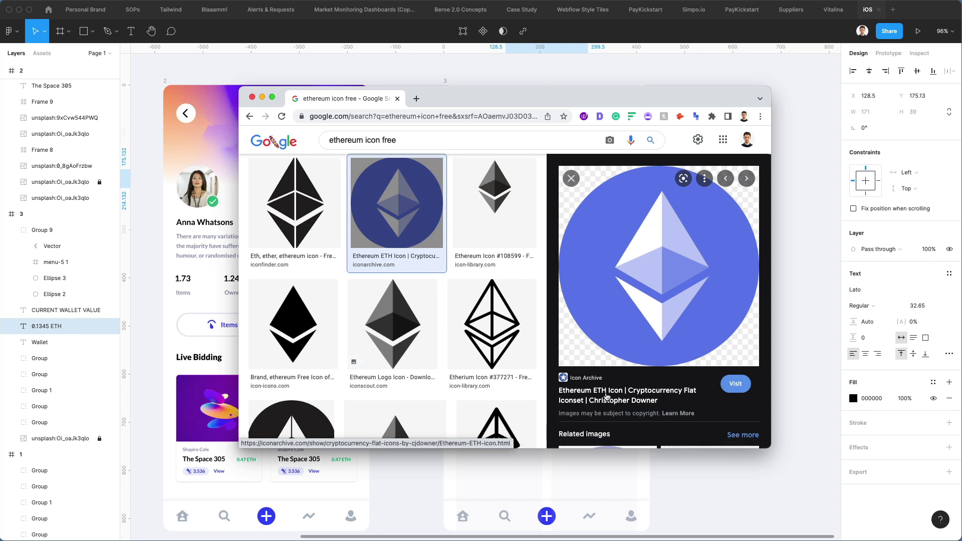
scroll(607, 398, down, 2)
scroll(621, 250, up, 1)
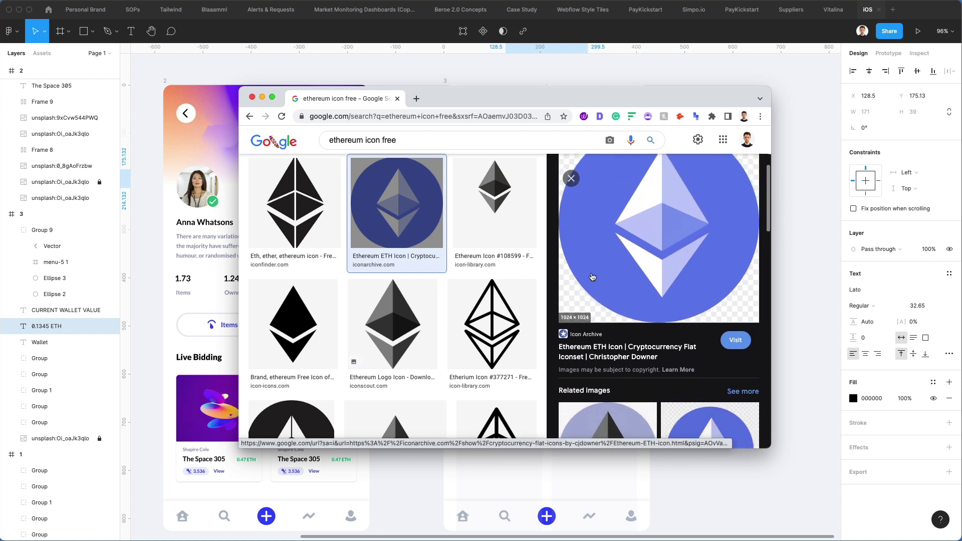
right_click(635, 236)
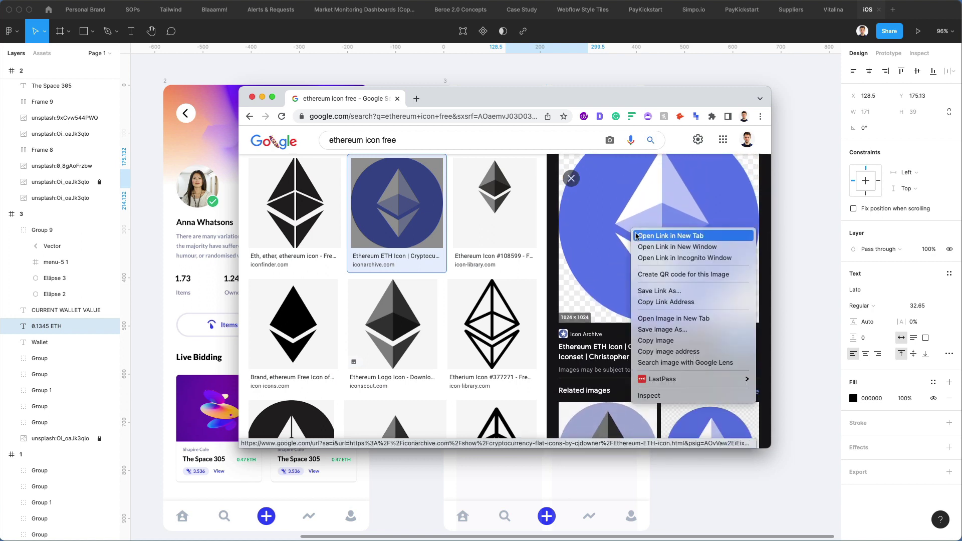
click(676, 340)
- Paste the Ethereum image and shrink it to a ~43 px icon beside the balance
key(super+Tab)
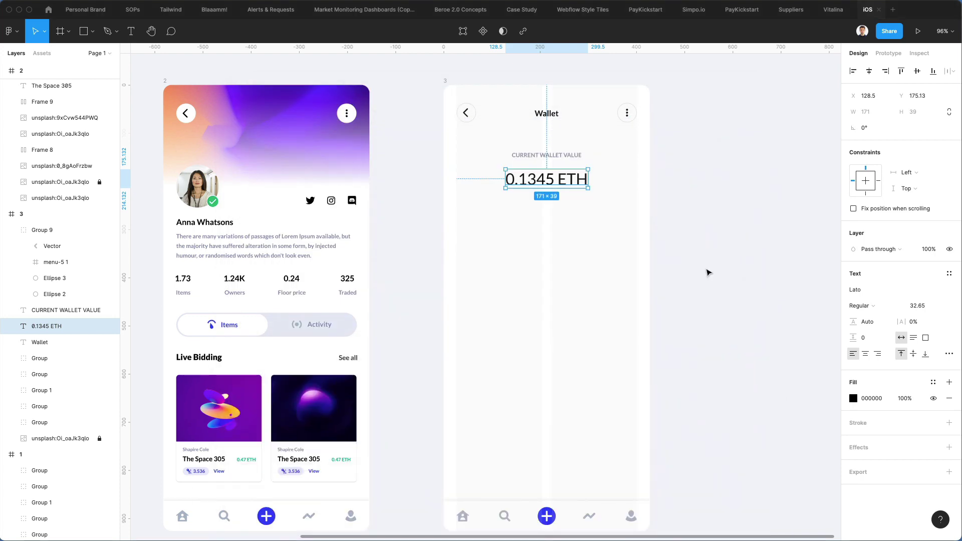
click(706, 271)
key(super+v)
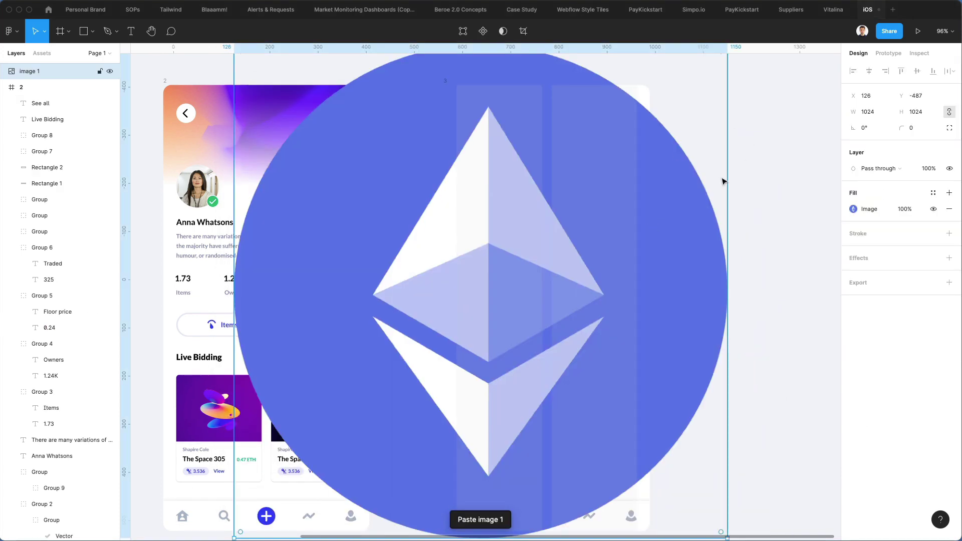
drag(723, 182, 473, 179)
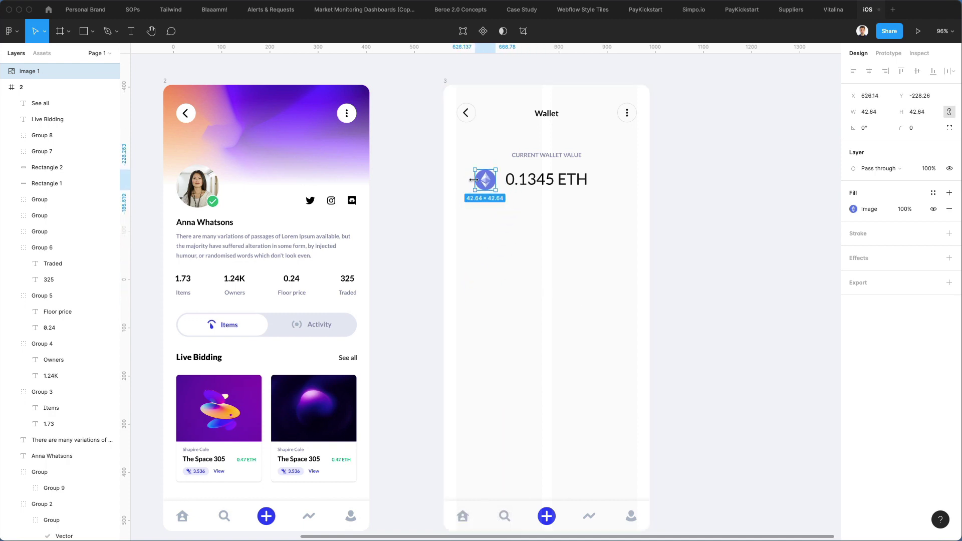
key(Up)
key(Up)
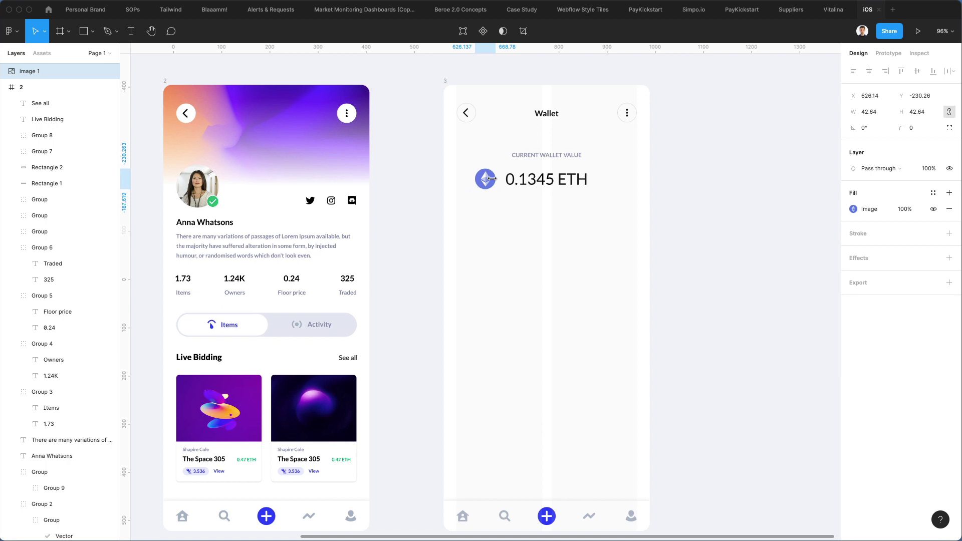
- Group the icon with 0.1345 ETH and centre the group on the Wallet screen
shift+click(557, 183)
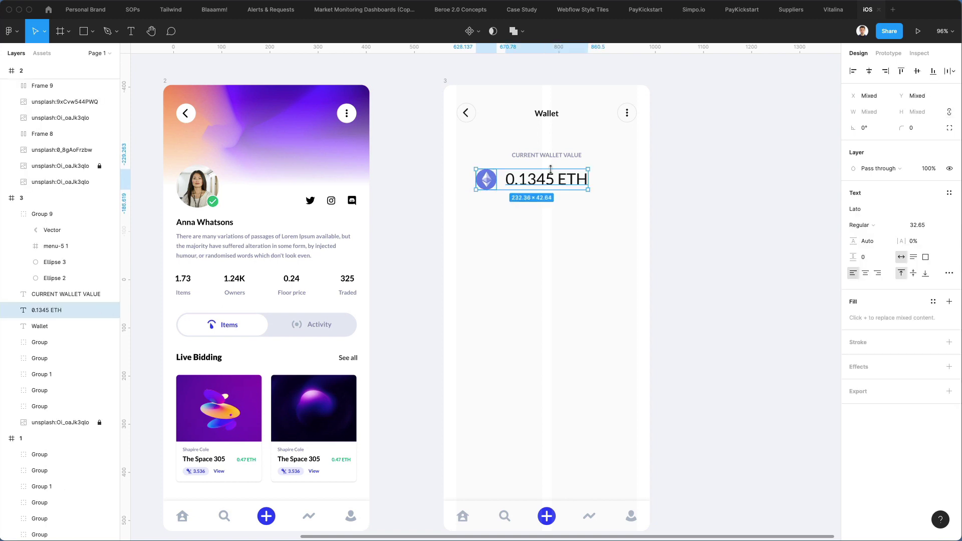
key(super+g)
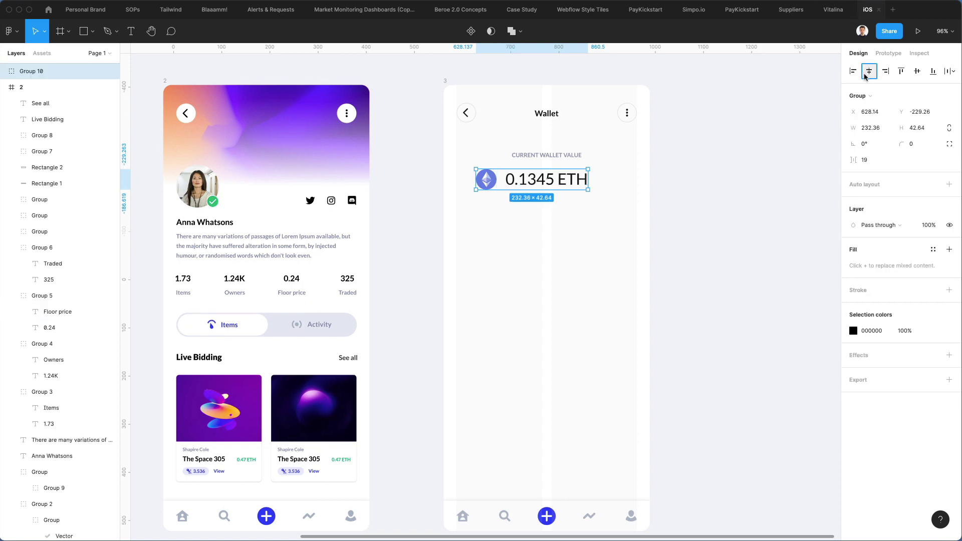
drag(541, 186, 555, 188)
click(577, 227)
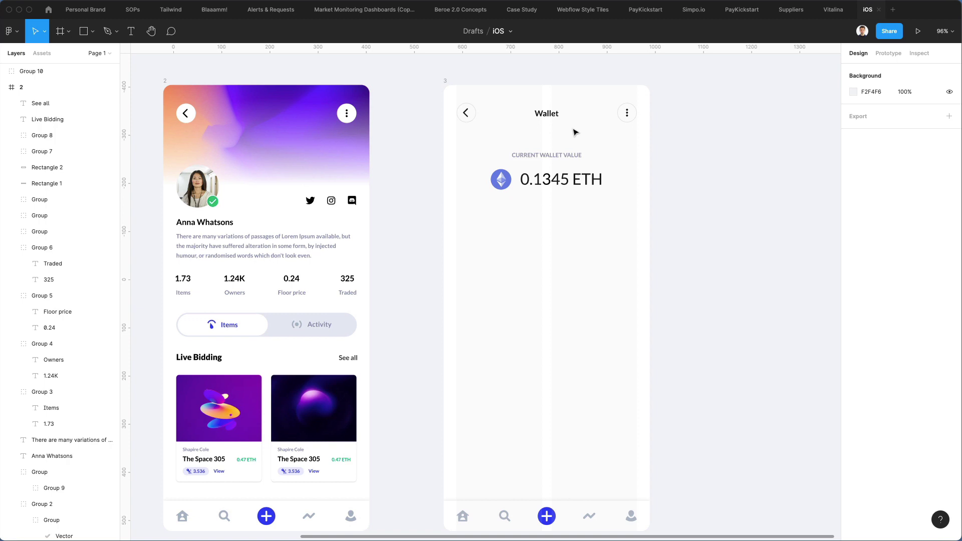
- Duplicate CURRENT WALLET VALUE below the balance and retype it as '0.0295 (1.34%)'
drag(569, 156, 568, 200)
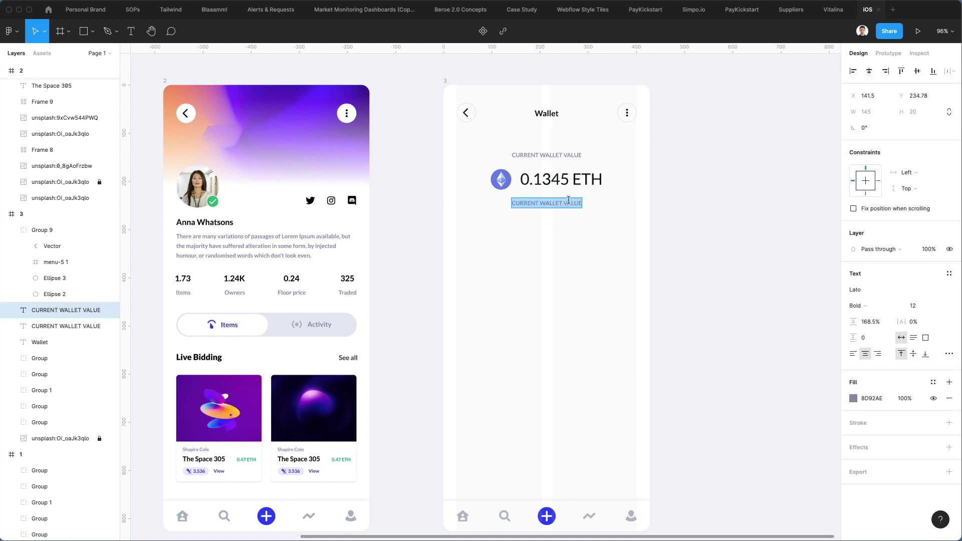
text(0.0295 (1.34)
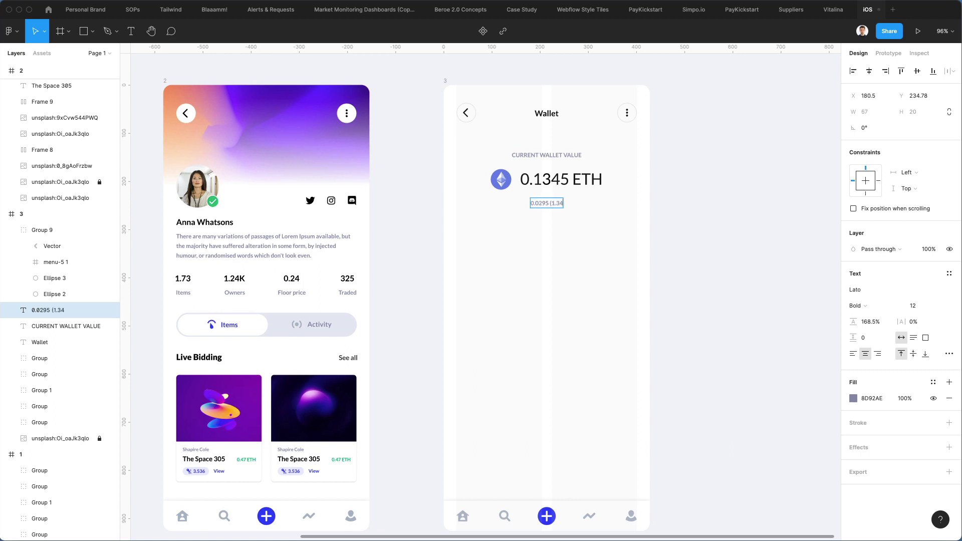
text(%)
key(Escape)
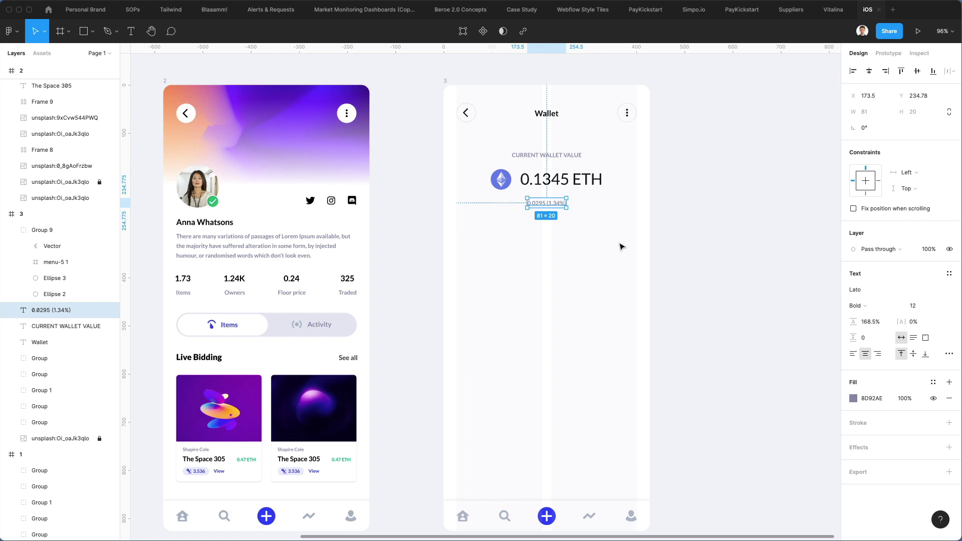
- Set both small labels to font size 14 and nudge CURRENT WALLET VALUE slightly up
shift+click(564, 152)
click(915, 347)
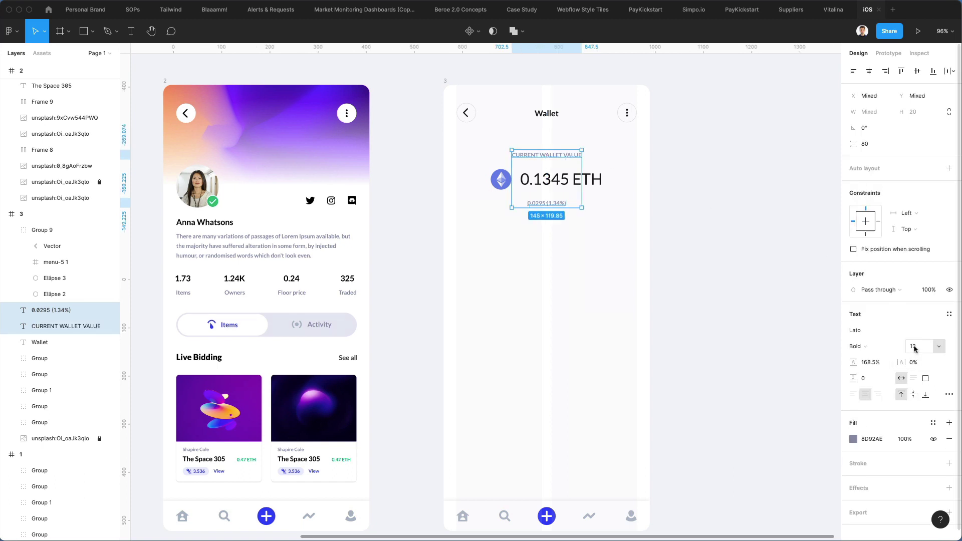
text(14)
key(Return)
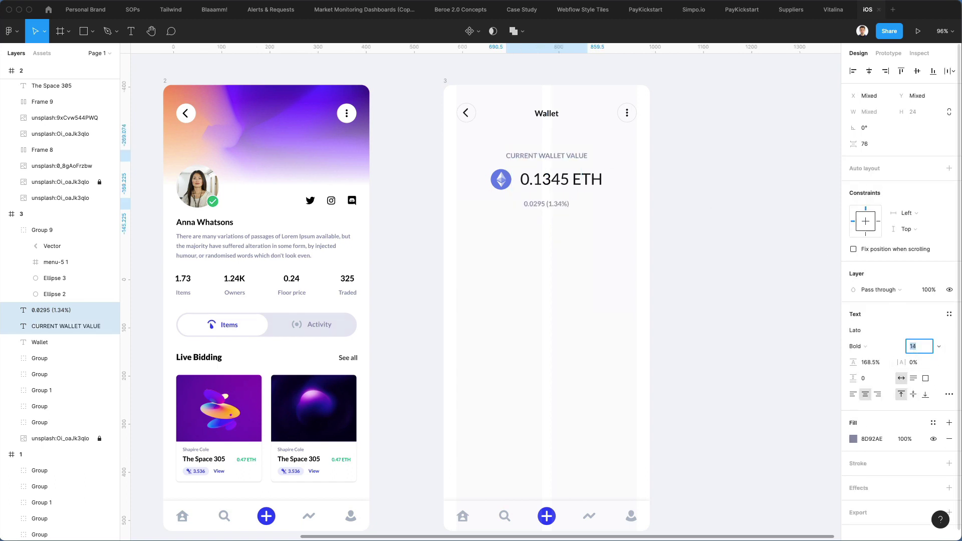
click(672, 294)
click(558, 152)
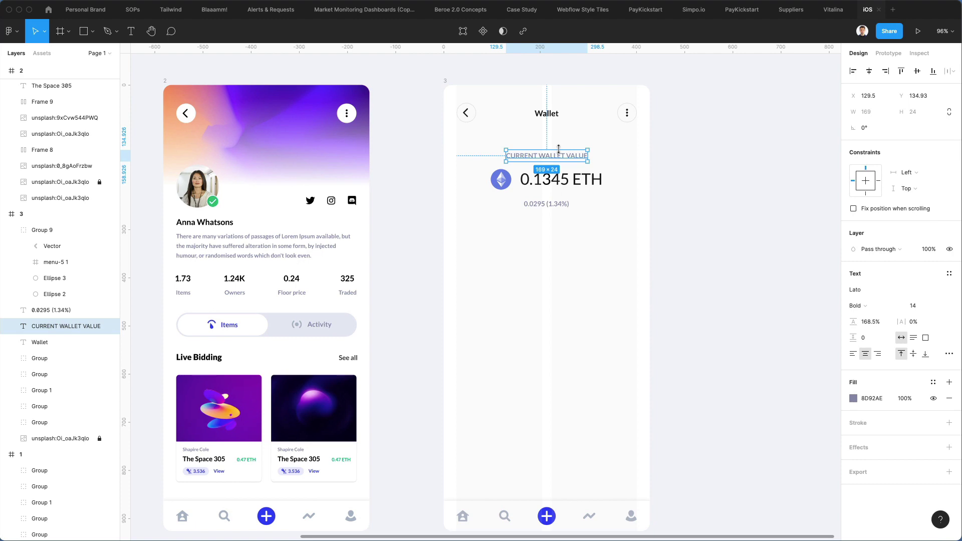
drag(558, 150, 558, 147)
- Colour the 0.0295 (1.34%) text with the 0.47 ETH green via the eyedropper
click(547, 206)
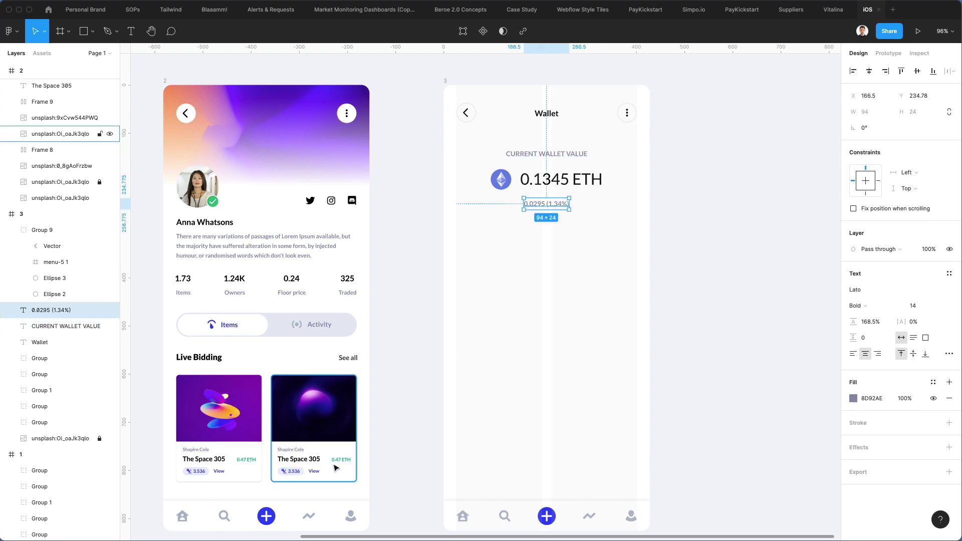
scroll(334, 461, up, 10)
key(i)
click(337, 441)
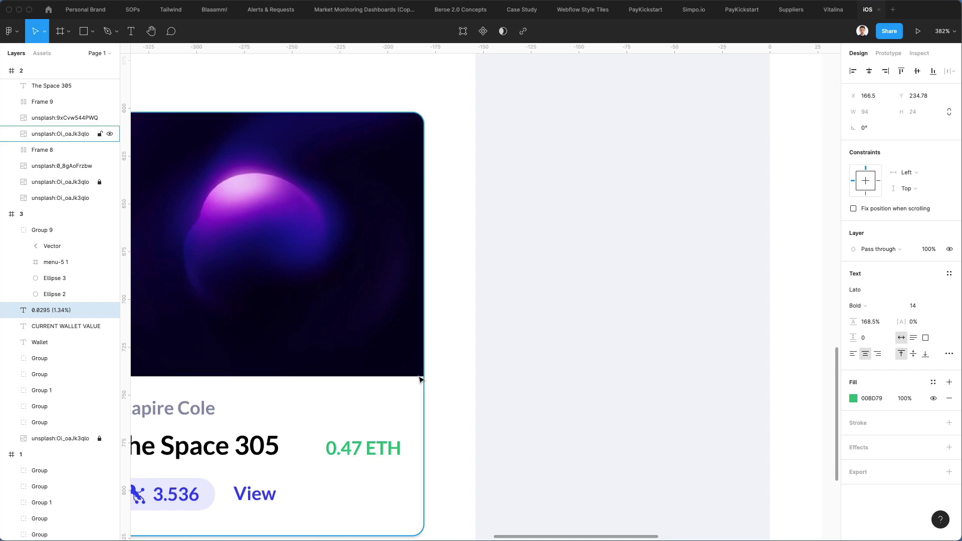
scroll(436, 354, down, 8)
scroll(437, 354, up, 4)
scroll(437, 354, down, 2)
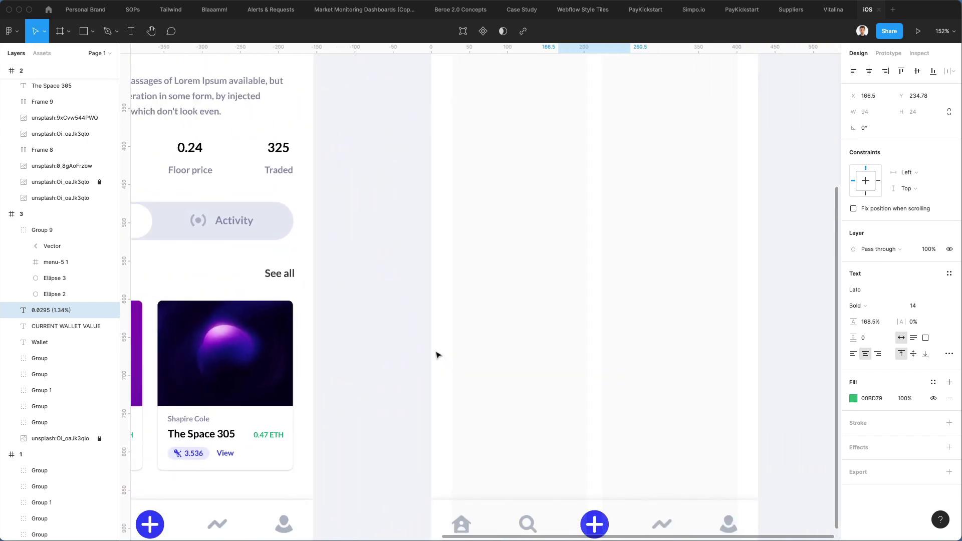
scroll(436, 355, up, 8)
scroll(436, 355, right, 2)
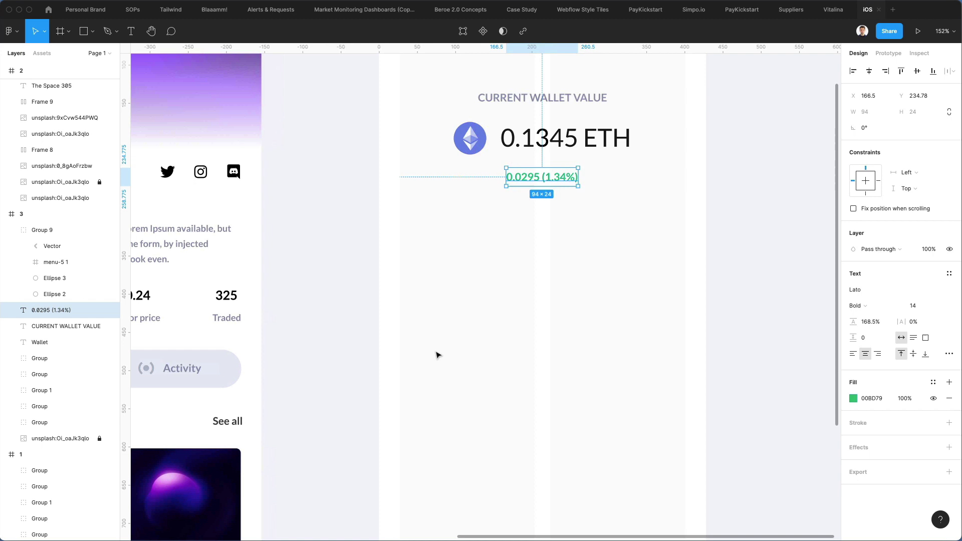
click(515, 268)
scroll(521, 215, up, 3)
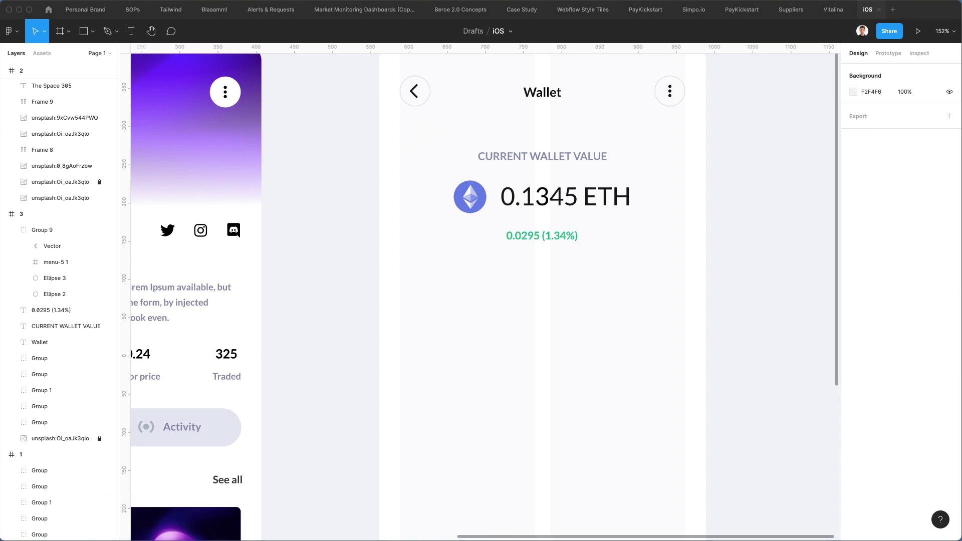
- Search Nucleo for 'arrow' Glyph icons and browse the results for a circle caret
key(super+a)
text(a)
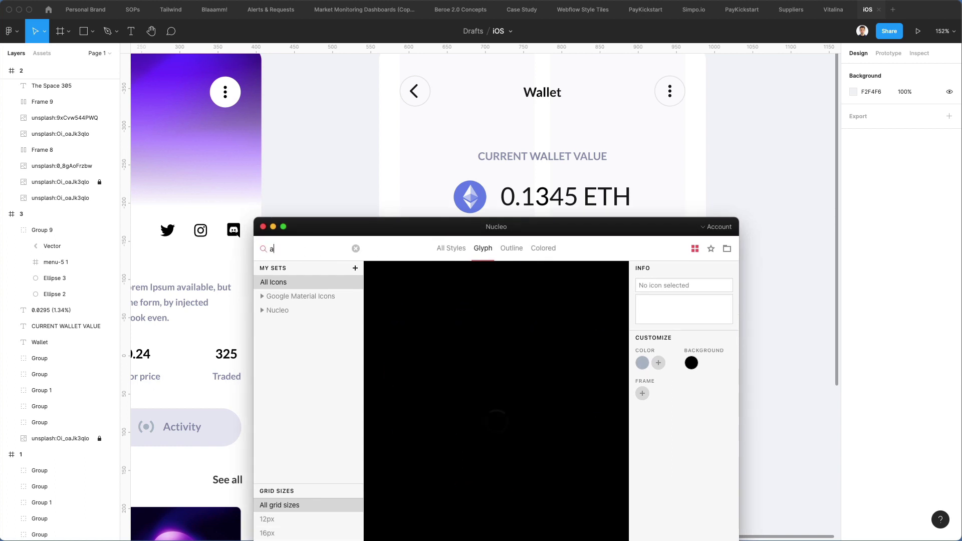
text(rrow)
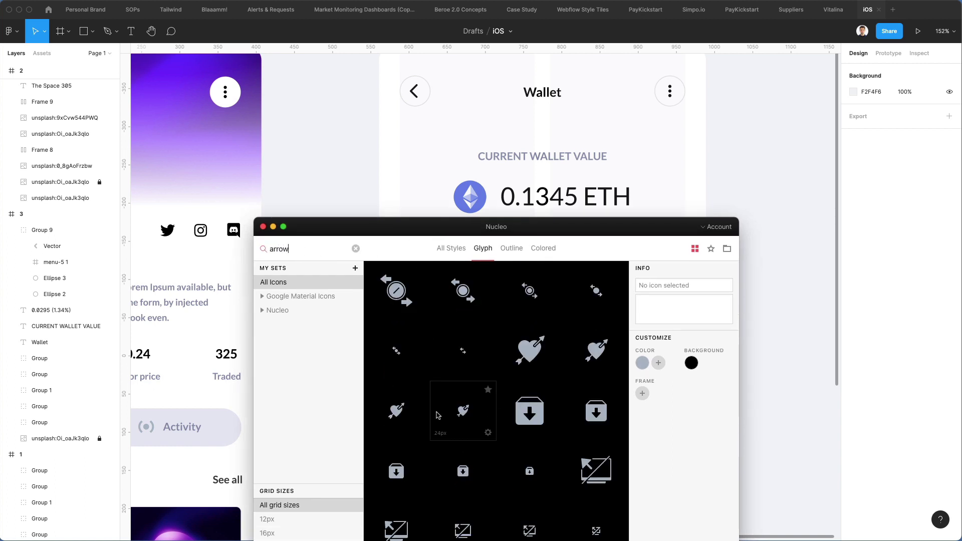
scroll(440, 398, down, 10)
scroll(437, 414, down, 5)
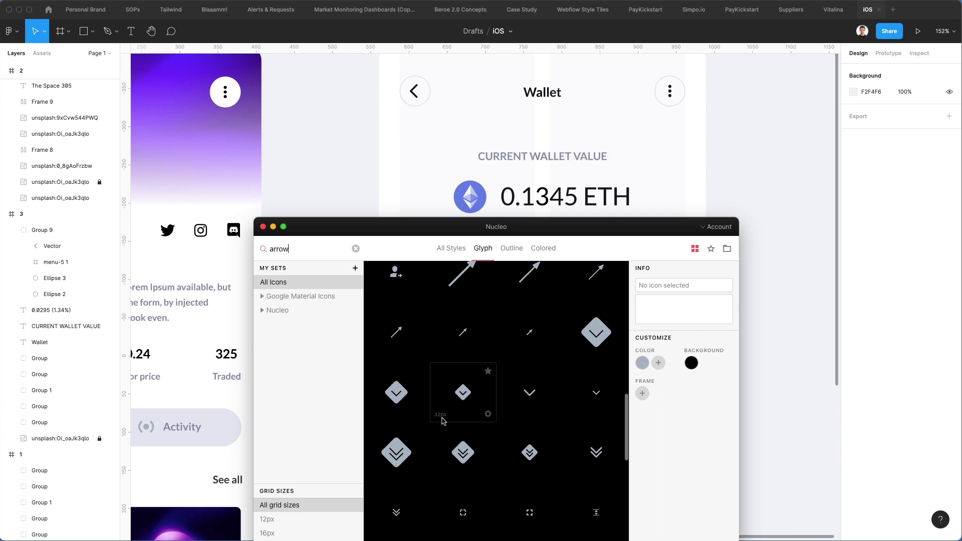
scroll(499, 407, up, 5)
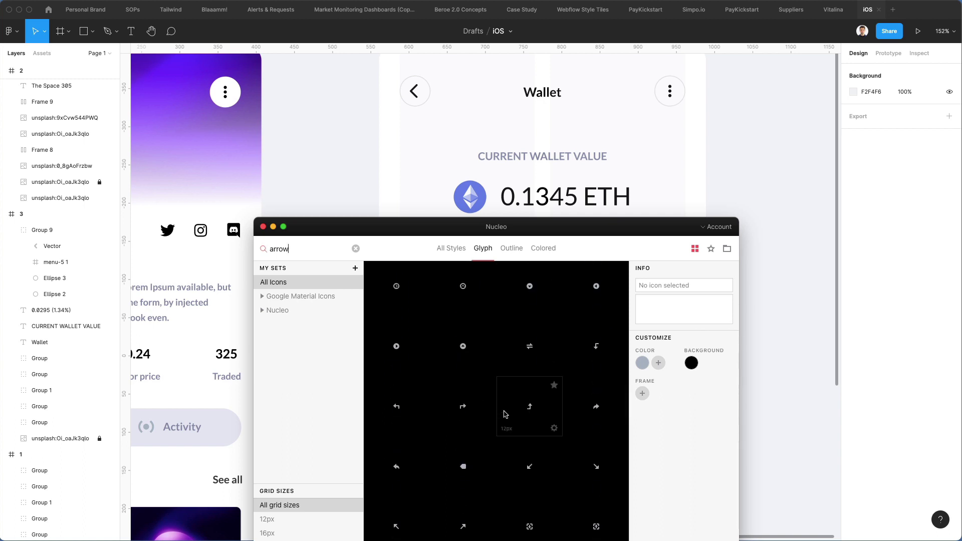
scroll(505, 414, down, 2)
drag(420, 226, 520, 355)
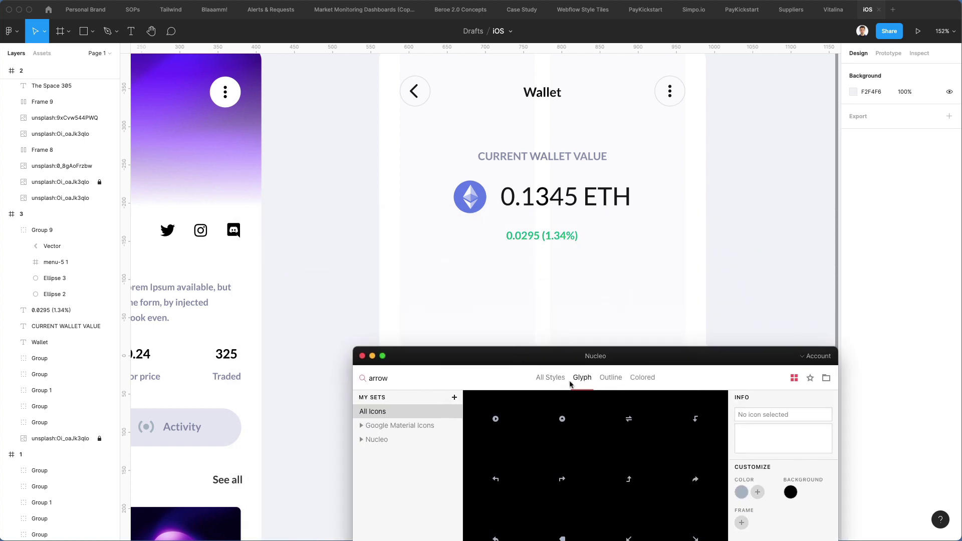
scroll(631, 431, up, 1)
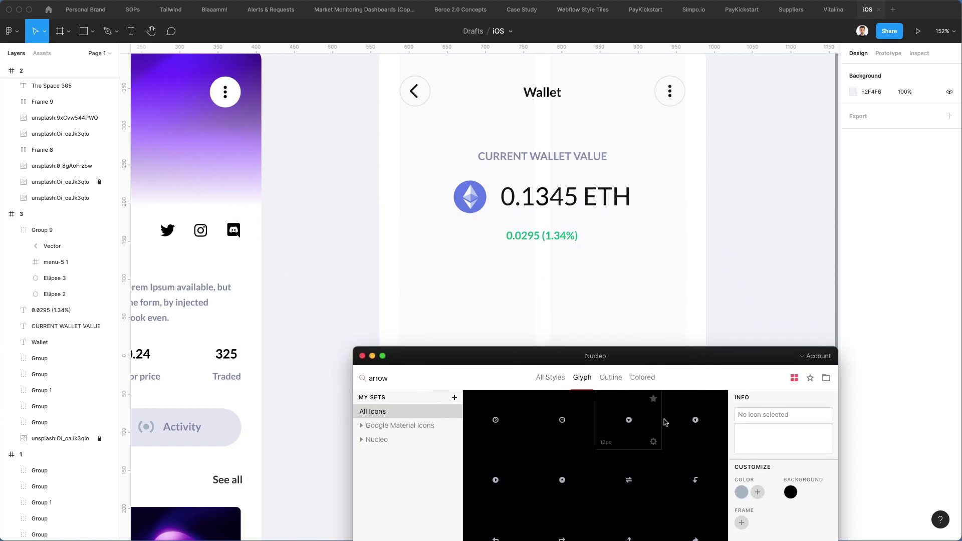
- Place the circle-caret-up icon before the 0.0295 (1.34%) text and colour it that text's green
drag(531, 300, 491, 238)
scroll(492, 238, up, 5)
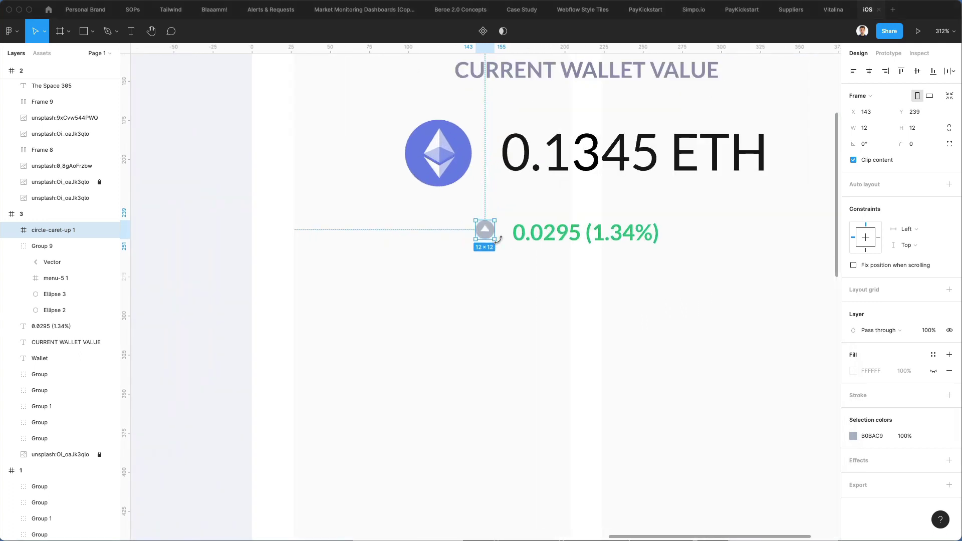
key(i)
click(516, 236)
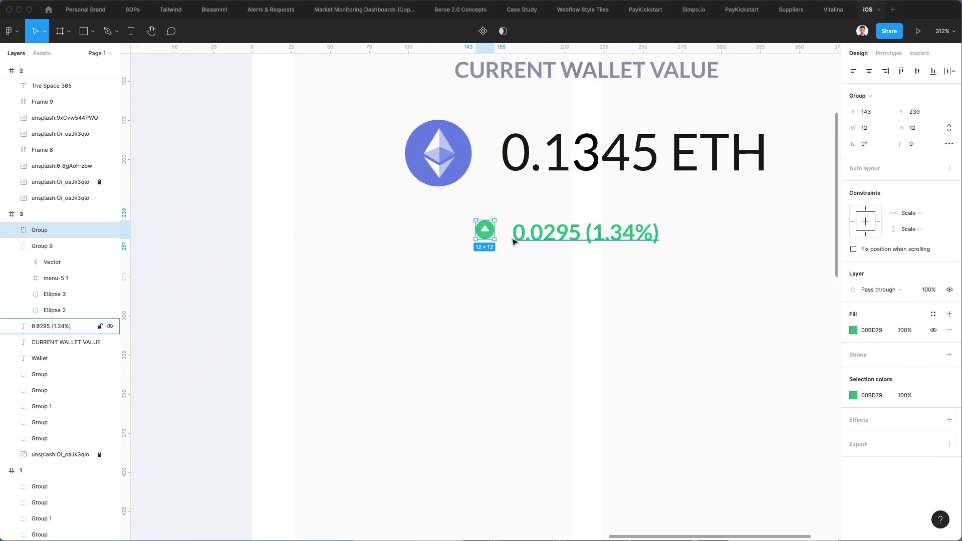
double_click(488, 231)
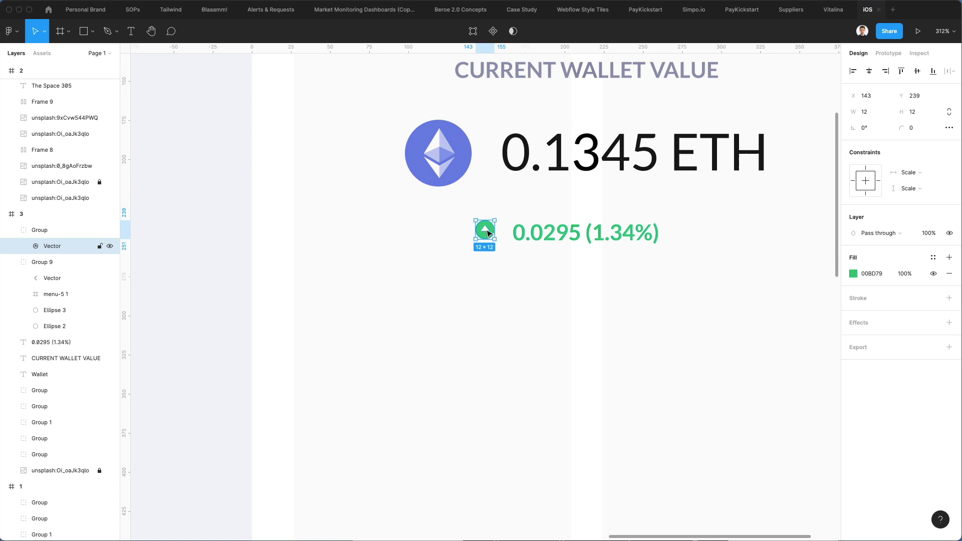
mouse_move(488, 233)
mouse_down()
mouse_move(495, 235)
mouse_move(478, 235)
mouse_up()
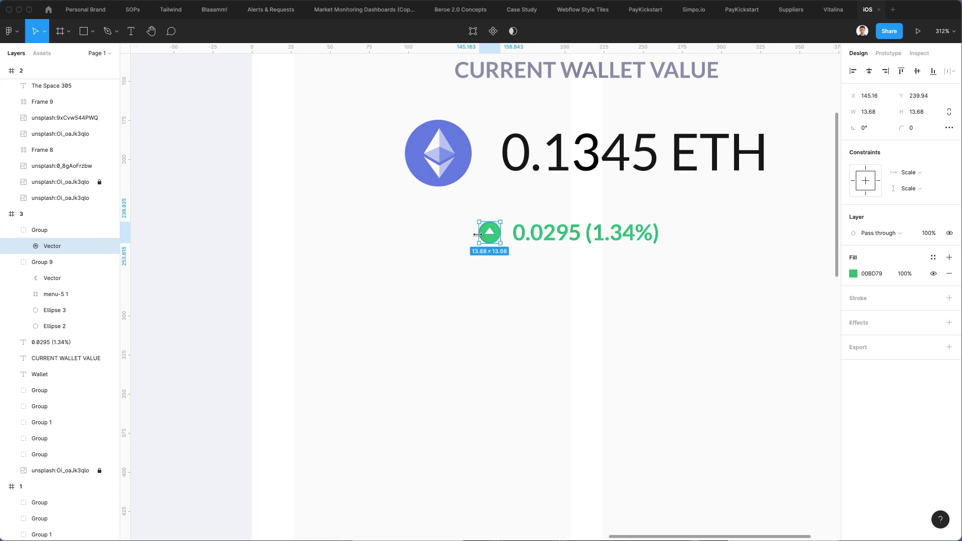
- Group the green icon with the change text and centre the pair horizontally in the Wallet frame
click(511, 303)
scroll(511, 300, down, 5)
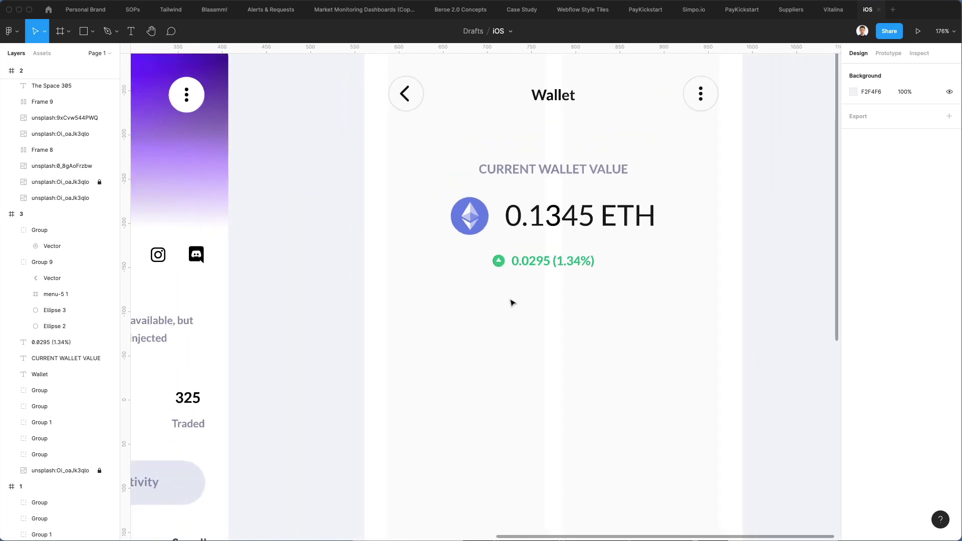
drag(500, 284, 577, 255)
key(ctrl+g)
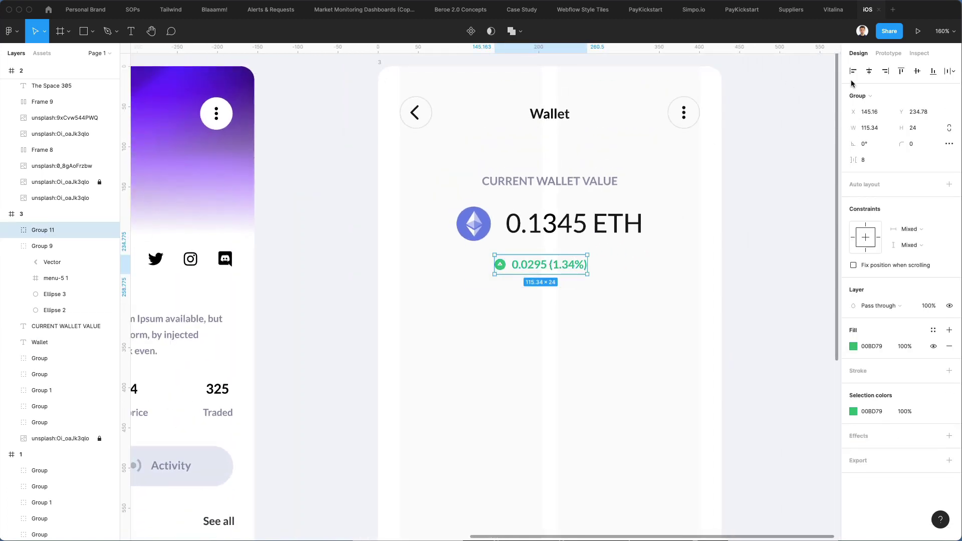
click(869, 71)
click(591, 341)
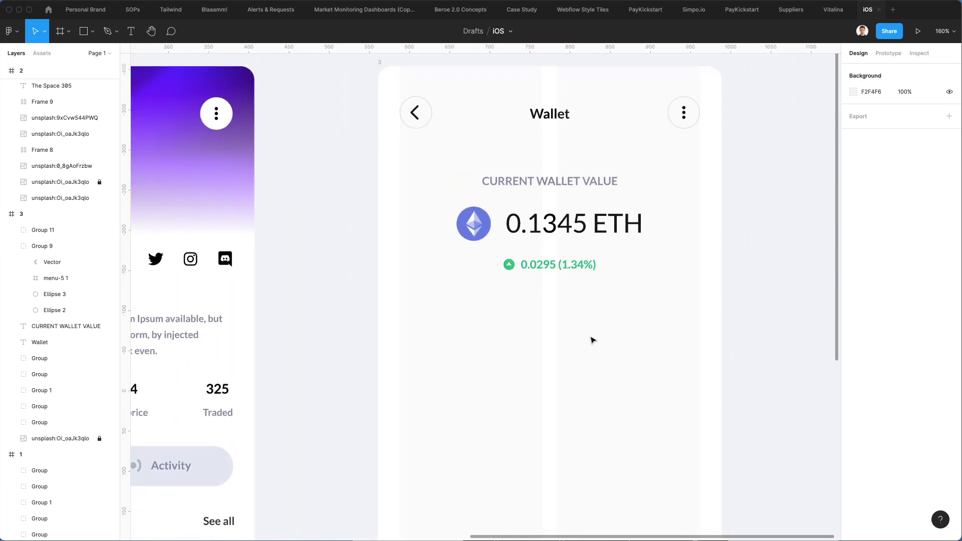
scroll(591, 340, down, 1)
scroll(591, 339, down, 2)
scroll(591, 338, down, 2)
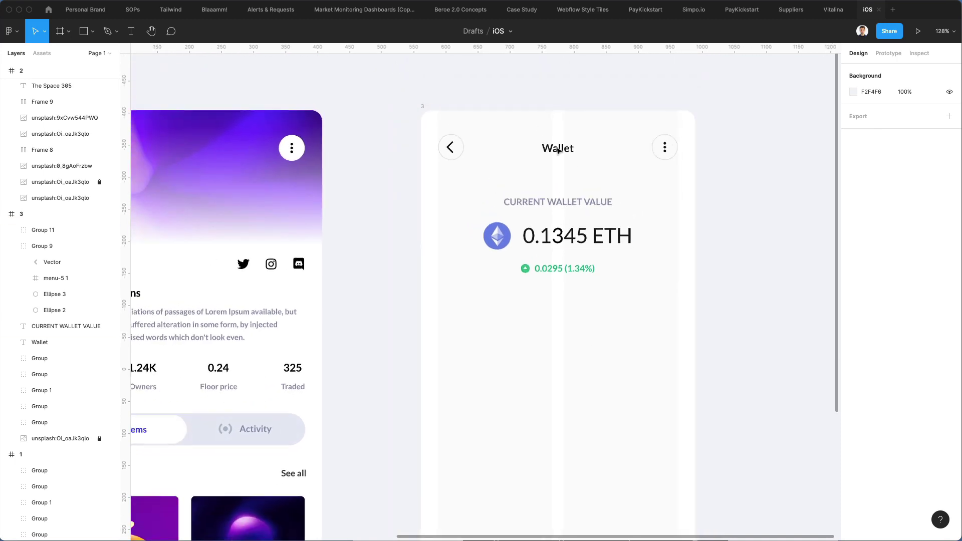
- Paste a copy of the back-button circle below the change text
super+click(450, 147)
click(519, 109)
key(super+v)
drag(456, 146, 474, 314)
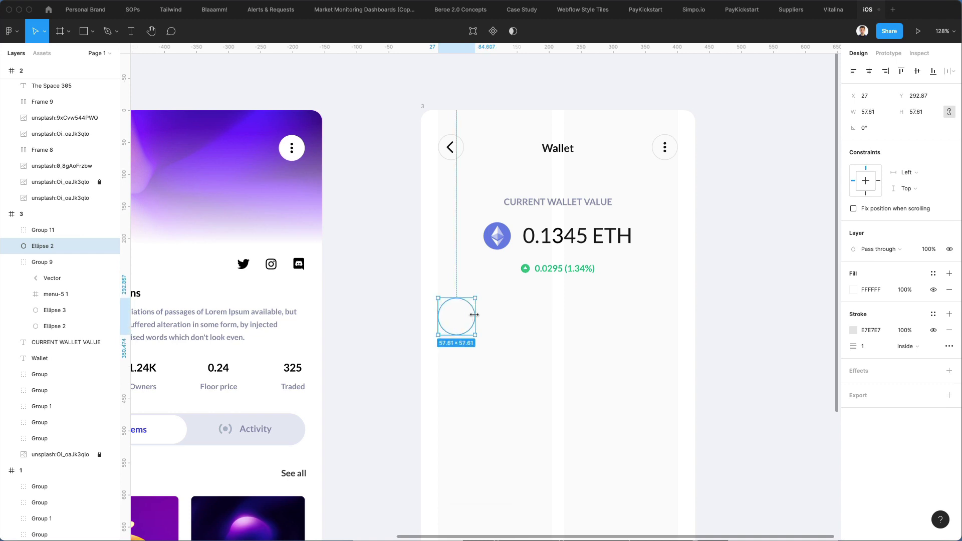
click(518, 303)
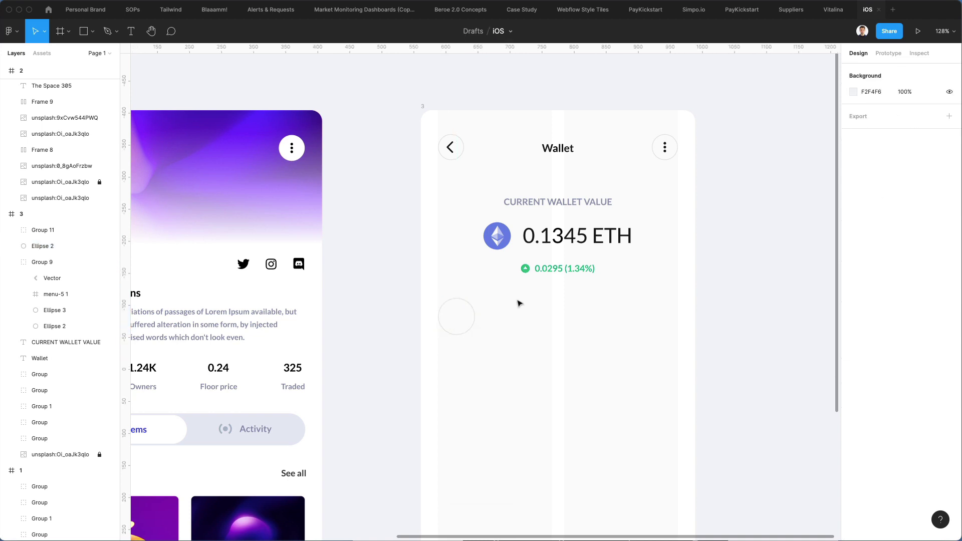
click(458, 321)
click(544, 292)
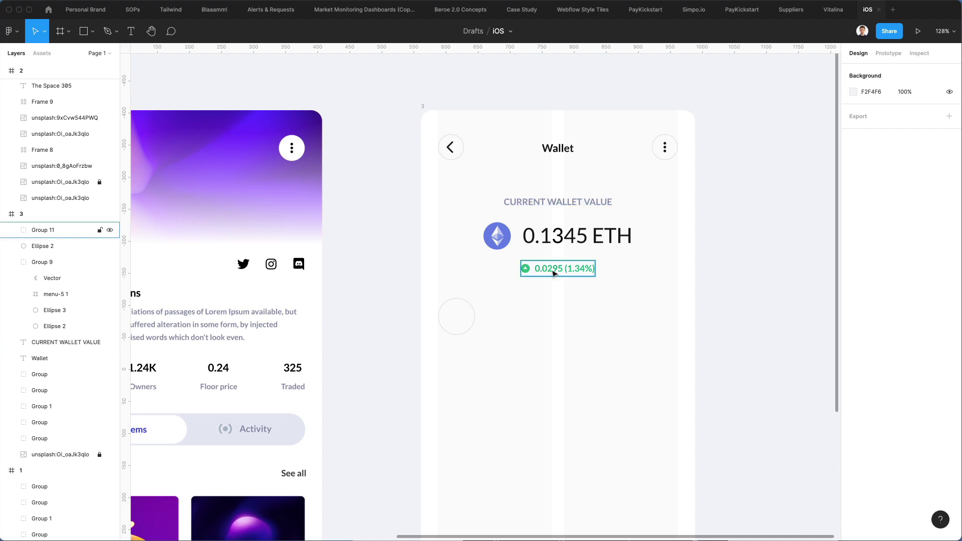
- Duplicate the description paragraph, retype it as 'Receive' and place it under the circle
drag(193, 318, 579, 348)
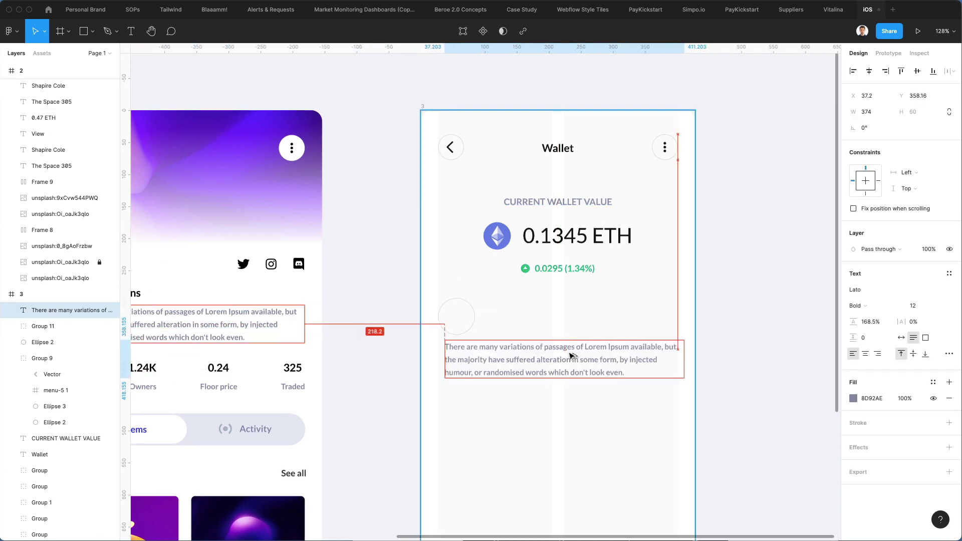
key(super+z)
click(215, 380)
drag(179, 334, 575, 369)
double_click(574, 368)
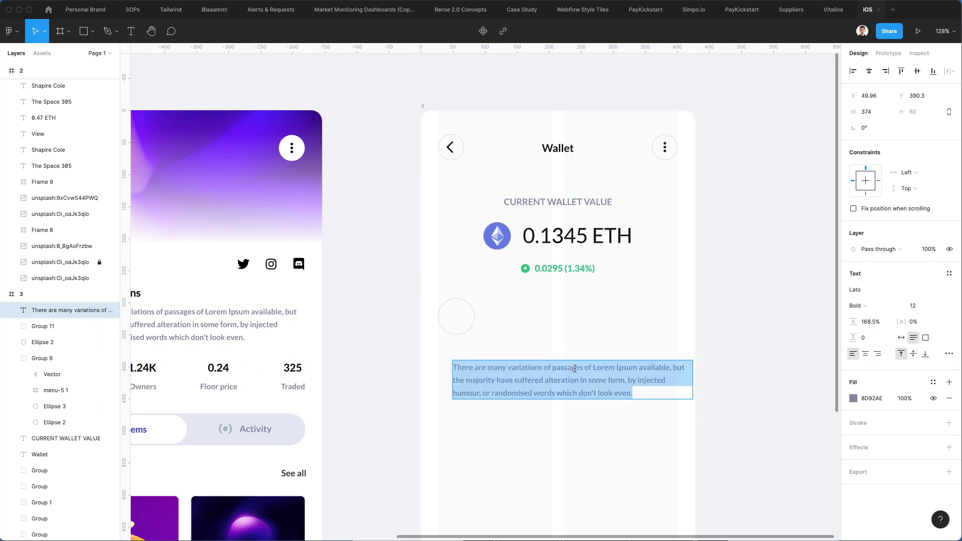
text(Receive)
key(Escape)
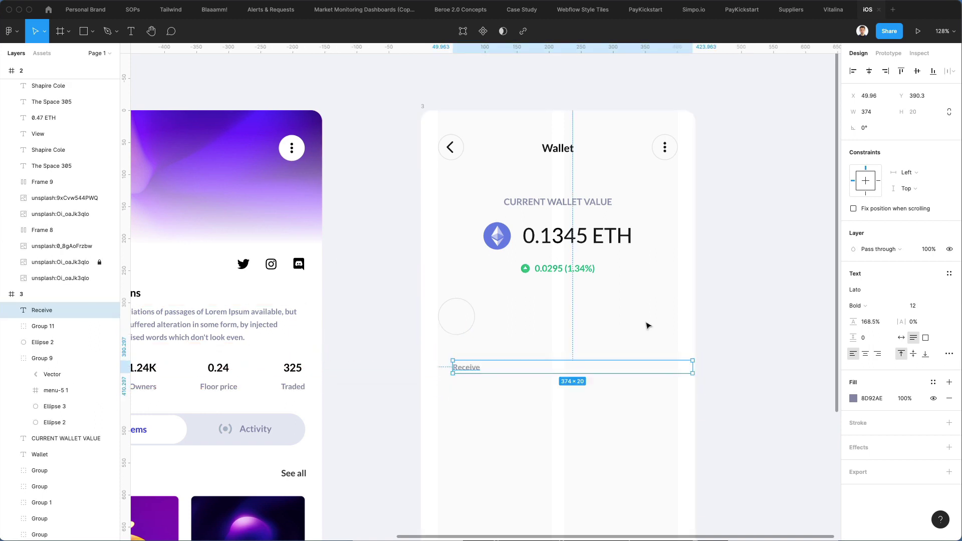
click(900, 337)
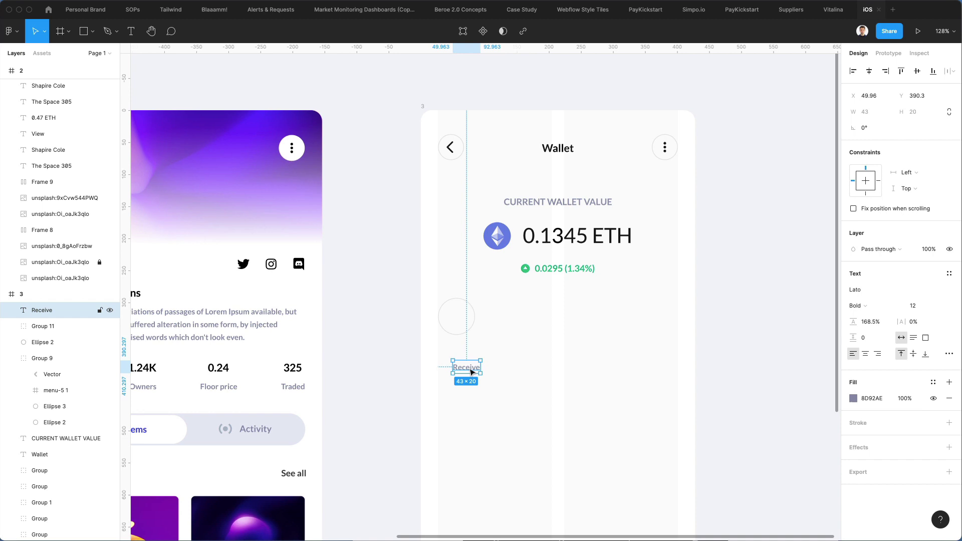
drag(471, 372, 459, 351)
- Fill the circle with ETH blue 627EEA, remove its stroke and set opacity to 10%
click(459, 316)
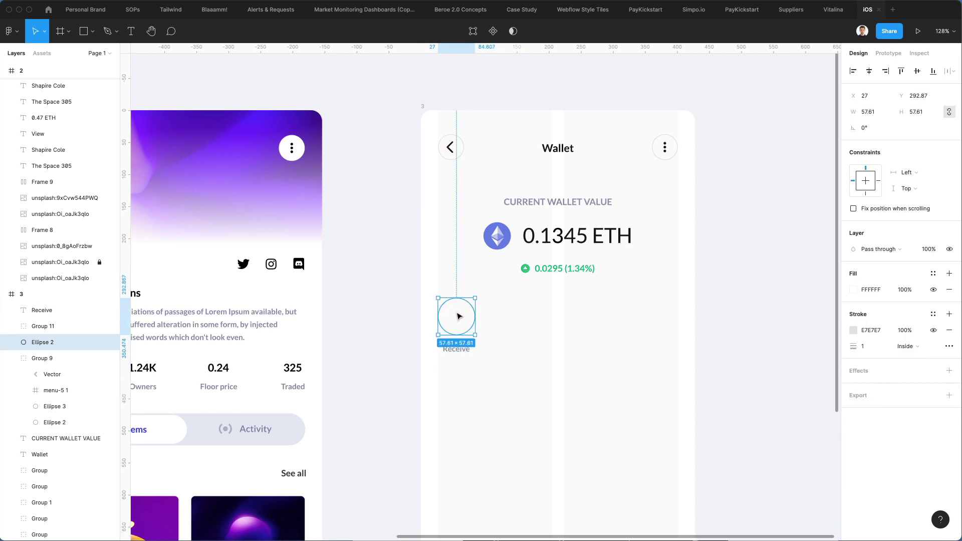
key(i)
click(506, 233)
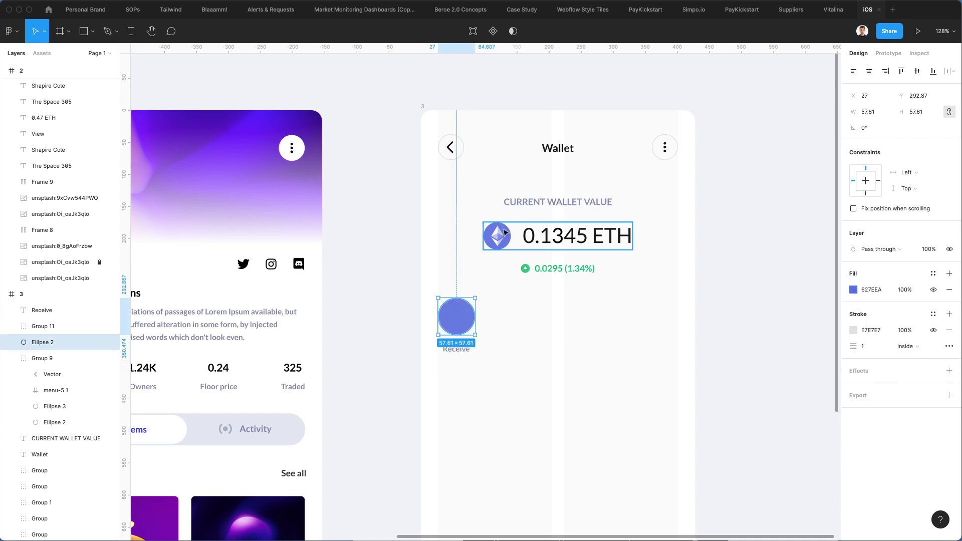
click(945, 331)
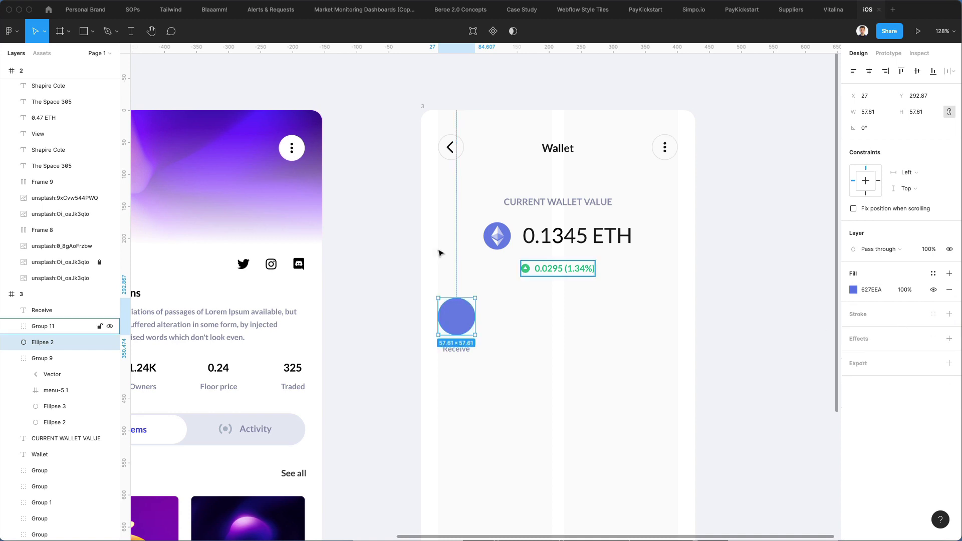
key(1)
click(542, 326)
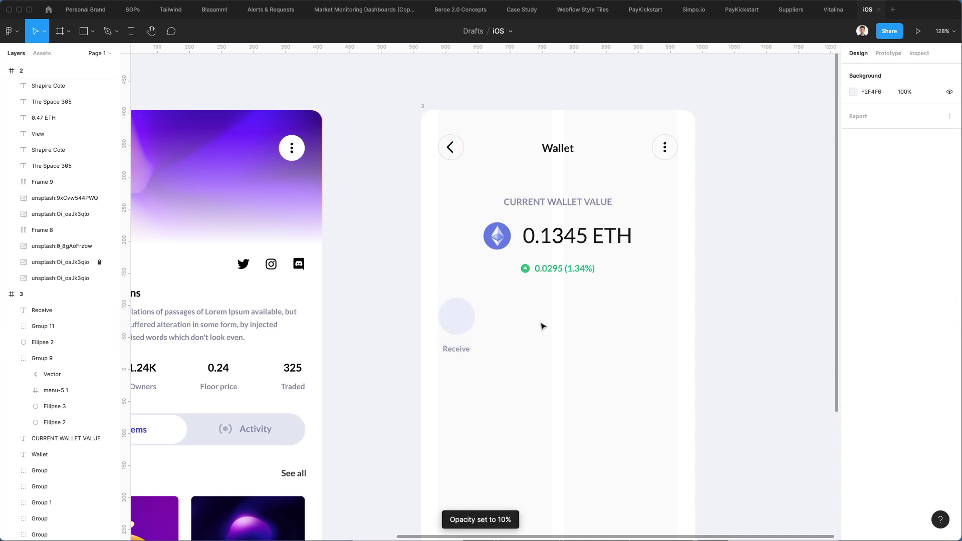
- Enlarge the Receive circle to about 66 wide and shift it and its label slightly right
drag(503, 299, 444, 368)
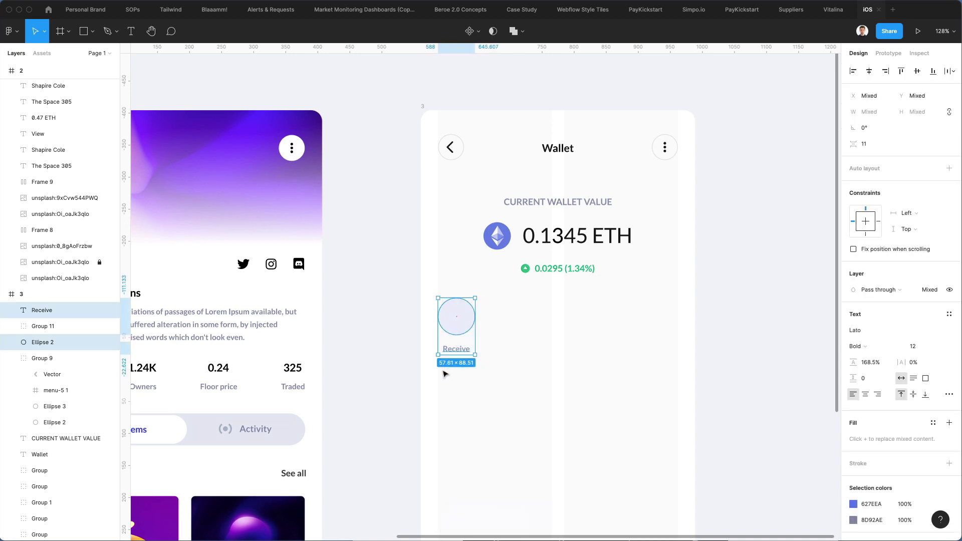
click(443, 373)
click(458, 296)
drag(458, 292, 438, 381)
click(499, 316)
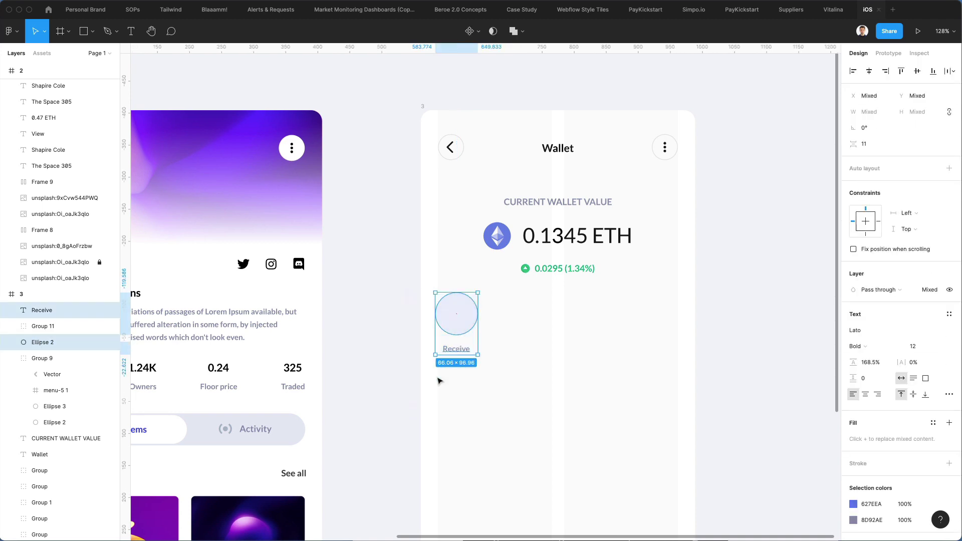
mouse_move(461, 321)
mouse_down()
mouse_move(481, 325)
mouse_move(470, 324)
mouse_up()
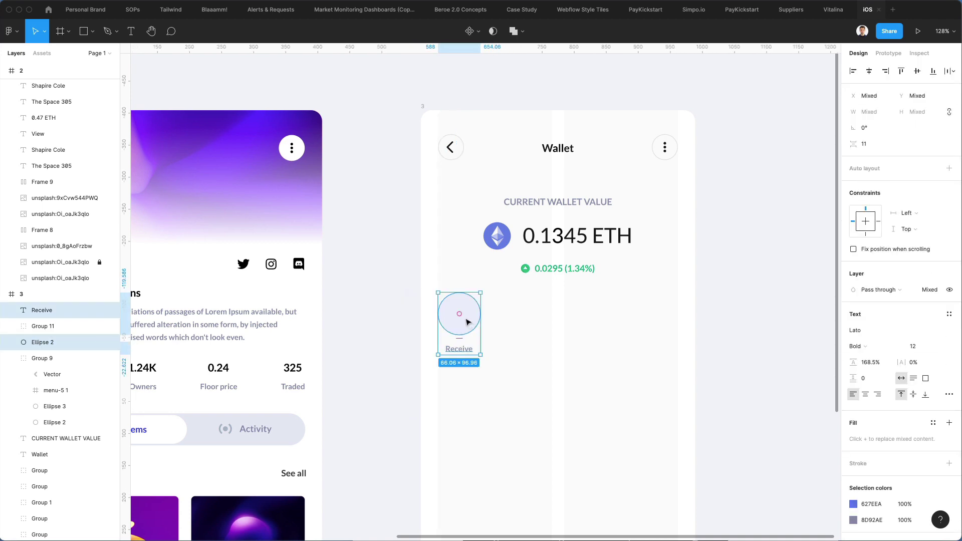
click(570, 399)
- Colour the Receive label blue 2F57F0
click(458, 349)
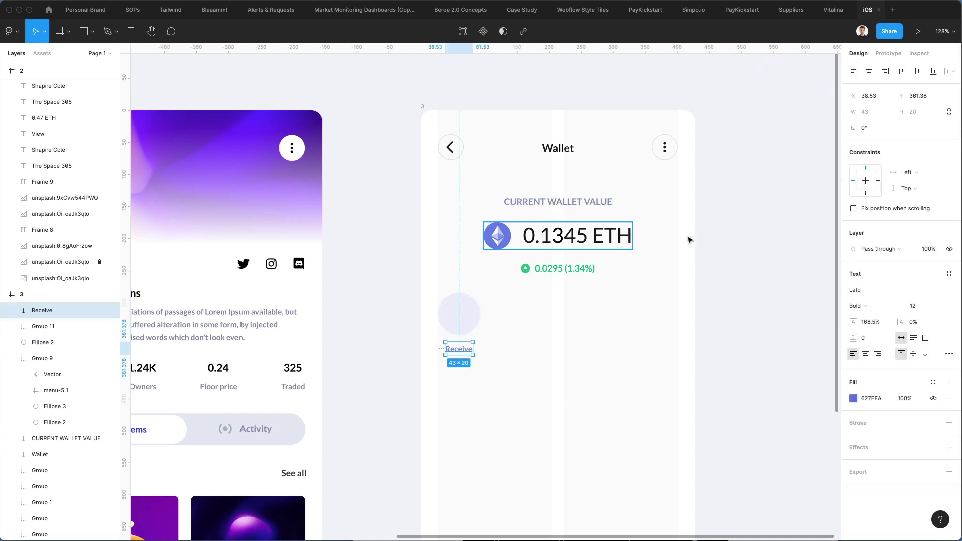
click(853, 398)
click(818, 298)
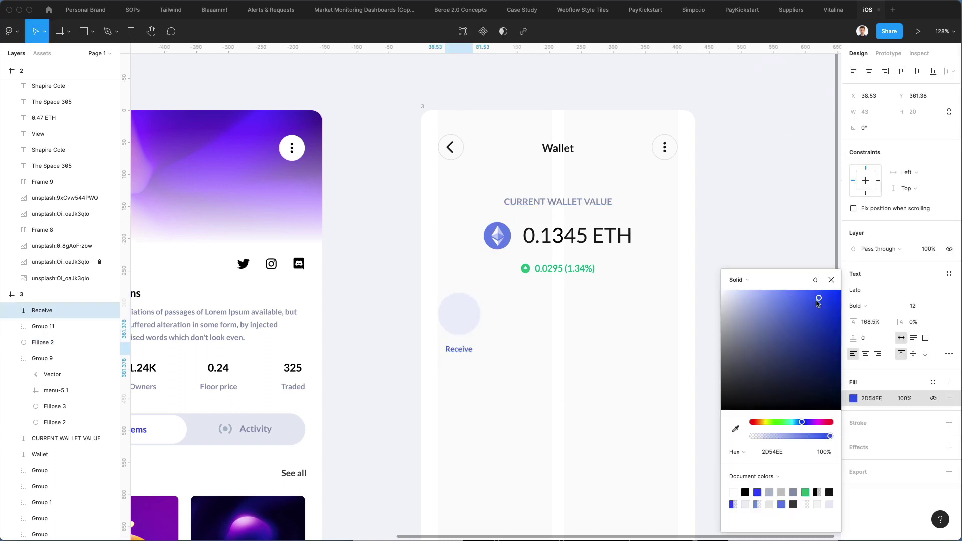
mouse_move(816, 300)
mouse_down()
mouse_move(807, 301)
mouse_move(816, 299)
mouse_up()
drag(554, 403, 539, 324)
- Group circle and label, then duplicate the button into a row of four
key(super+g)
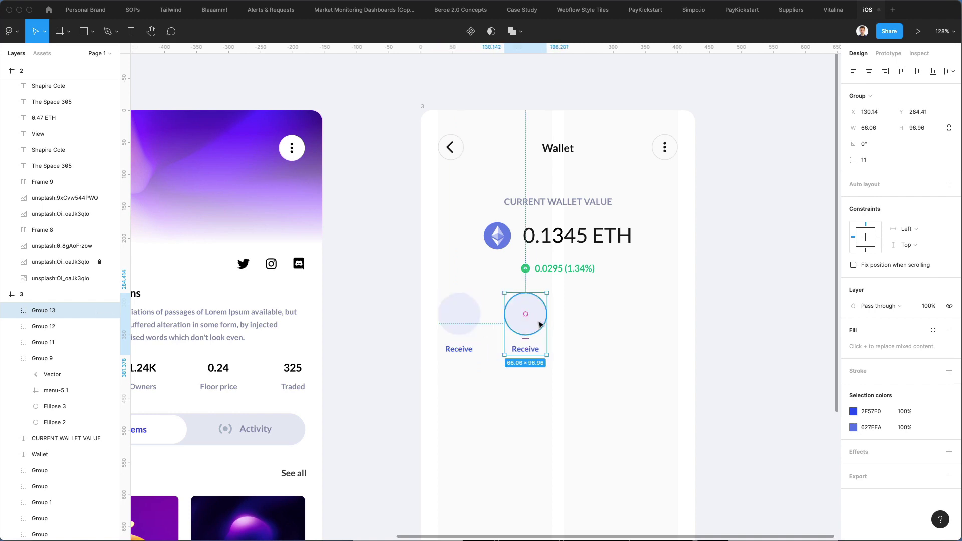
key(super+d)
key(super+d)
drag(666, 318, 666, 318)
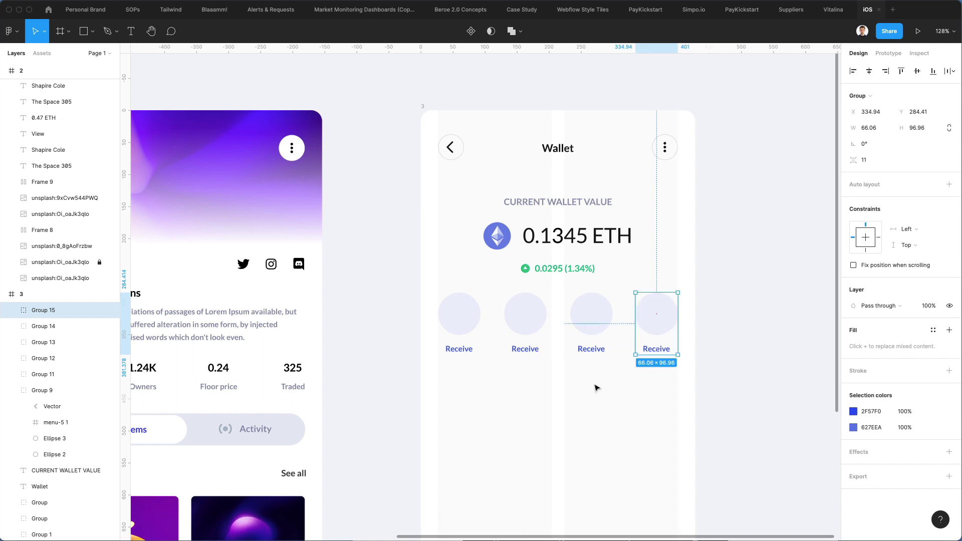
drag(672, 405, 432, 298)
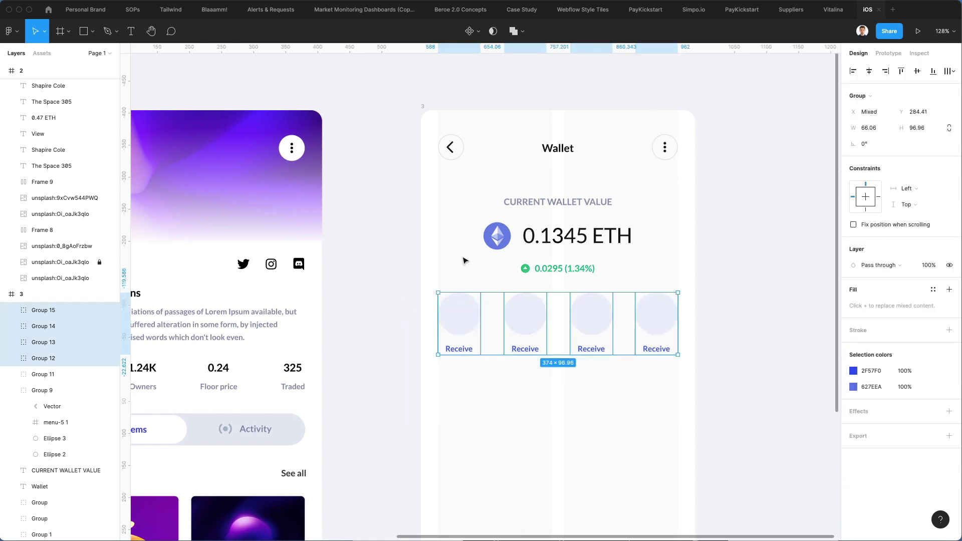
- Space the four buttons evenly and relabel the second one 'Buy', centred under its circle
click(949, 71)
click(881, 114)
click(486, 478)
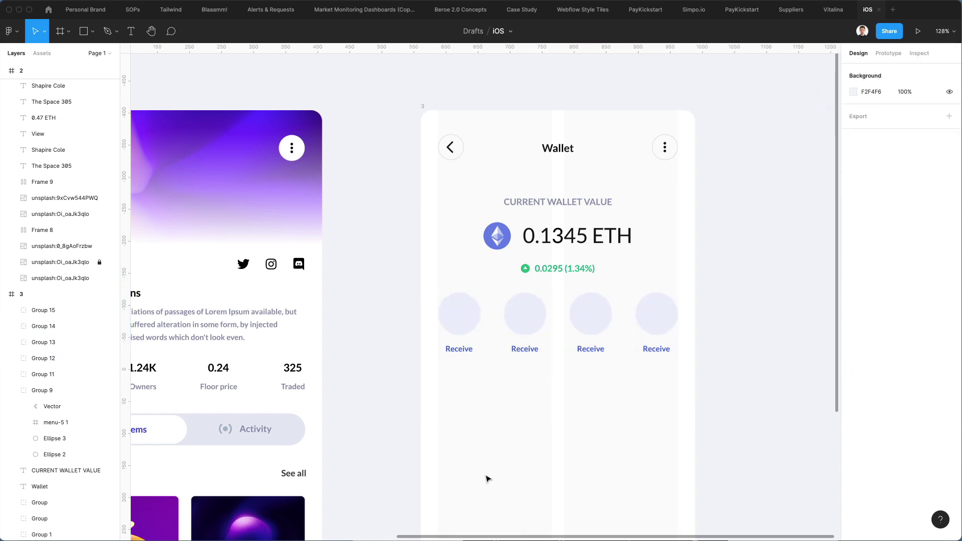
double_click(524, 350)
double_click(525, 349)
text(B)
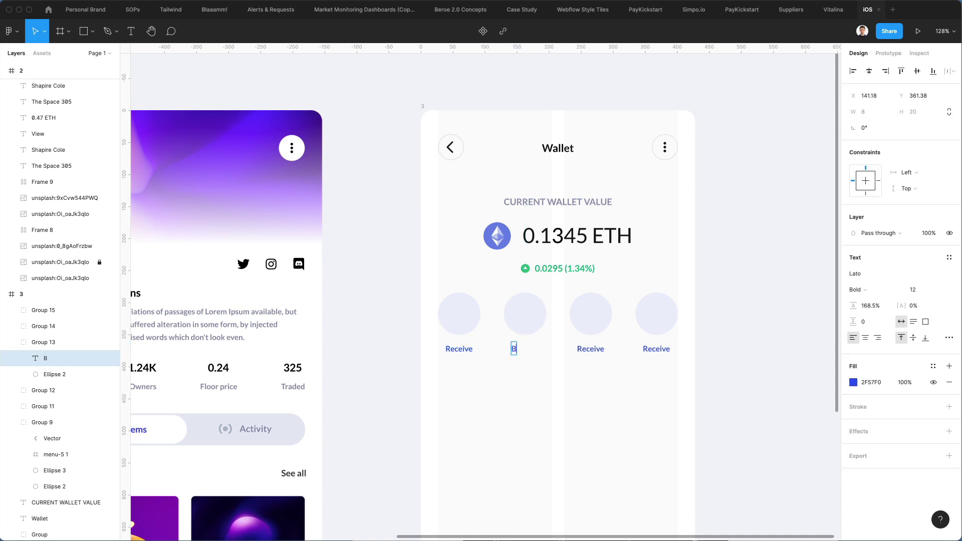
text(uy)
key(Escape)
drag(518, 349, 524, 350)
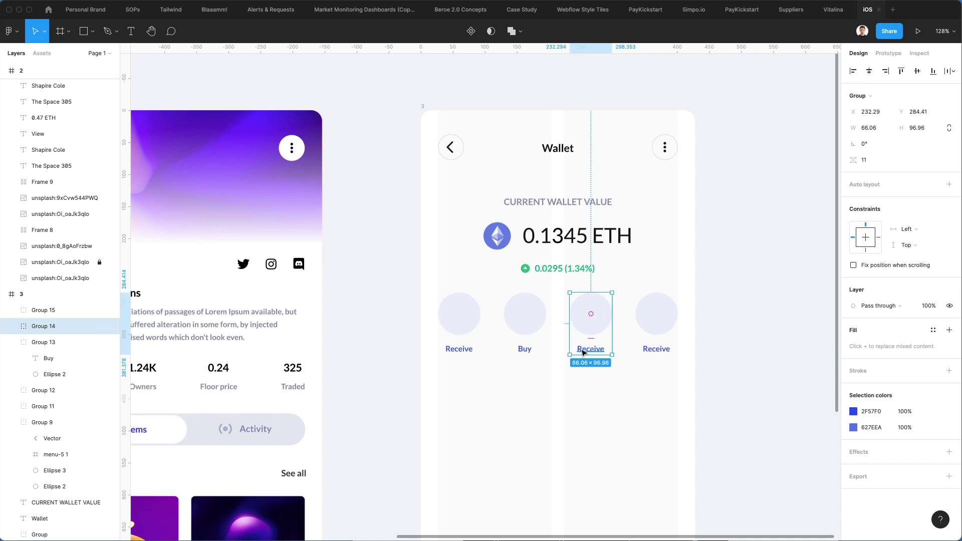
- Centre-align the third and fourth labels and retype them as 'Send' and 'Swa'
double_click(583, 350)
shift+click(654, 349)
click(865, 339)
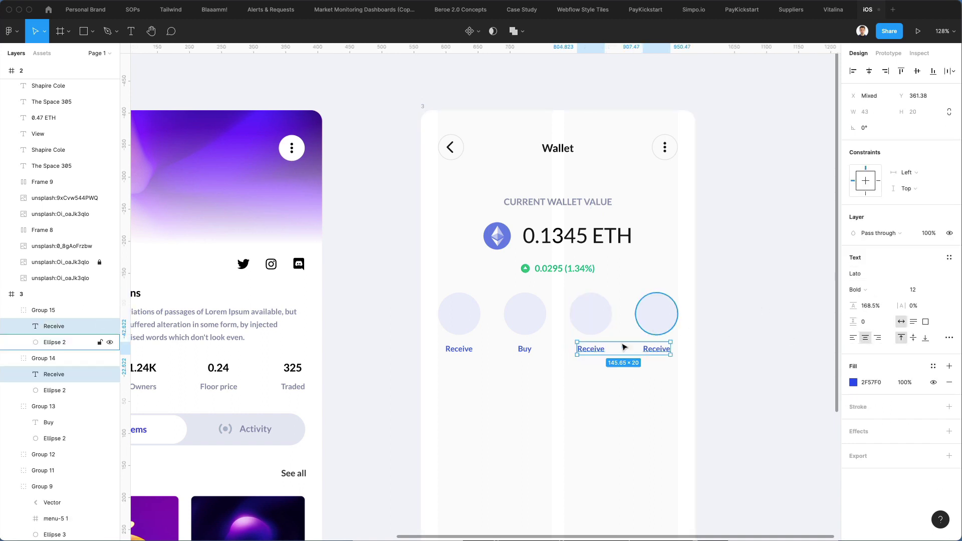
click(591, 352)
double_click(591, 351)
text(Send)
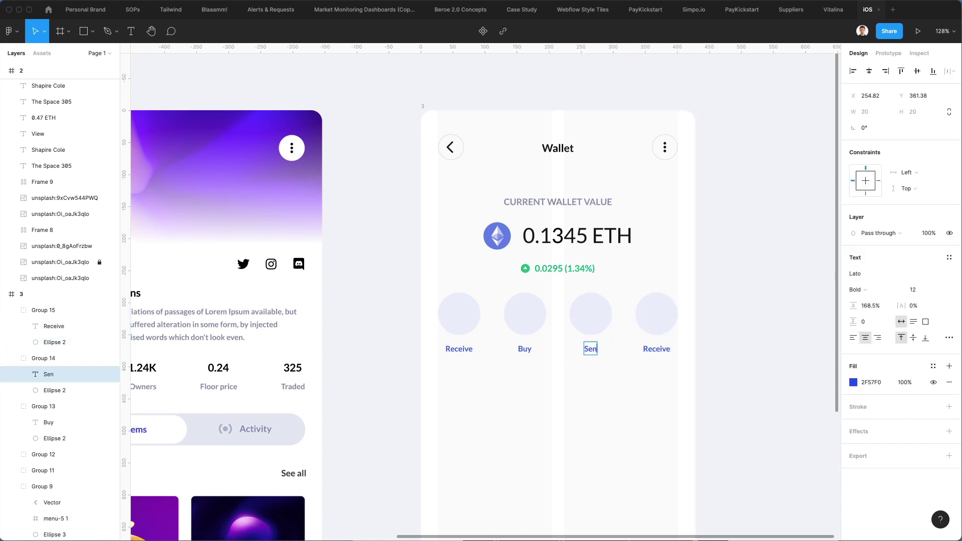
double_click(656, 349)
text(Swap)
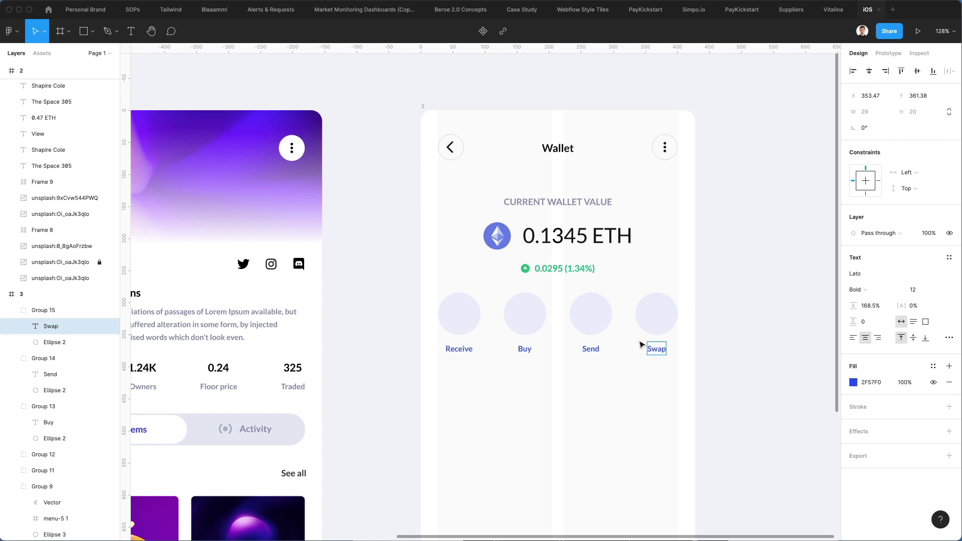
- Drop Nucleo's outline swap icon onto the Swap circle
key(super+a)
key(super+shift+n)
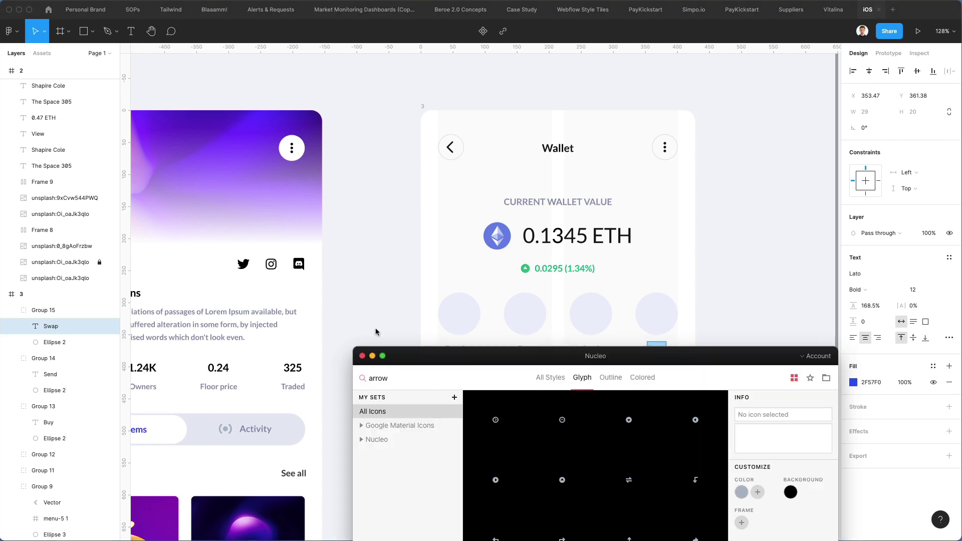
text(Swap)
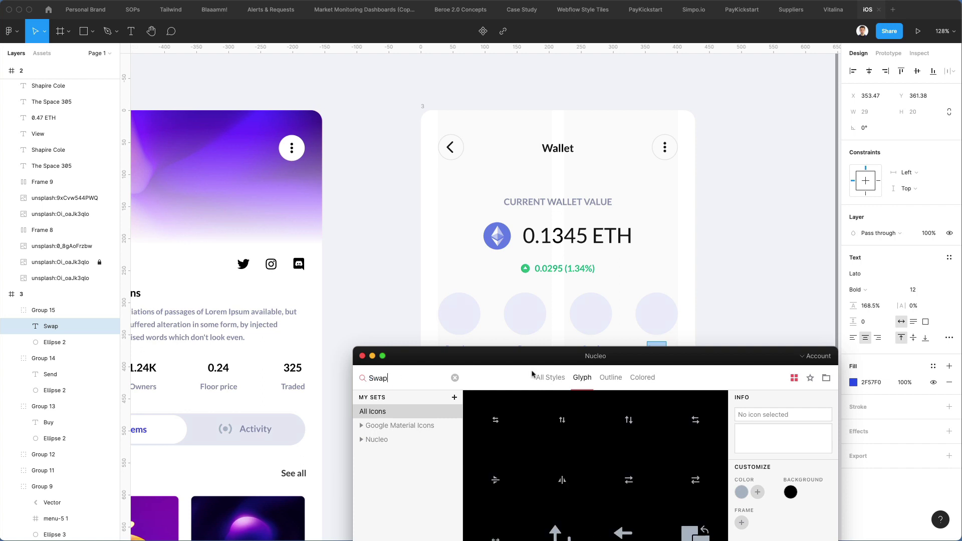
click(611, 378)
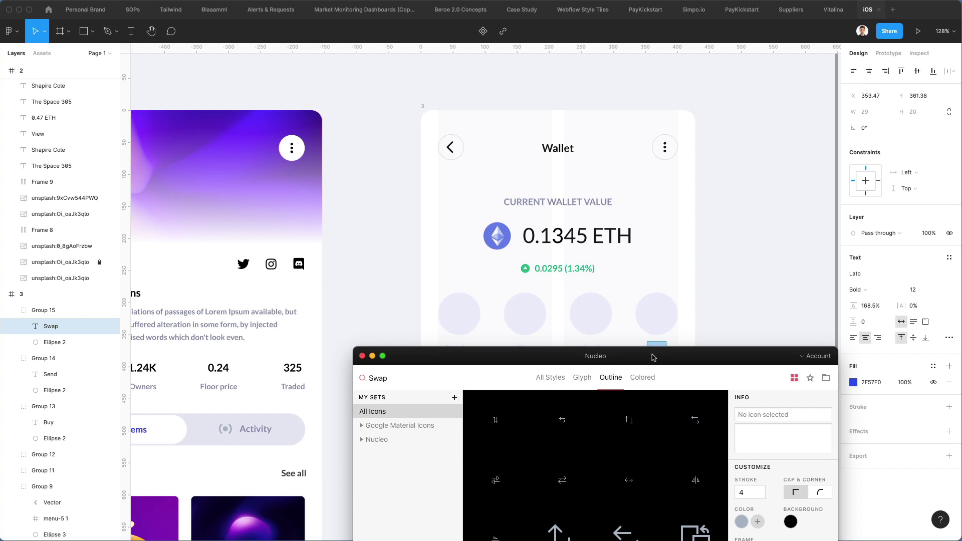
drag(655, 358, 654, 418)
drag(655, 300, 669, 314)
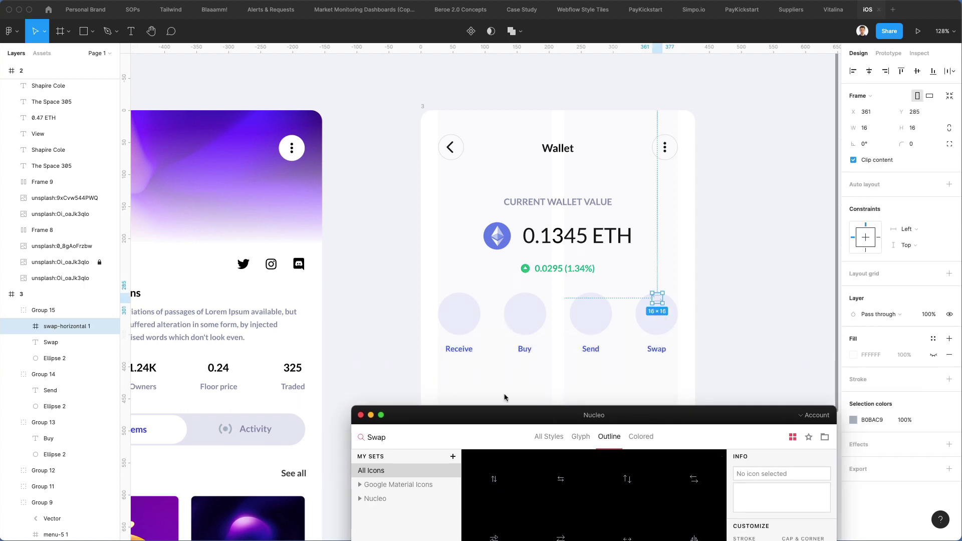
- Drop the paper-plane, transaction and signal icons onto the Send, Buy and Receive circles
text(send)
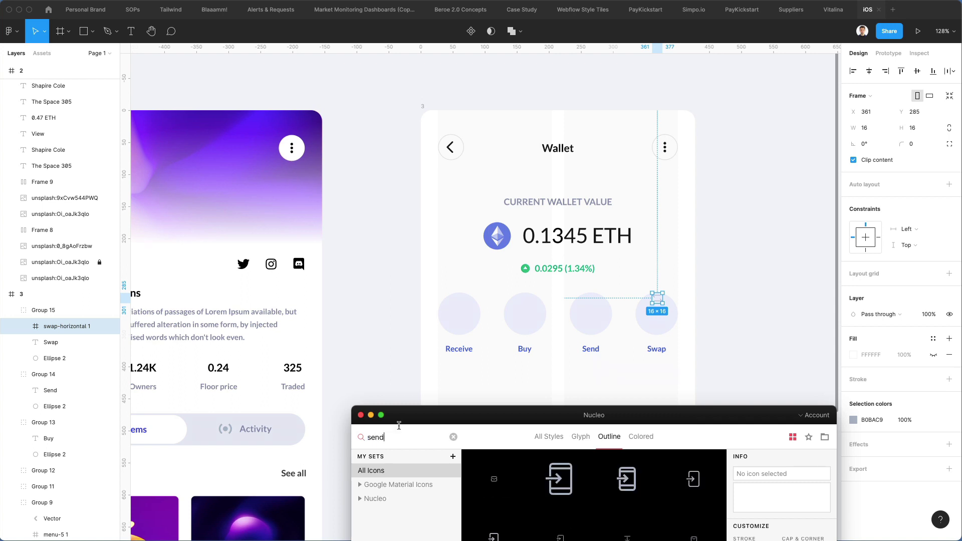
scroll(616, 521, down, 2)
scroll(616, 521, down, 3)
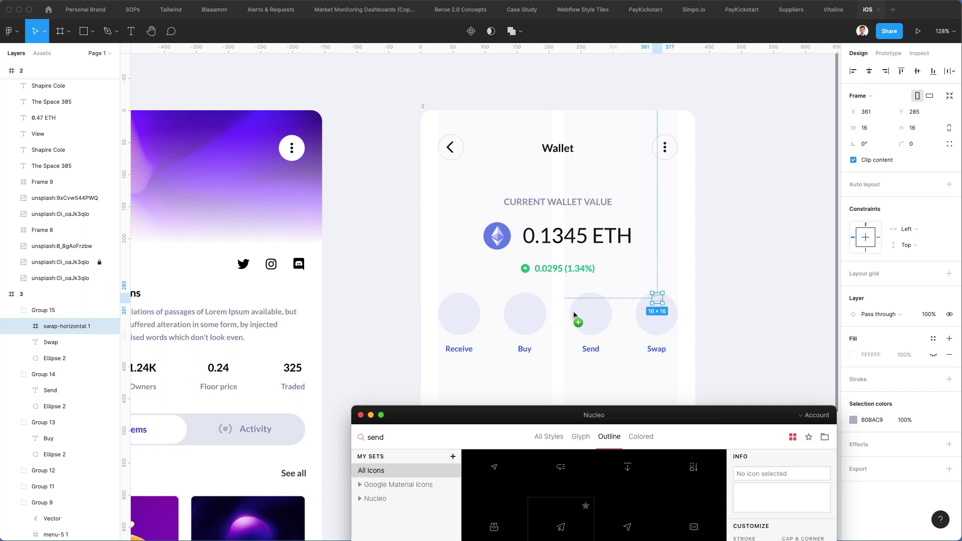
drag(573, 315, 585, 316)
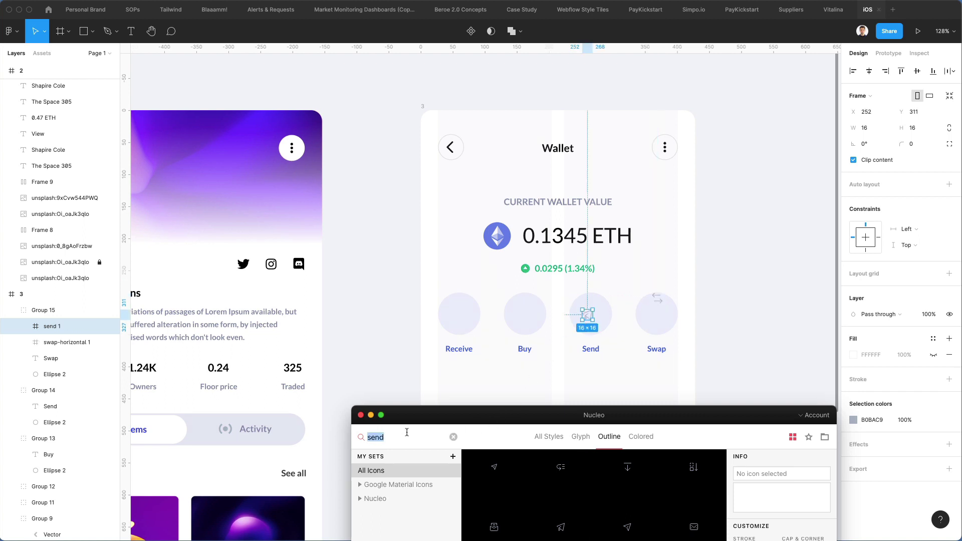
text(buy)
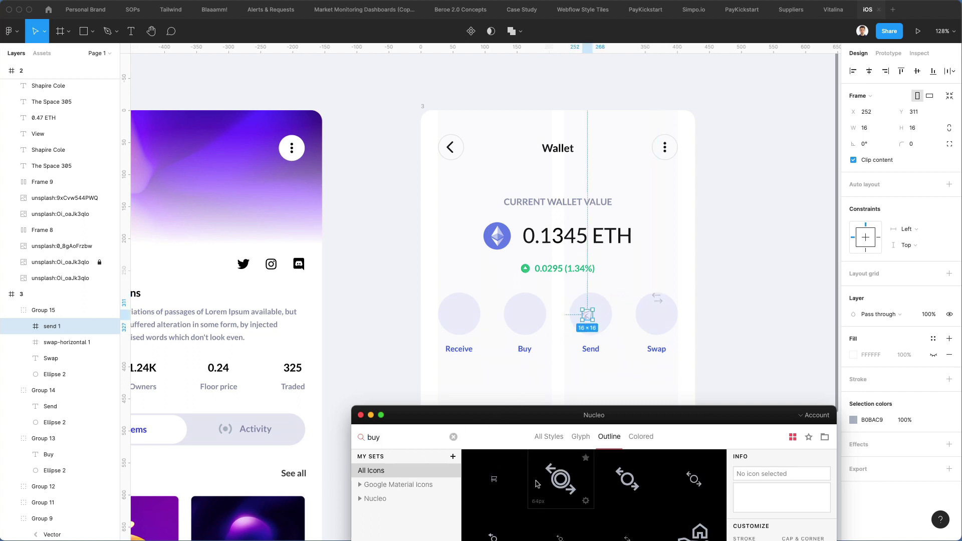
scroll(536, 483, down, 3)
drag(693, 495, 524, 312)
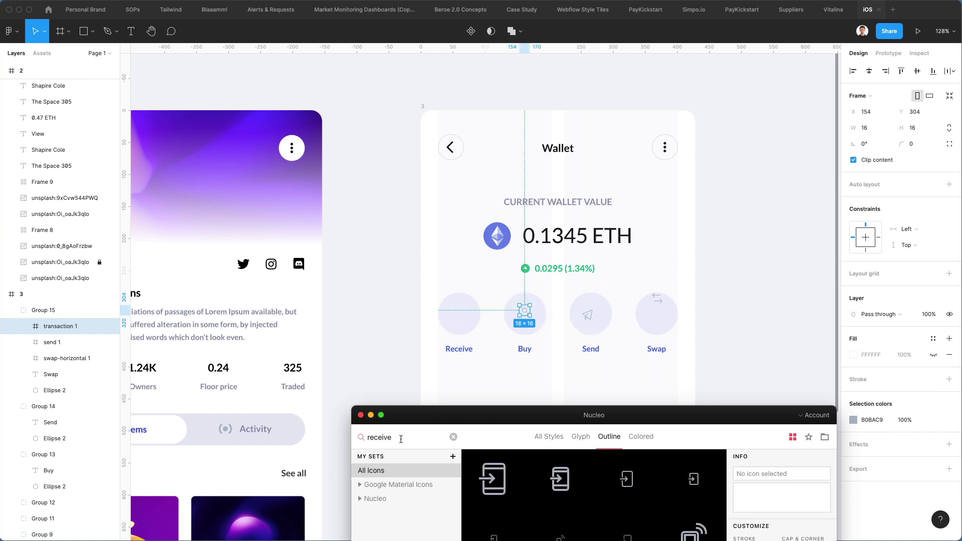
drag(573, 538, 456, 317)
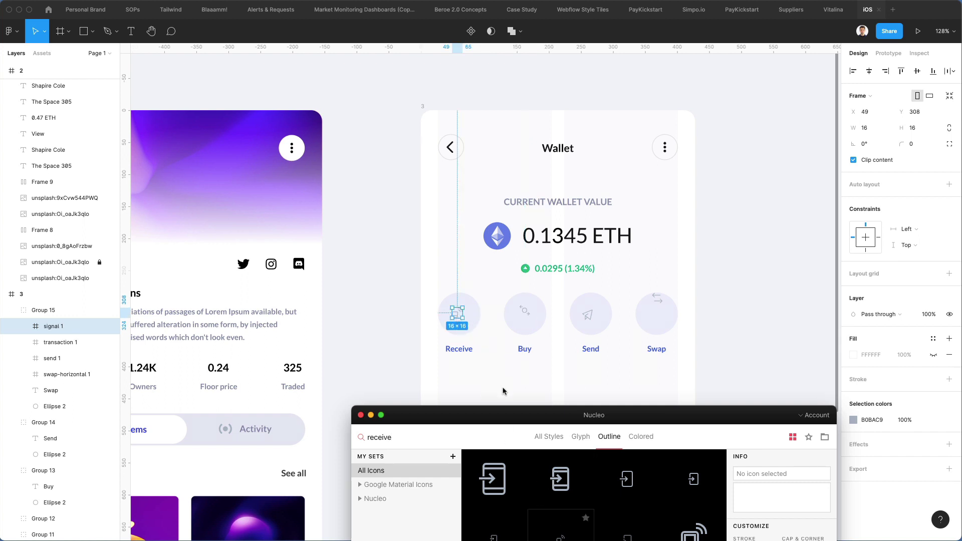
- Ungroup the four icon frames and recolour their strokes to the labels' 2F57F0 blue
scroll(483, 335, up, 5)
shift+click(604, 274)
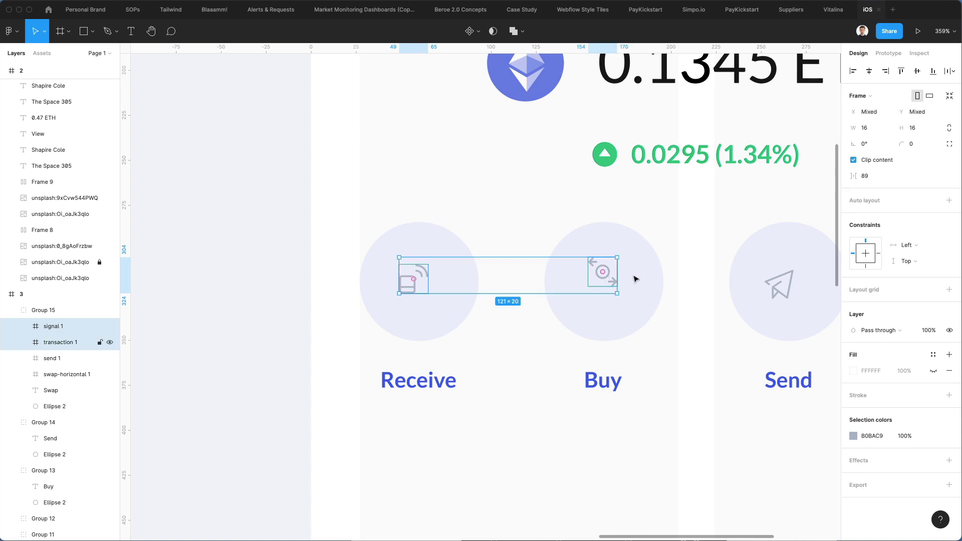
scroll(641, 281, right, 3)
shift+click(651, 282)
scroll(677, 273, right, 4)
shift+click(669, 244)
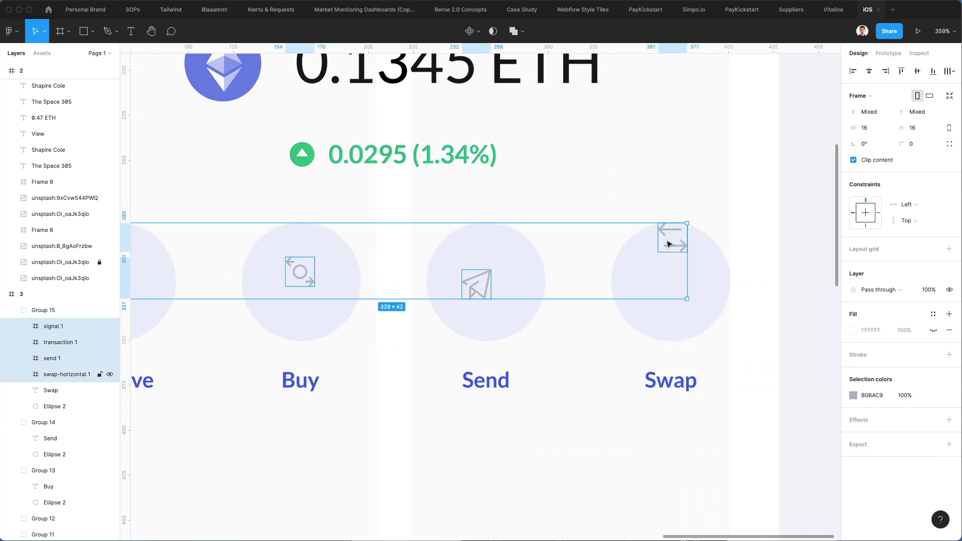
scroll(668, 244, up, 3)
key(super+shift+g)
key(i)
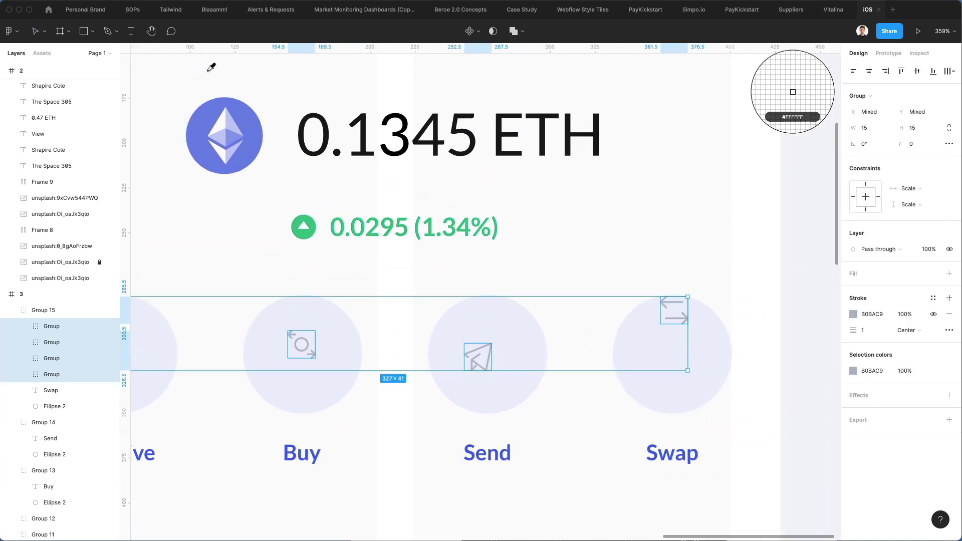
click(234, 106)
scroll(423, 337, down, 5)
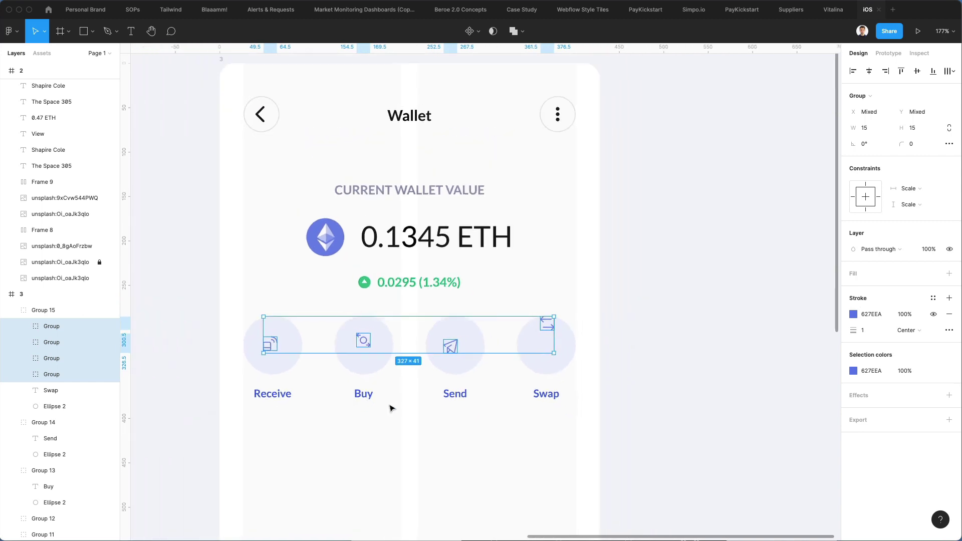
scroll(388, 401, up, 1)
key(i)
click(357, 391)
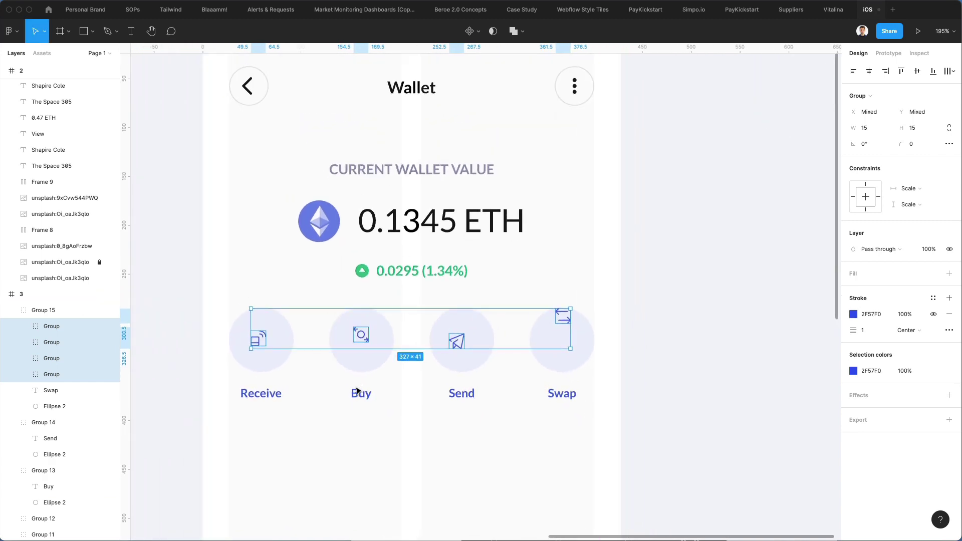
- Resize the icons proportionally to about 27 tall with a 1.5 stroke weight
scroll(341, 443, up, 2)
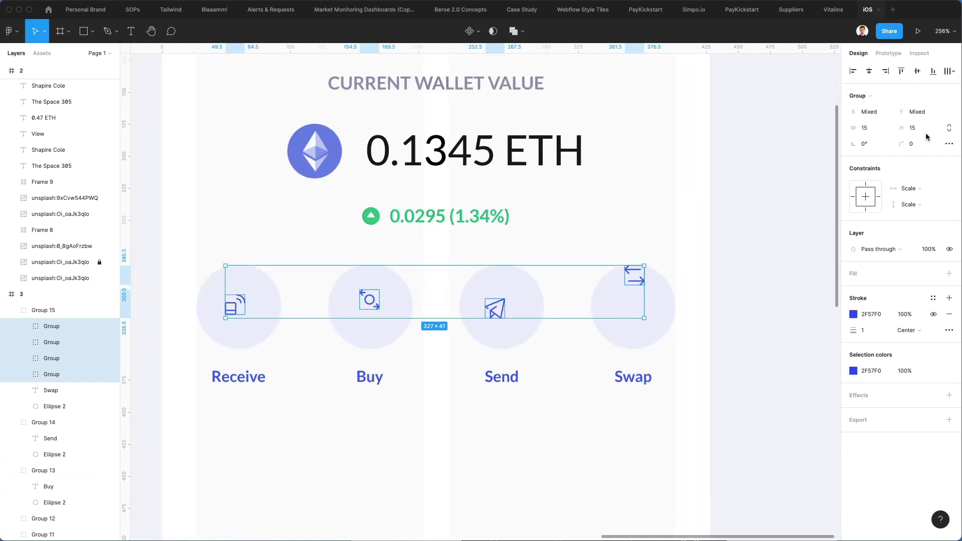
click(948, 127)
click(914, 129)
text(20)
key(Return)
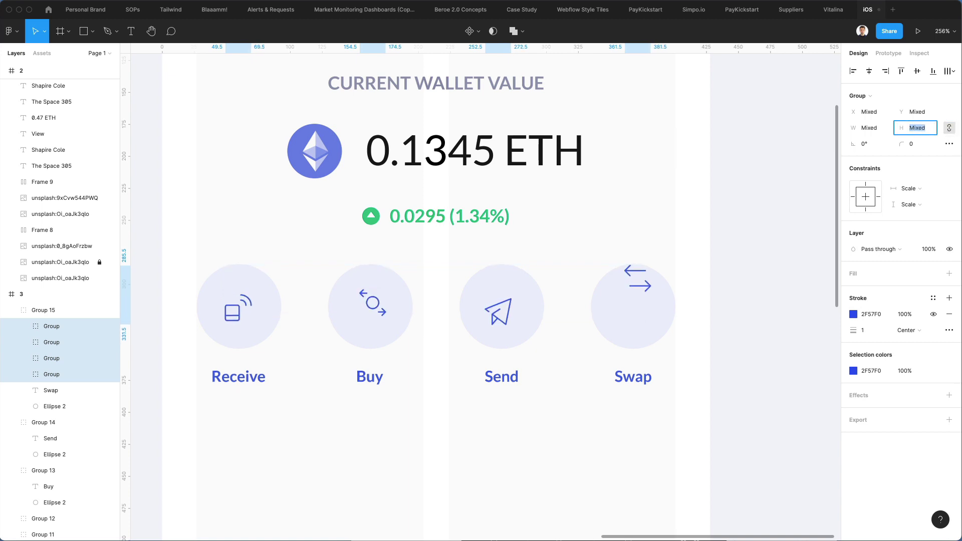
key(Up)
key(Up)
key(Up)
key(Up)
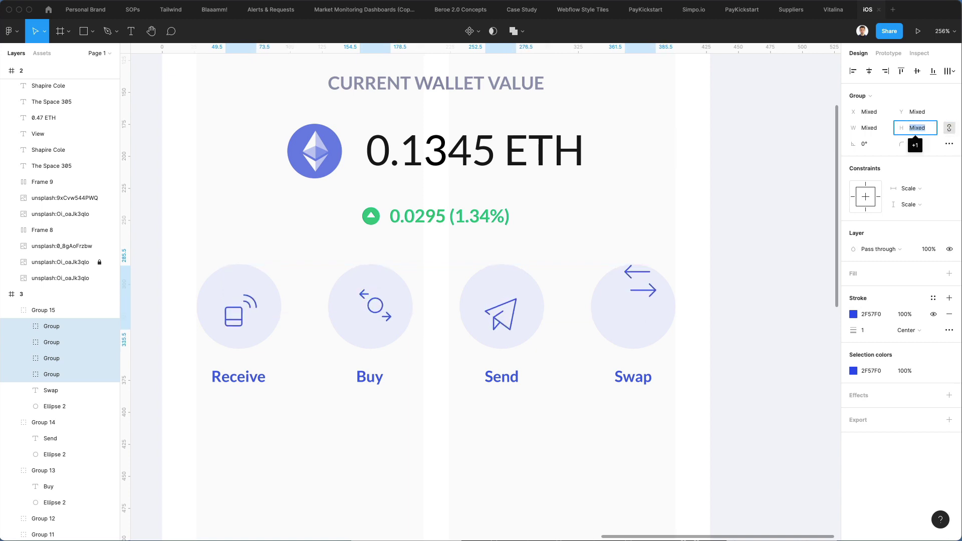
key(Up)
key(Up)
key(Up)
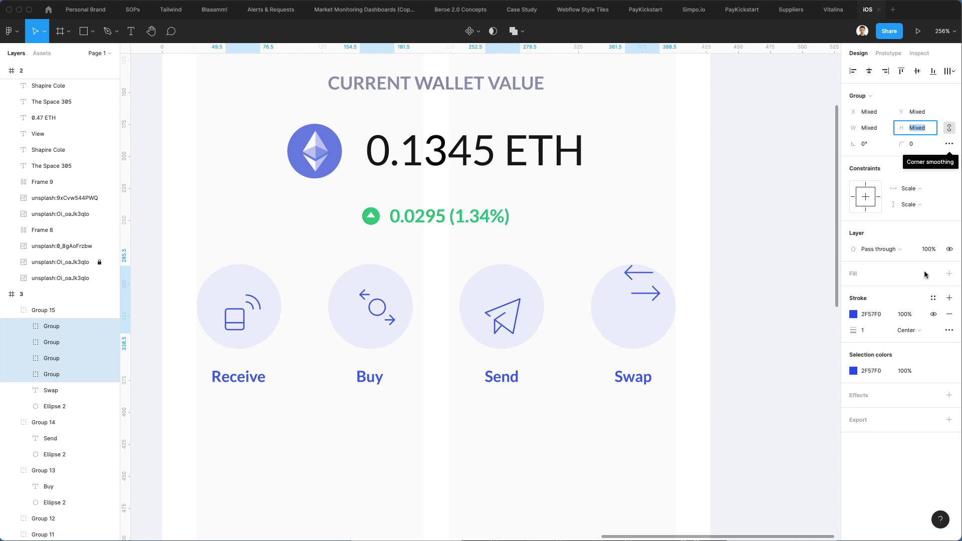
click(874, 330)
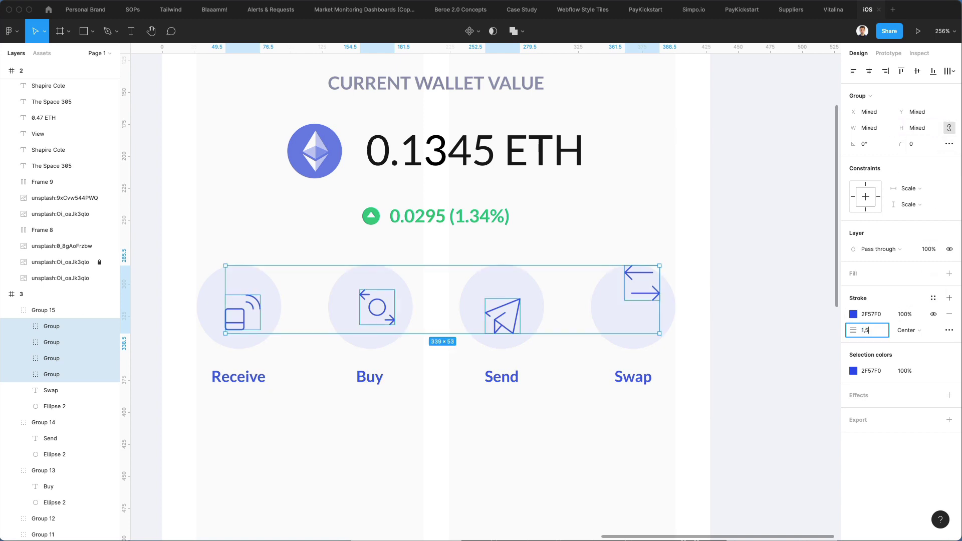
text(1,5)
key(Return)
- Centre the Swap, Send and Receive icons inside their circles
click(719, 271)
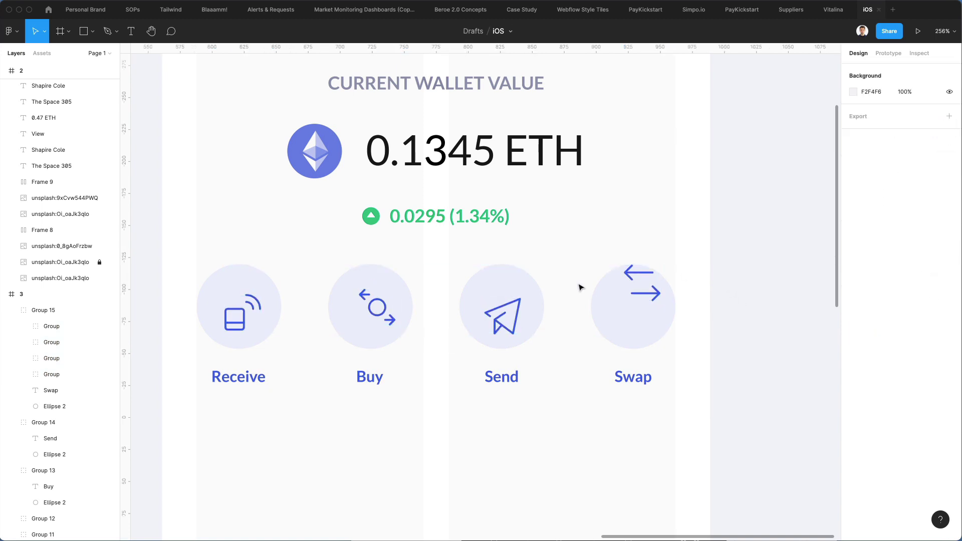
double_click(634, 280)
drag(630, 296, 627, 301)
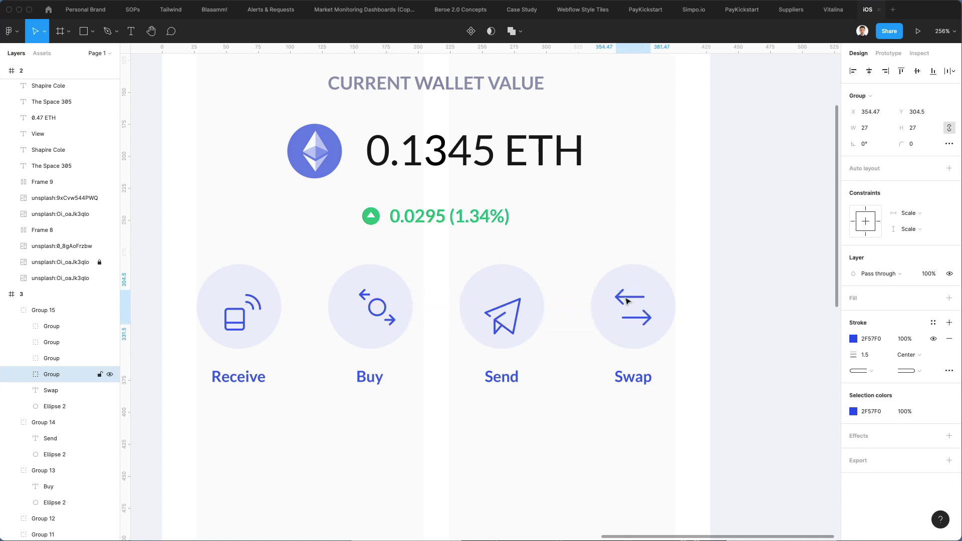
drag(516, 318, 514, 311)
drag(381, 308, 377, 304)
double_click(382, 307)
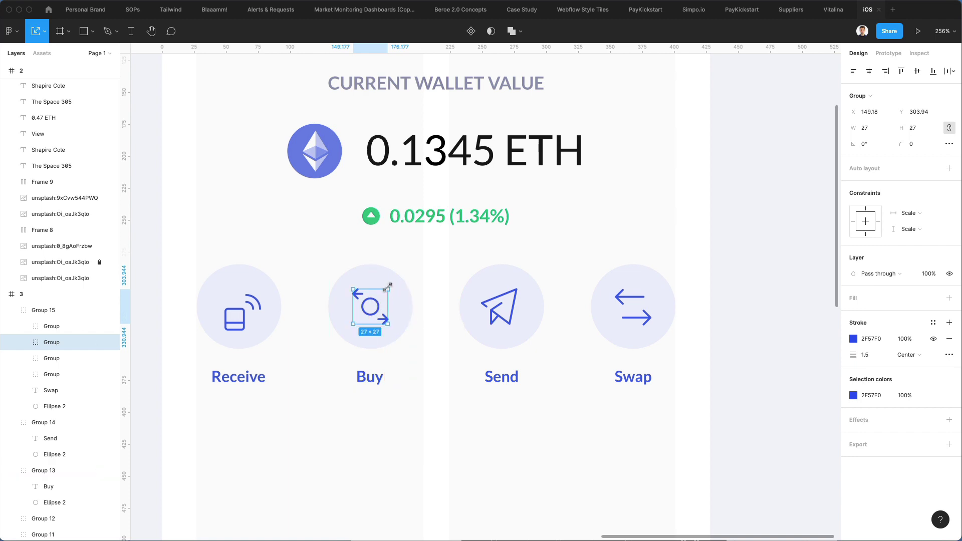
drag(236, 309, 239, 304)
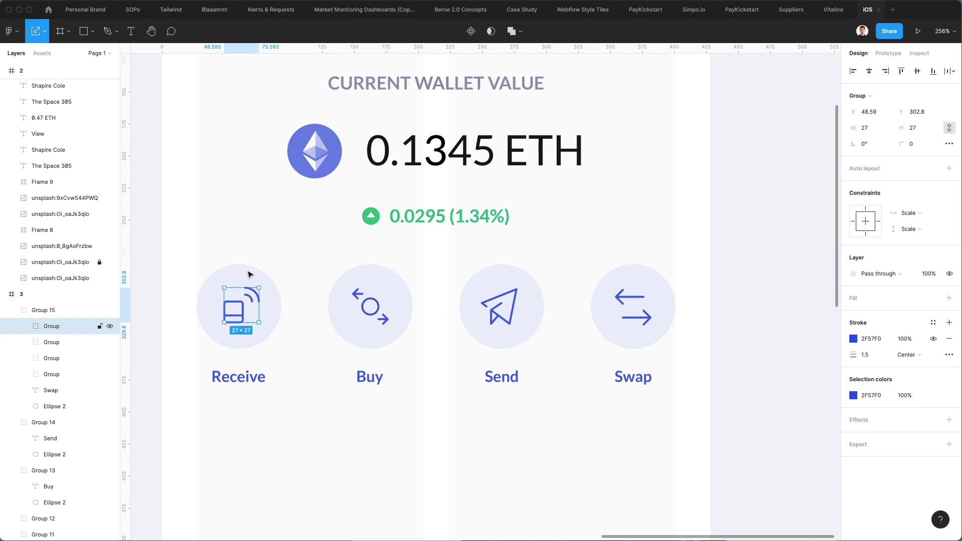
click(286, 228)
- Enlarge the Buy icon to 28.49 square and nudge it down and right into centre
scroll(284, 230, down, 3)
scroll(322, 269, up, 5)
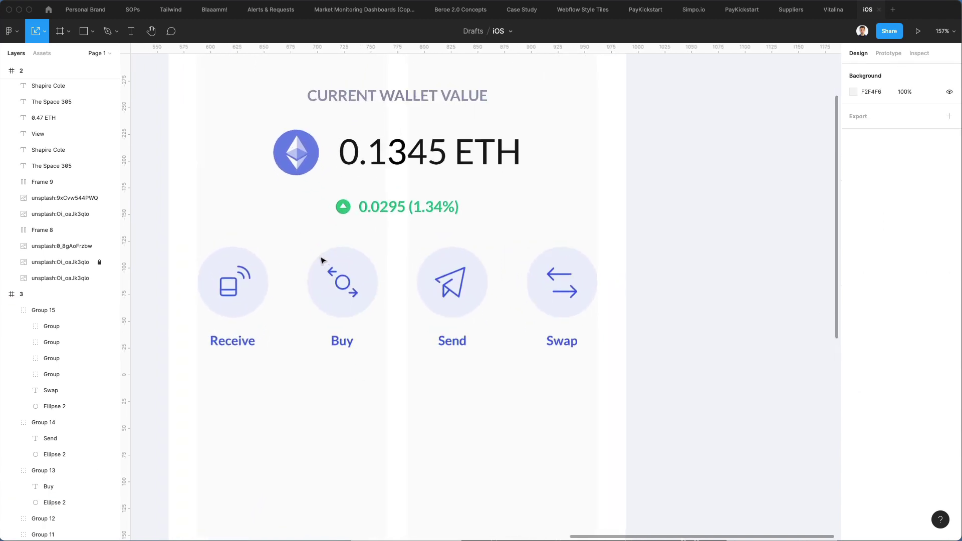
click(353, 293)
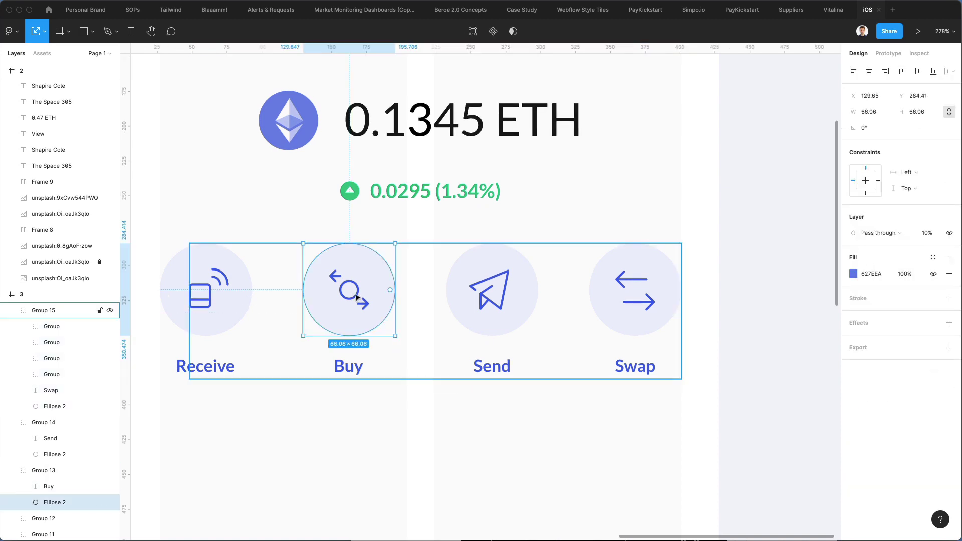
double_click(355, 296)
drag(366, 304, 368, 306)
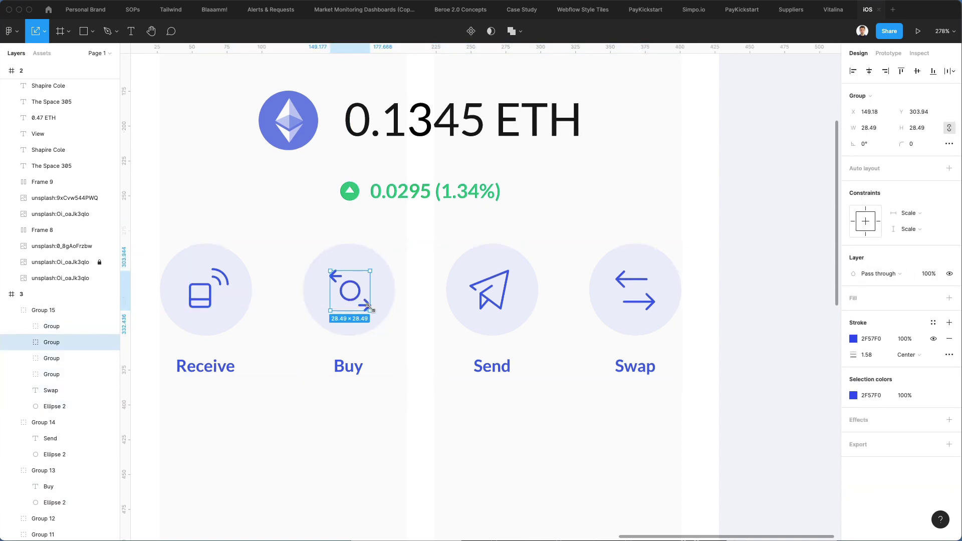
key(Down)
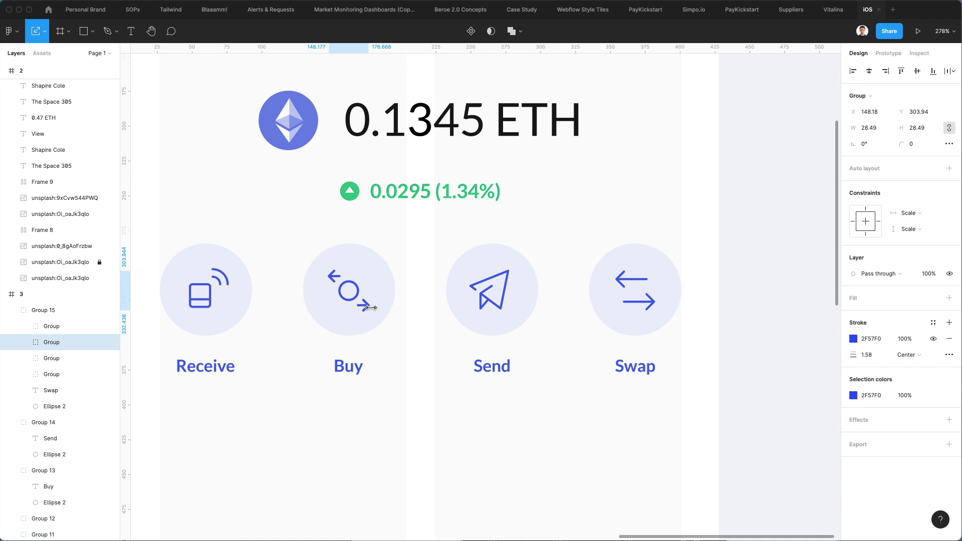
key(Right)
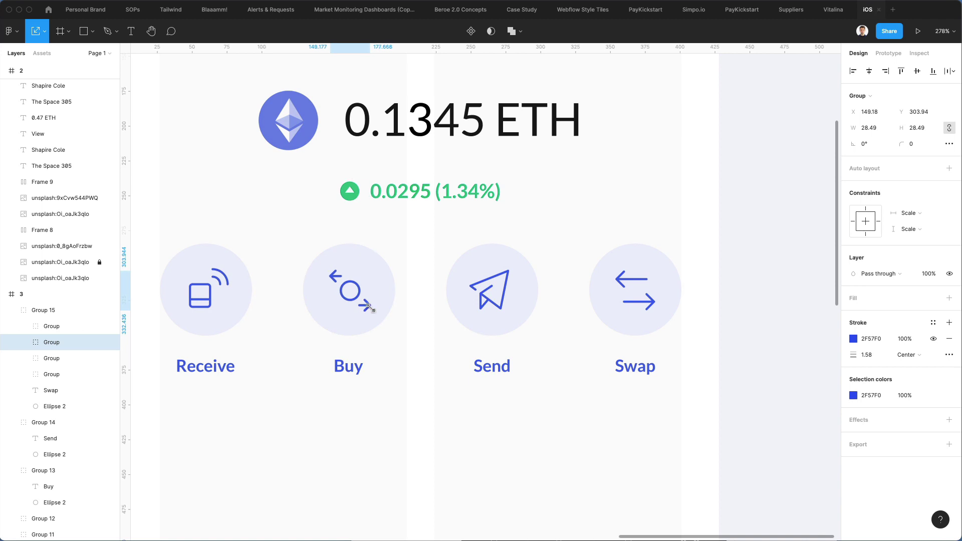
scroll(369, 306, down, 3)
- Duplicate the profile name and paragraph into the Wallet frame below the action buttons
click(281, 217)
scroll(288, 219, down, 3)
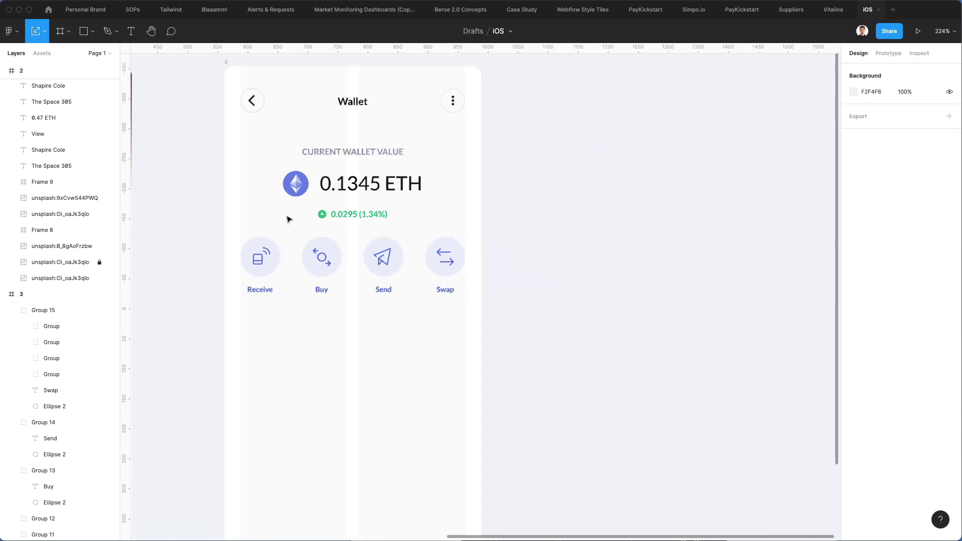
scroll(288, 219, down, 3)
scroll(458, 214, left, 5)
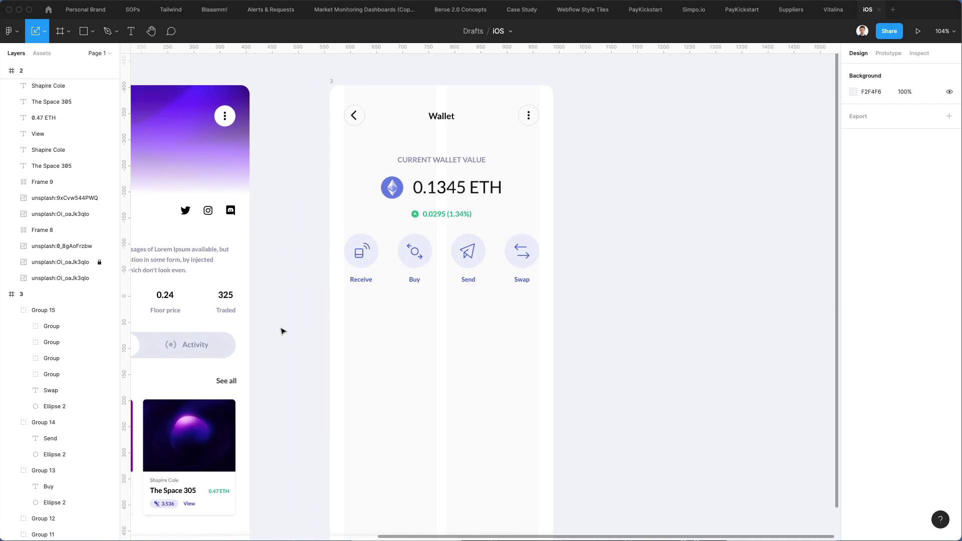
scroll(369, 225, left, 10)
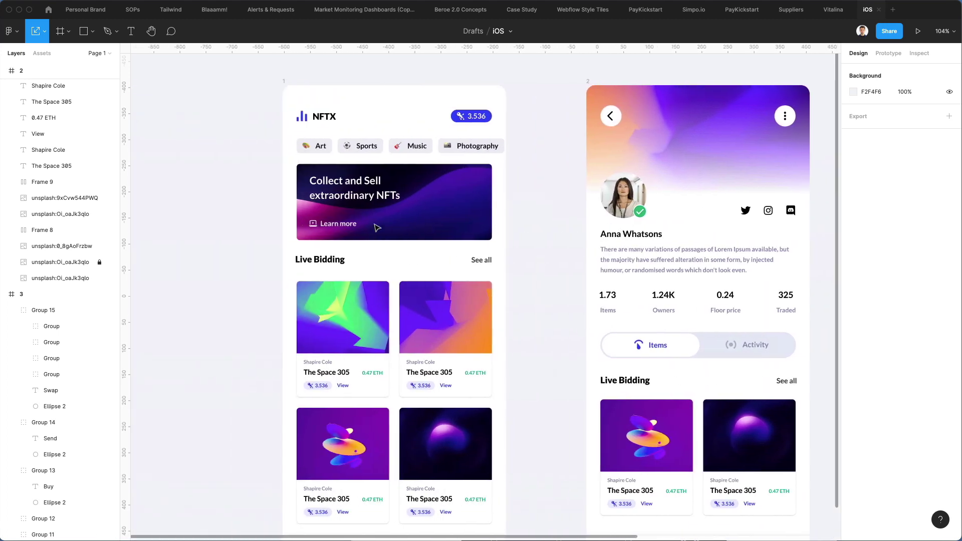
scroll(609, 252, right, 5)
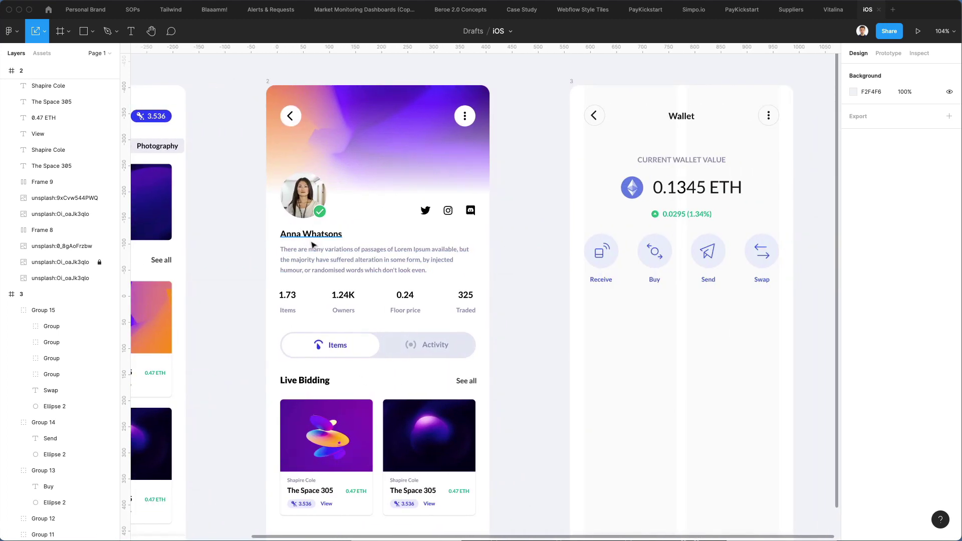
click(313, 249)
shift+click(311, 235)
drag(397, 263, 654, 343)
key(Escape)
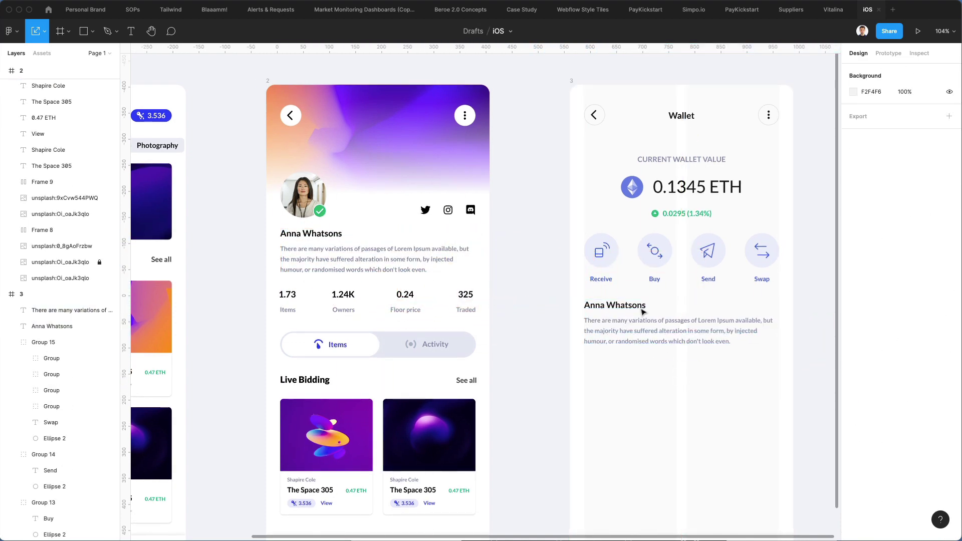
- Retype the copies as a 'Recent Activity' heading and a '0.0000263ETH' amount line
double_click(642, 309)
text(Recent Activity)
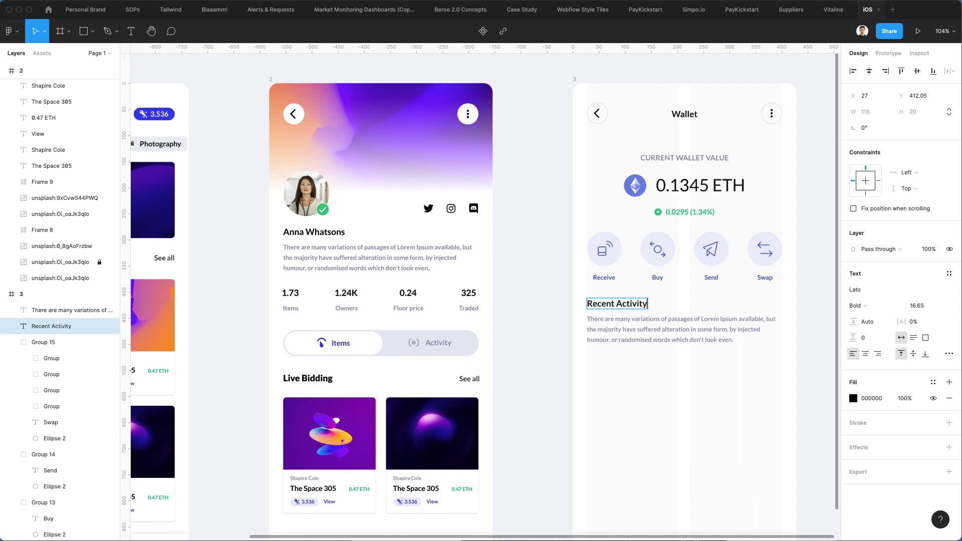
key(Escape)
scroll(554, 351, right, 5)
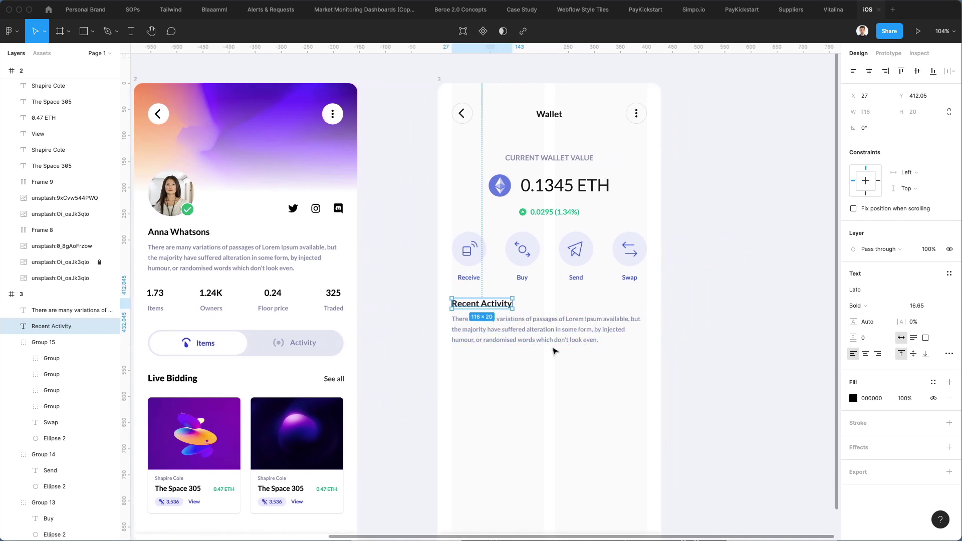
click(542, 326)
double_click(541, 325)
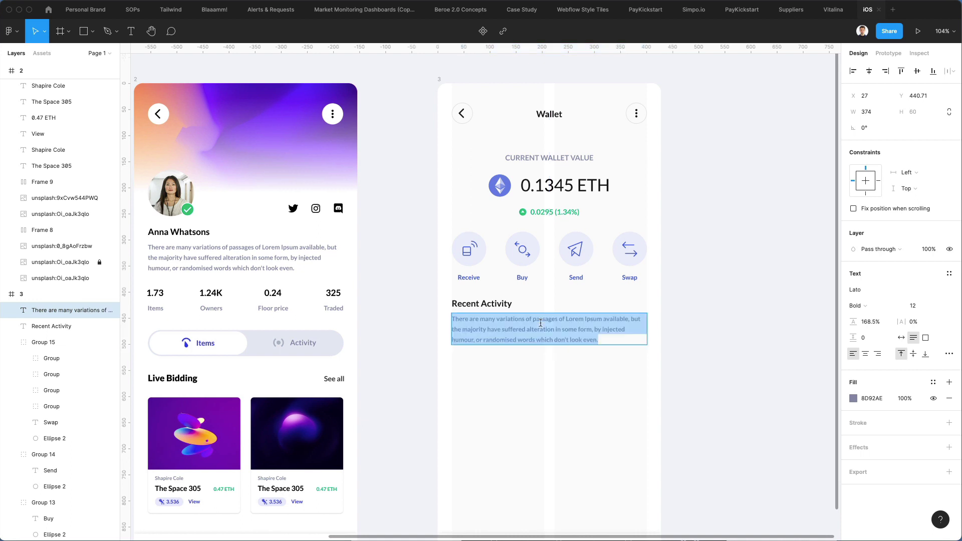
text(0.0000263ETH)
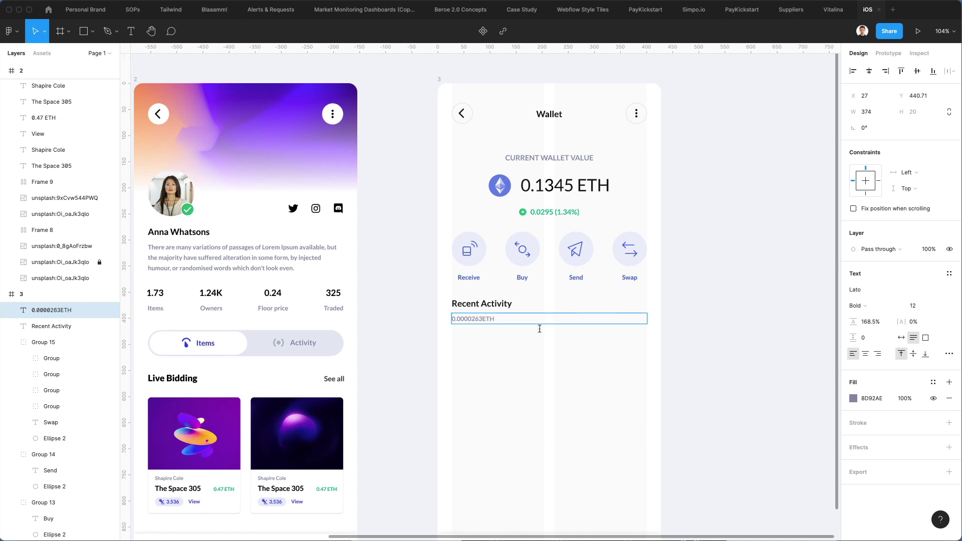
key(Escape)
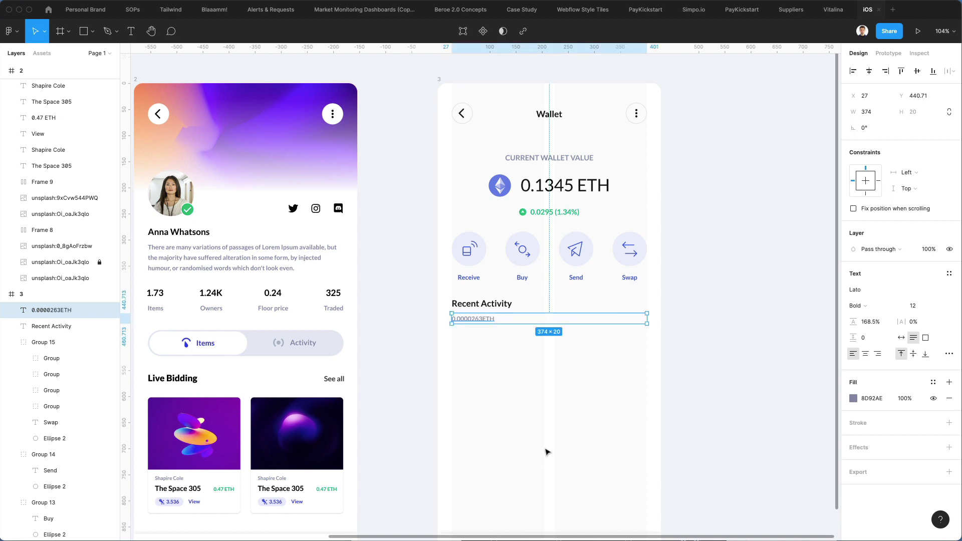
- Make the amount text auto width and move the Receive circle beside it in the row
click(901, 337)
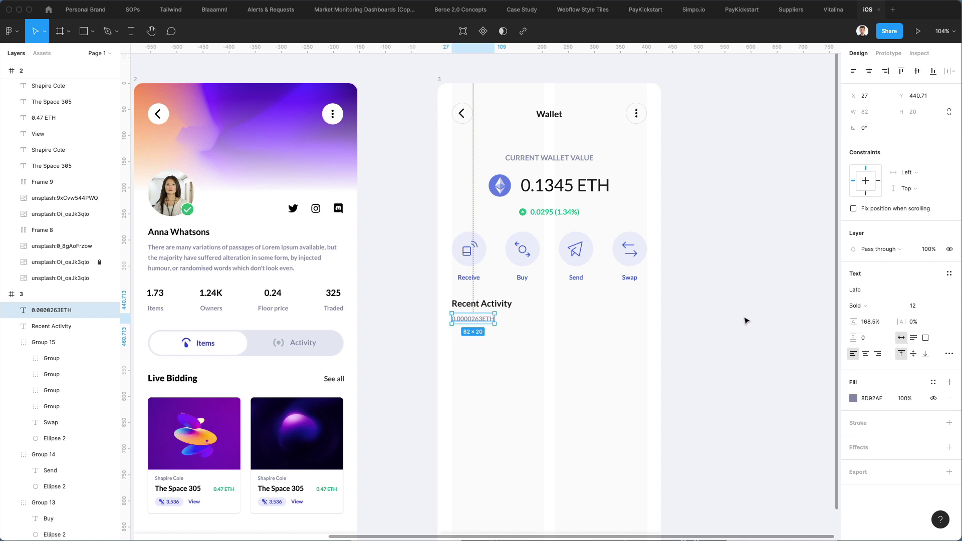
drag(473, 313, 502, 336)
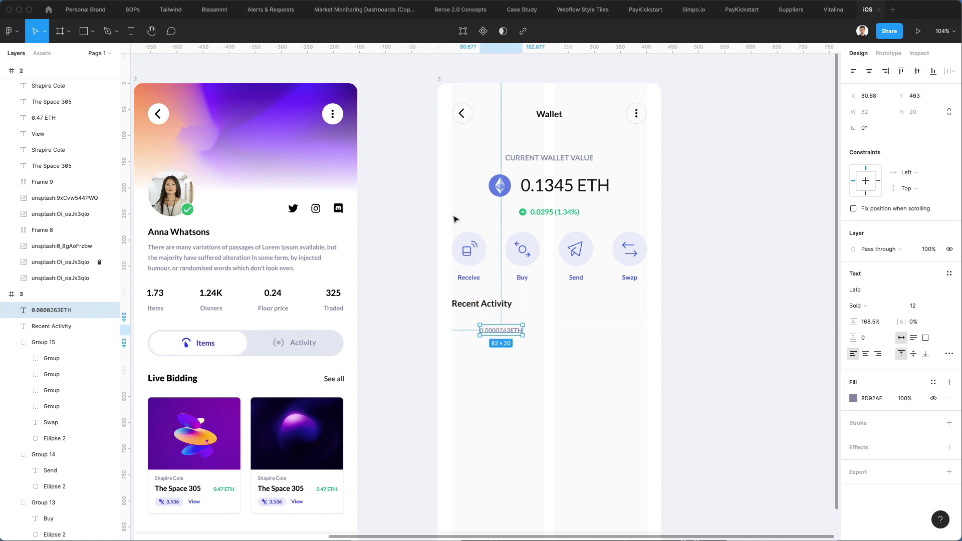
double_click(459, 245)
key(super+x)
key(super+v)
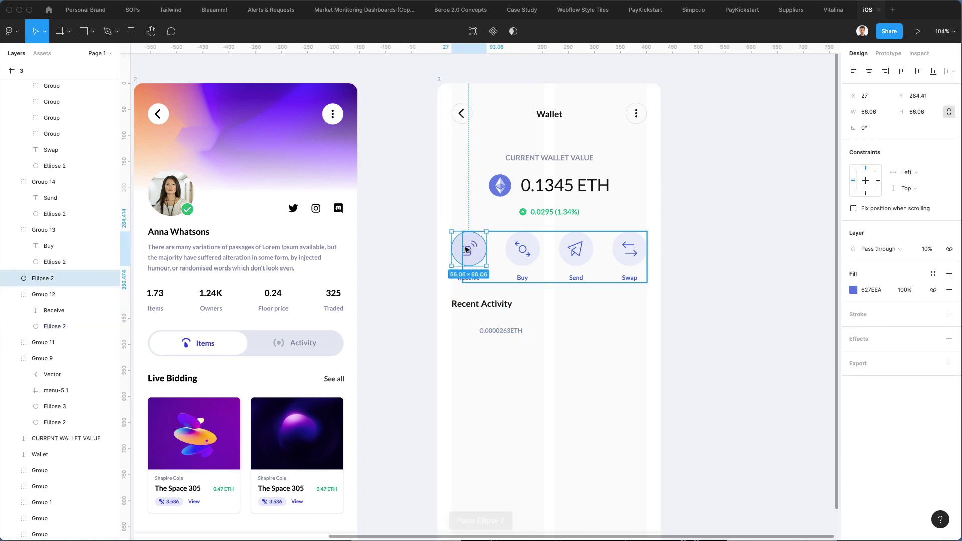
drag(459, 250, 475, 331)
click(466, 333)
- Eyedrop black for the amount text and pale green for the circle
click(502, 334)
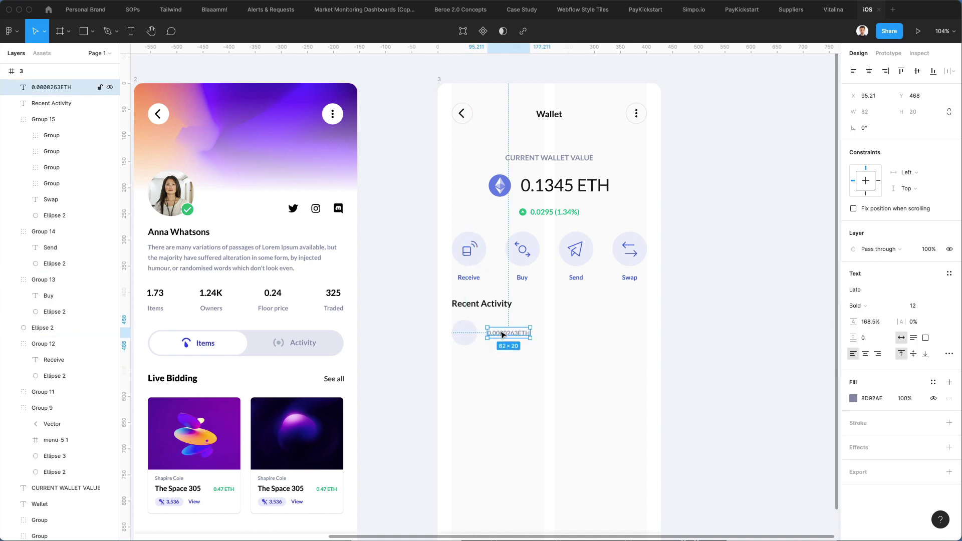
scroll(503, 333, up, 2)
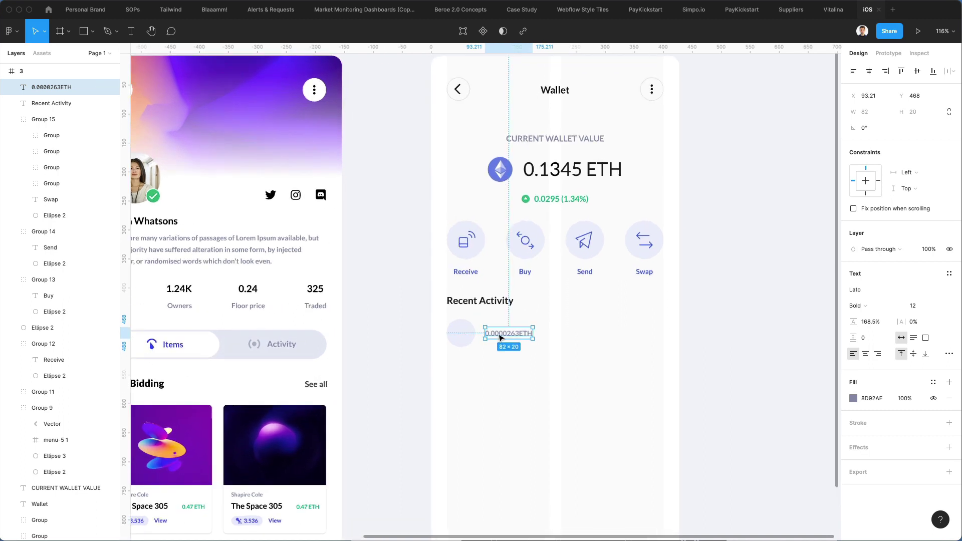
key(i)
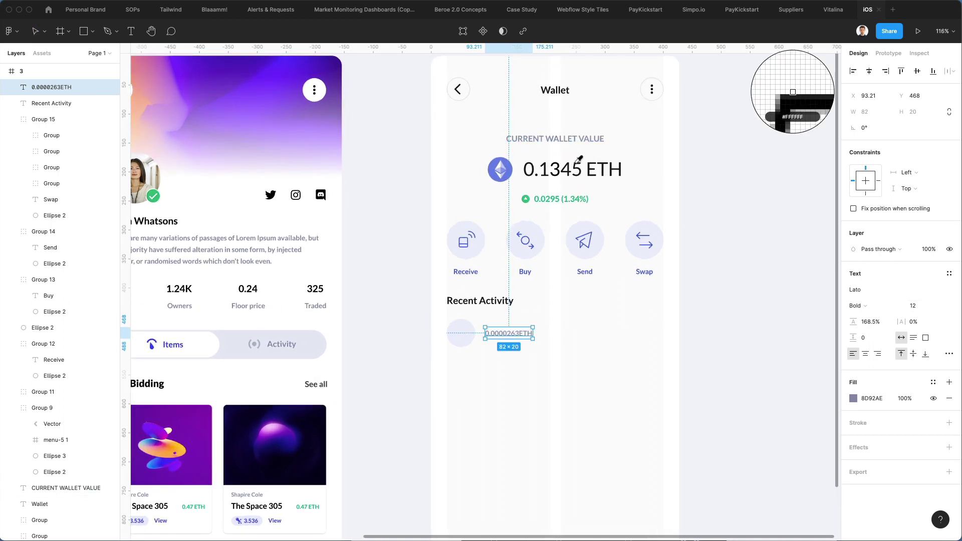
click(578, 161)
click(463, 335)
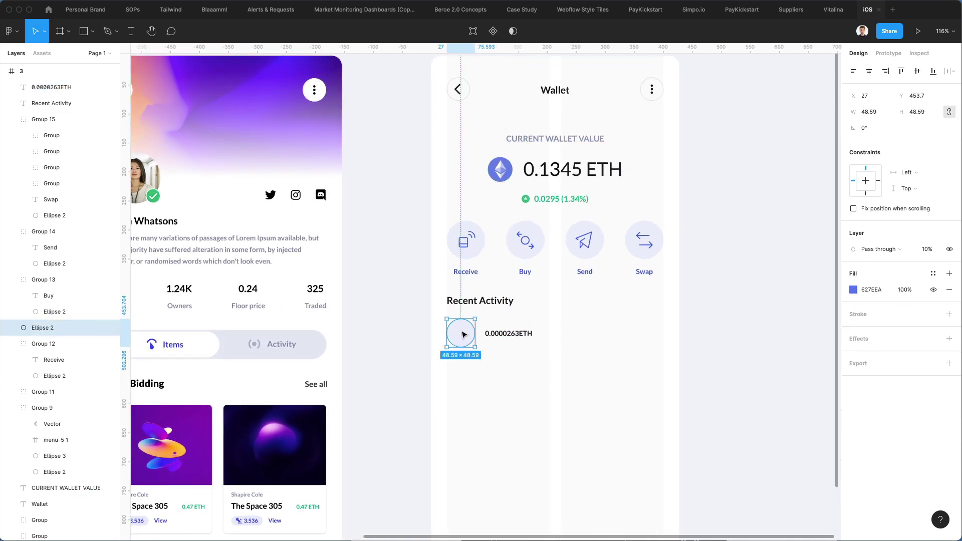
key(i)
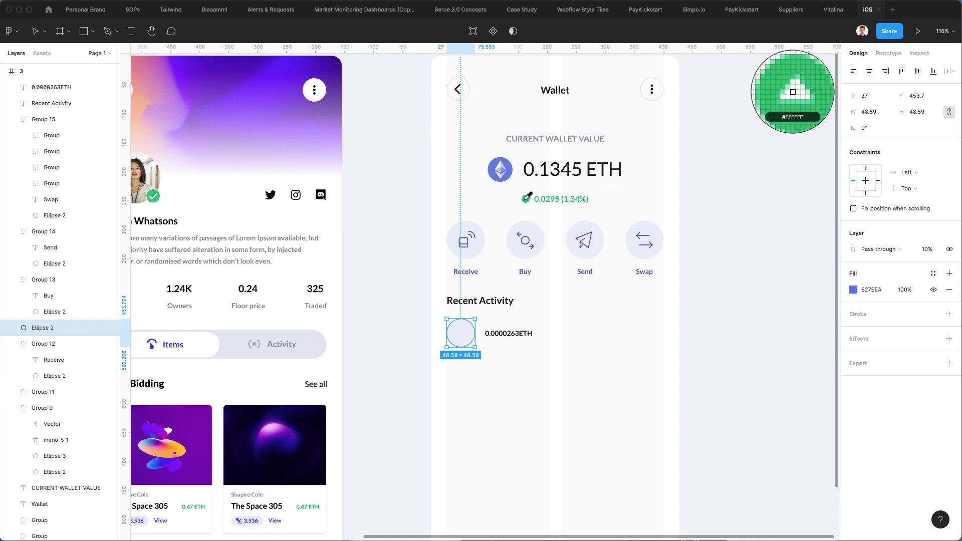
click(526, 202)
click(511, 385)
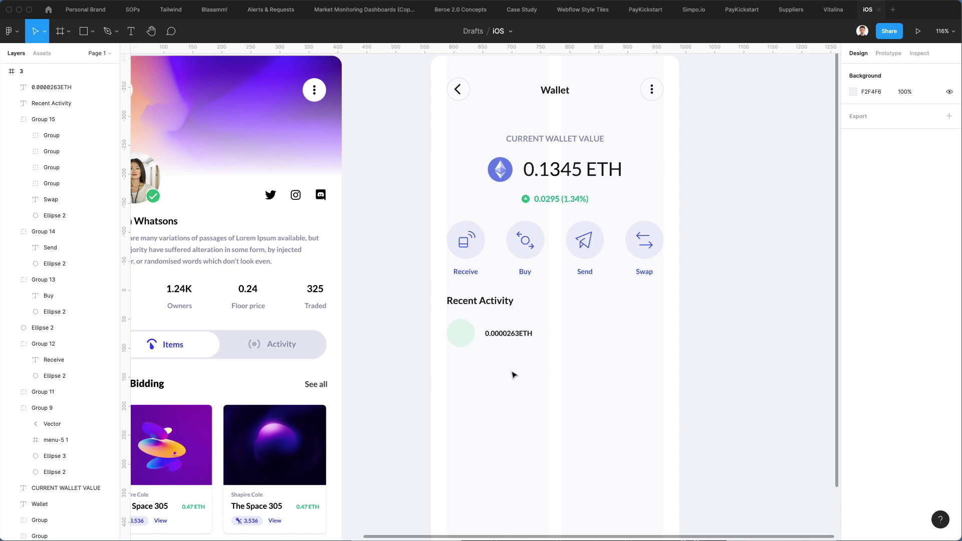
- Draw a 374px light grey E6E6E6 divider line under the activity row
key(l)
drag(446, 358, 663, 358)
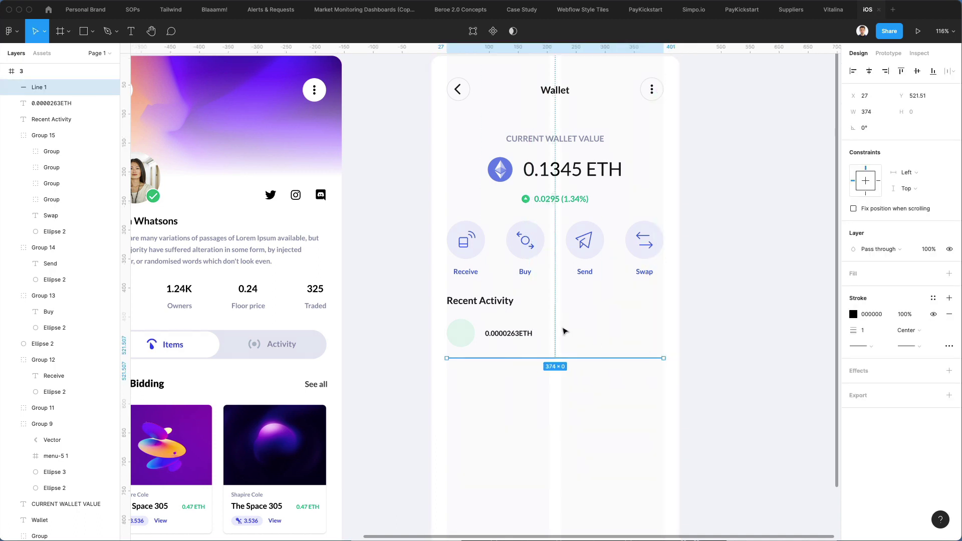
key(Up)
key(Up)
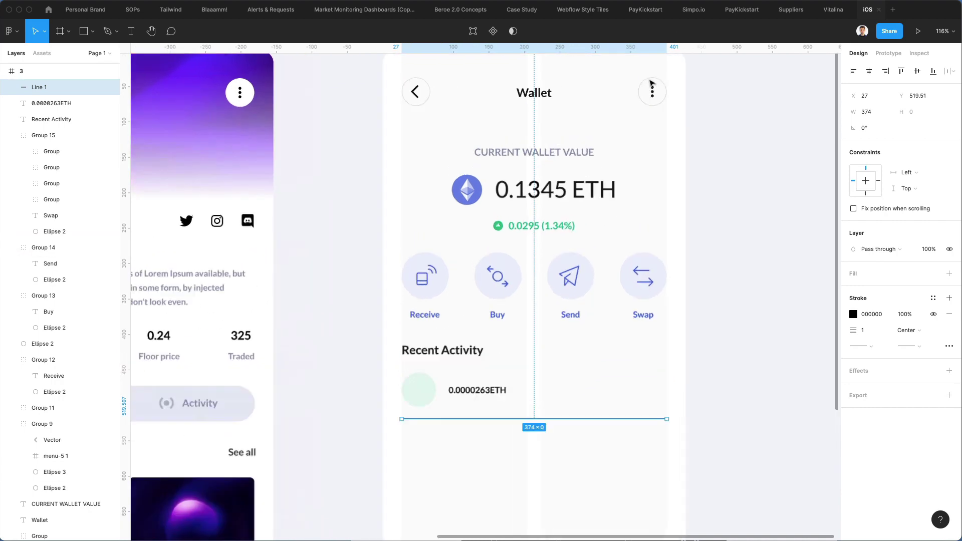
scroll(649, 80, up, 5)
key(i)
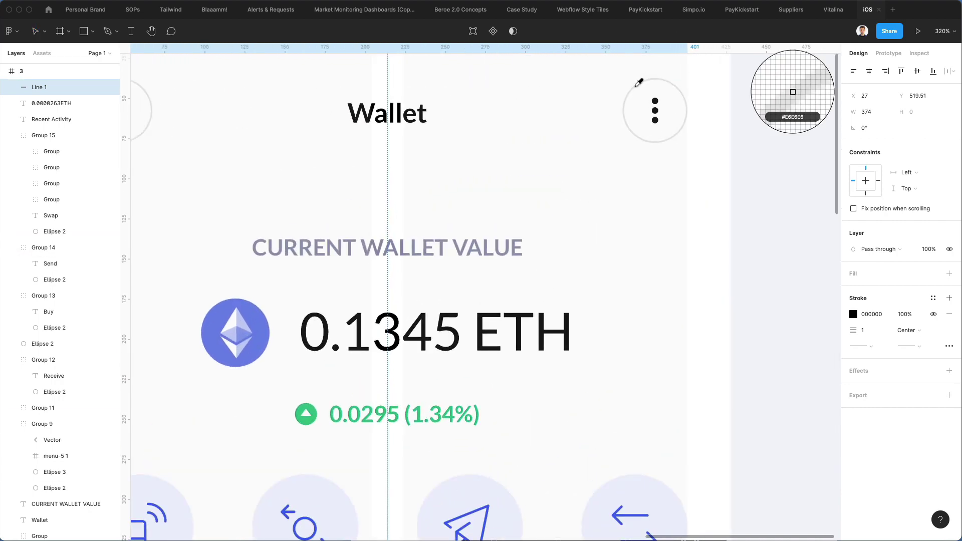
click(634, 86)
scroll(555, 275, down, 3)
scroll(555, 277, down, 5)
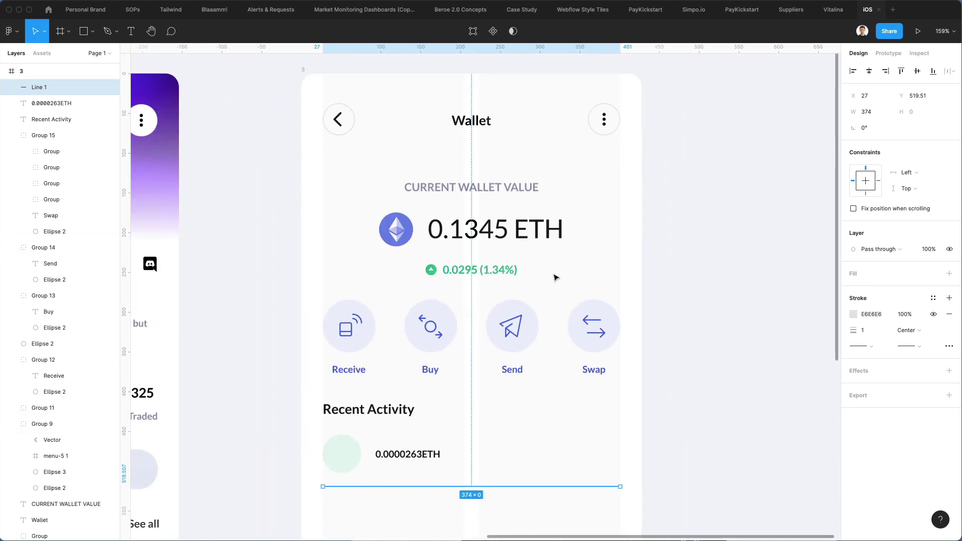
click(564, 344)
scroll(566, 345, down, 1)
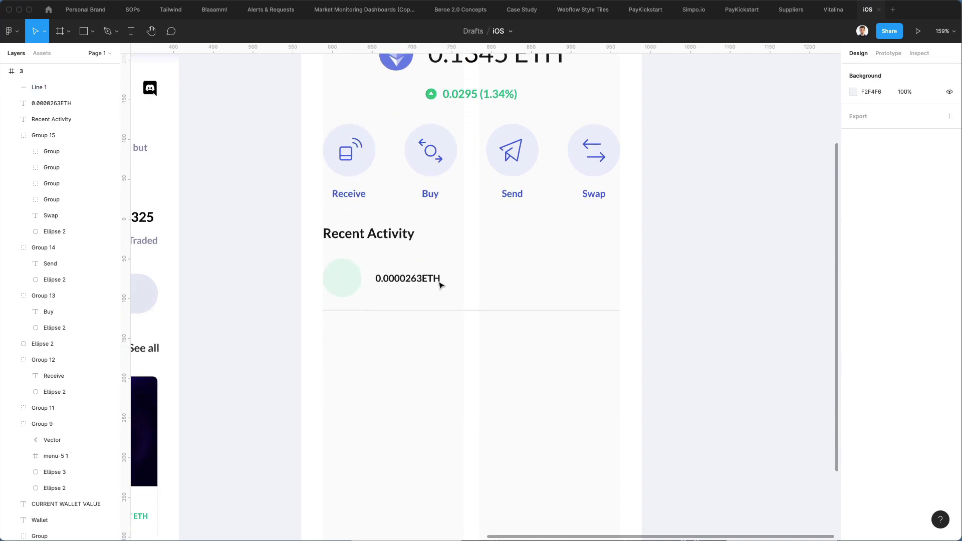
click(439, 279)
- Group the Buy icon's two arrow vectors and paste a copy into the activity circle
key(super+shift+n)
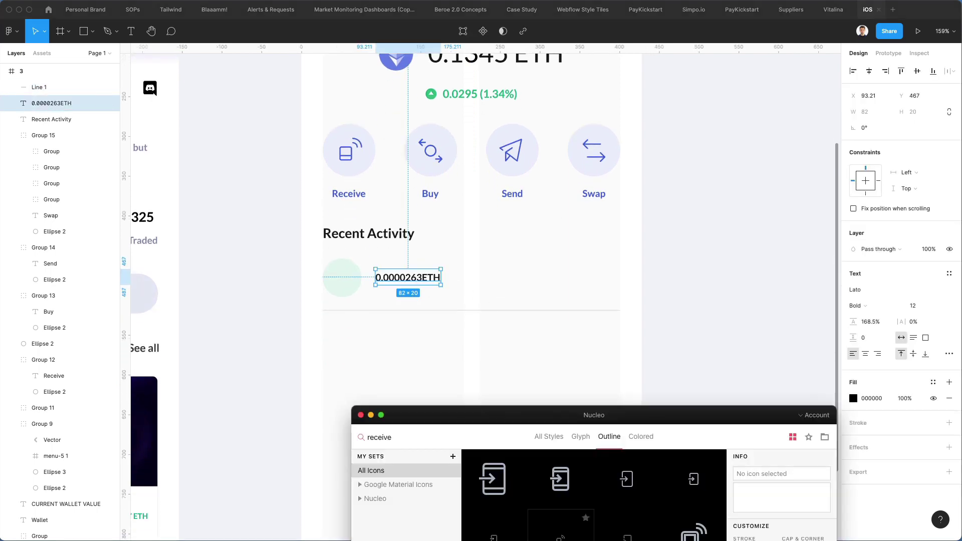
super+click(419, 143)
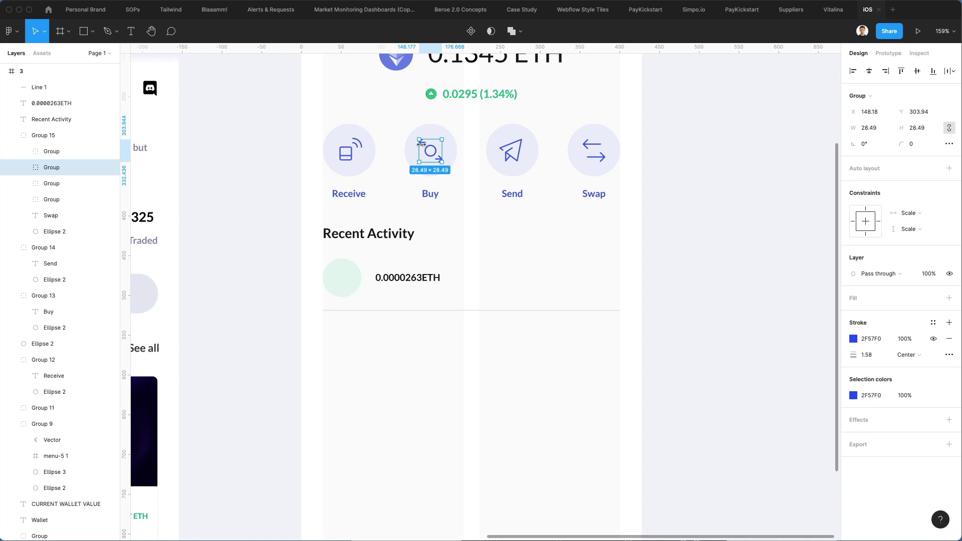
scroll(419, 143, up, 5)
super+click(423, 140)
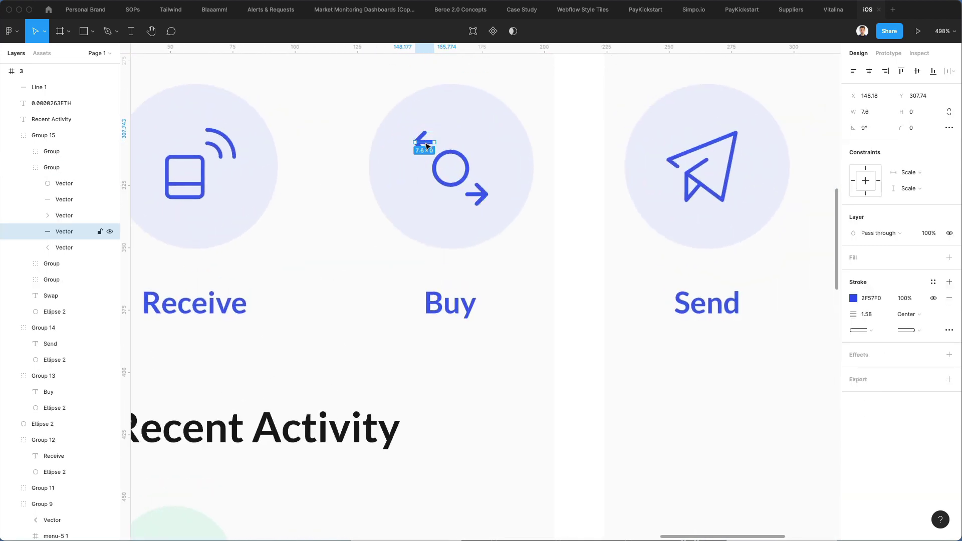
shift+click(422, 139)
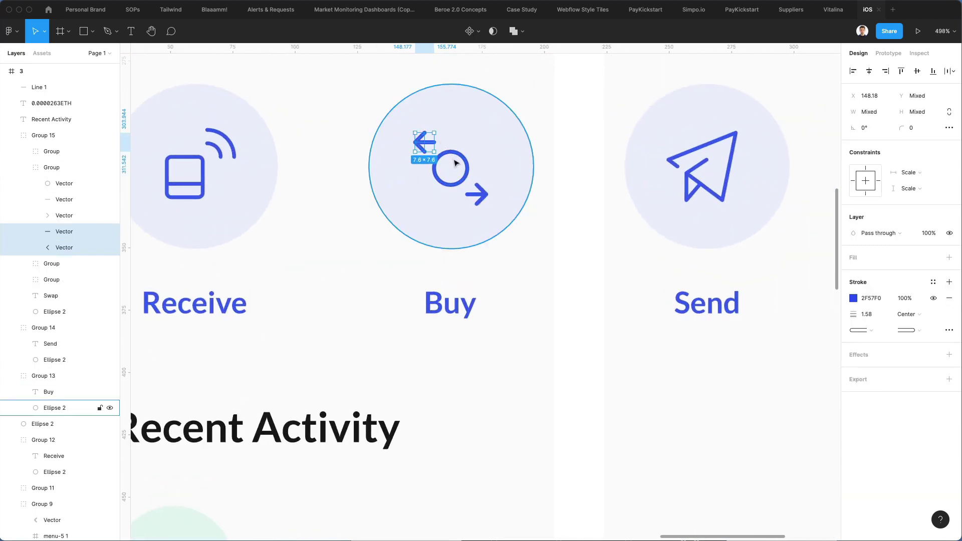
key(super+g)
key(super+c)
scroll(455, 163, down, 3)
scroll(454, 160, down, 6)
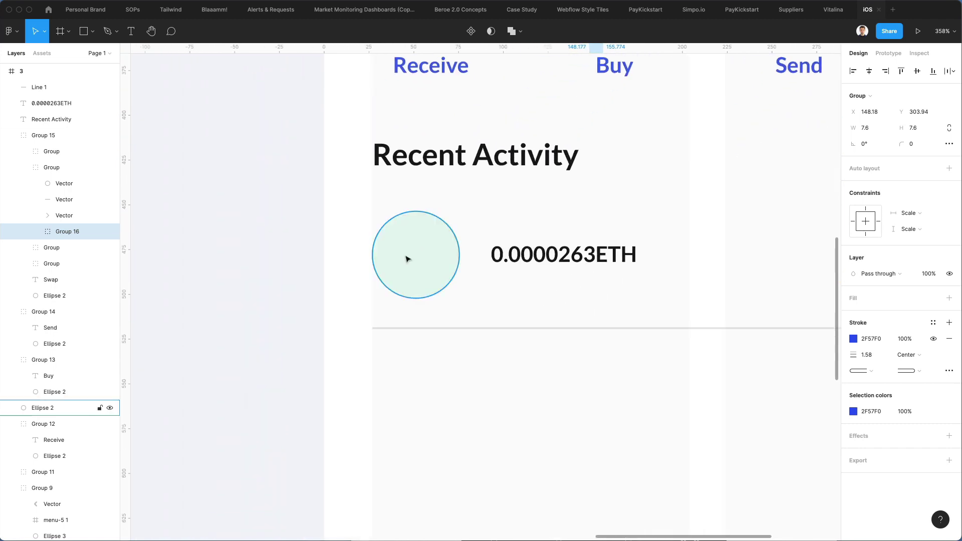
key(super+v)
- Position the arrow in the circle, scale it to about double size, and set stroke 1.5
drag(485, 296, 436, 275)
key(super+z)
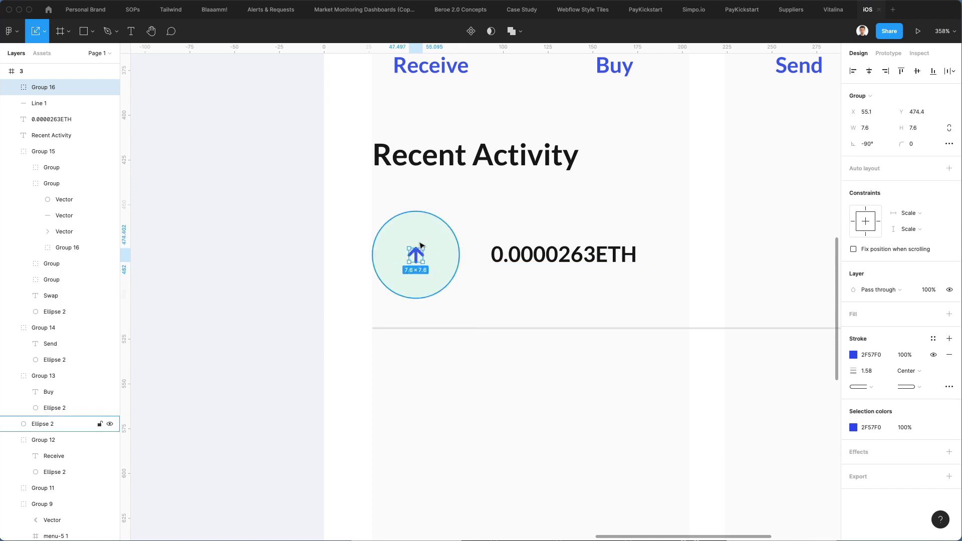
mouse_move(420, 244)
mouse_down()
mouse_move(441, 226)
mouse_move(421, 240)
mouse_up()
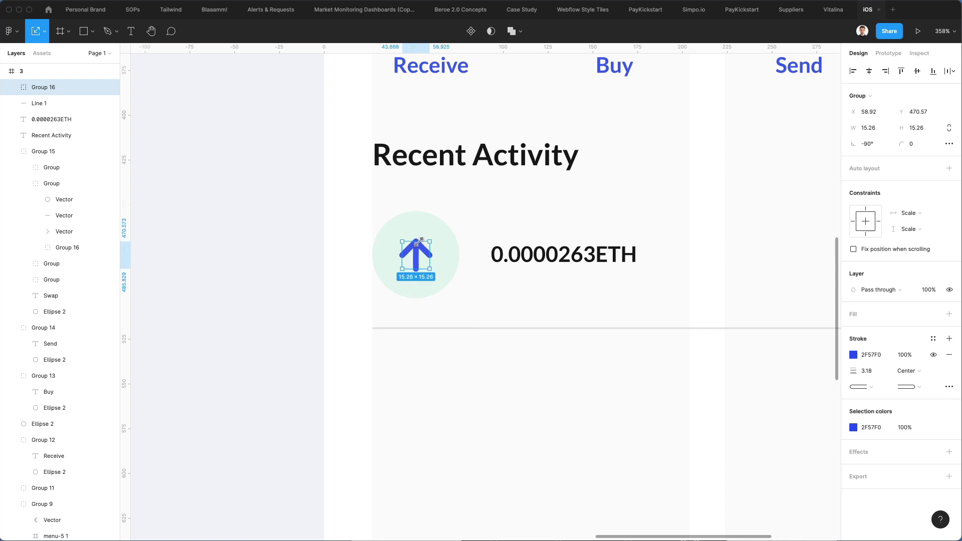
click(876, 372)
text(1.5)
key(Return)
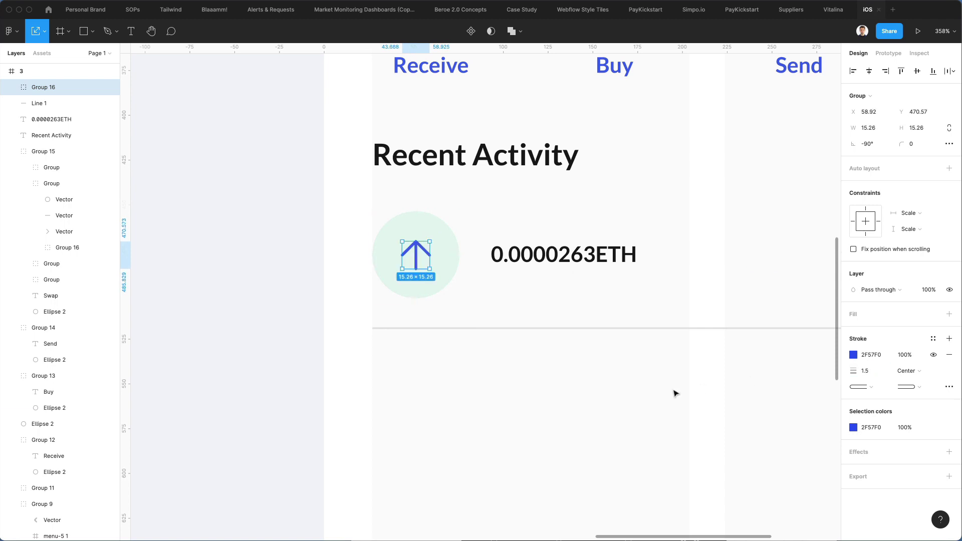
click(639, 397)
- Colour the arrow stroke green 00BD79 to match the existing green arrow
click(408, 249)
key(i)
click(440, 243)
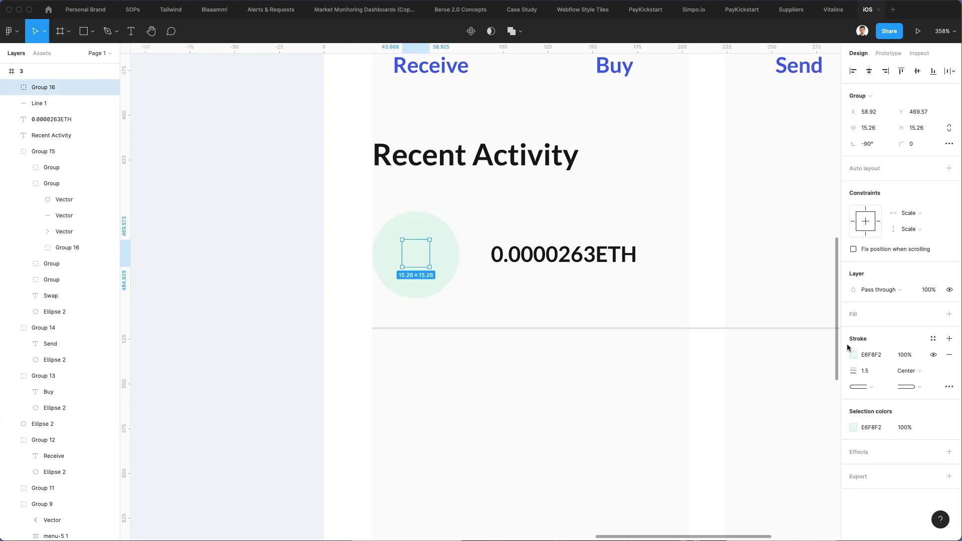
click(853, 355)
drag(805, 288, 831, 312)
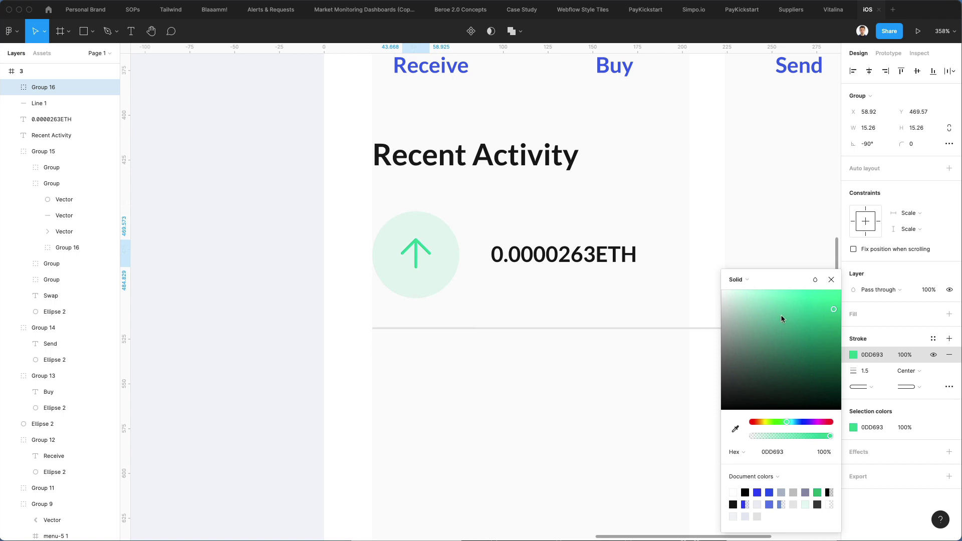
scroll(339, 363, down, 3)
scroll(339, 363, down, 1)
key(i)
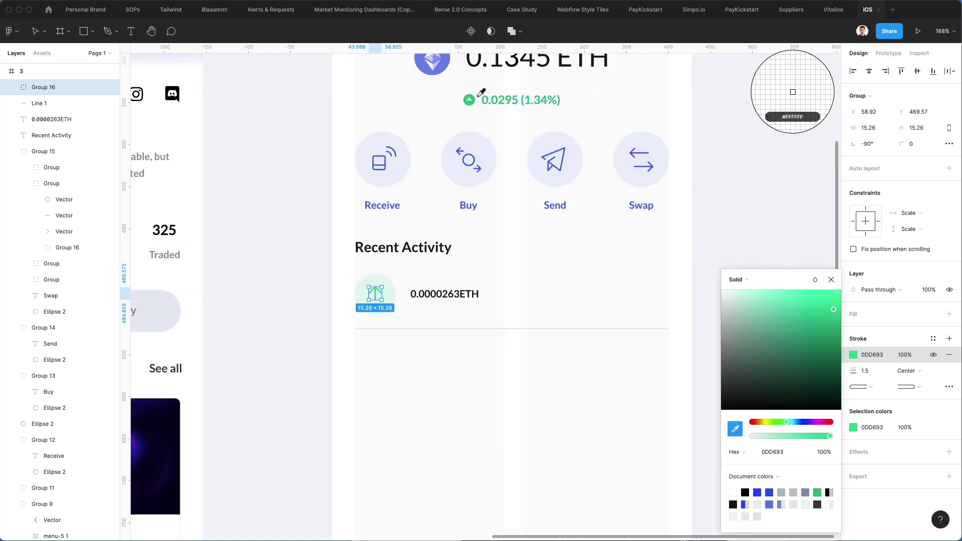
click(471, 98)
click(467, 325)
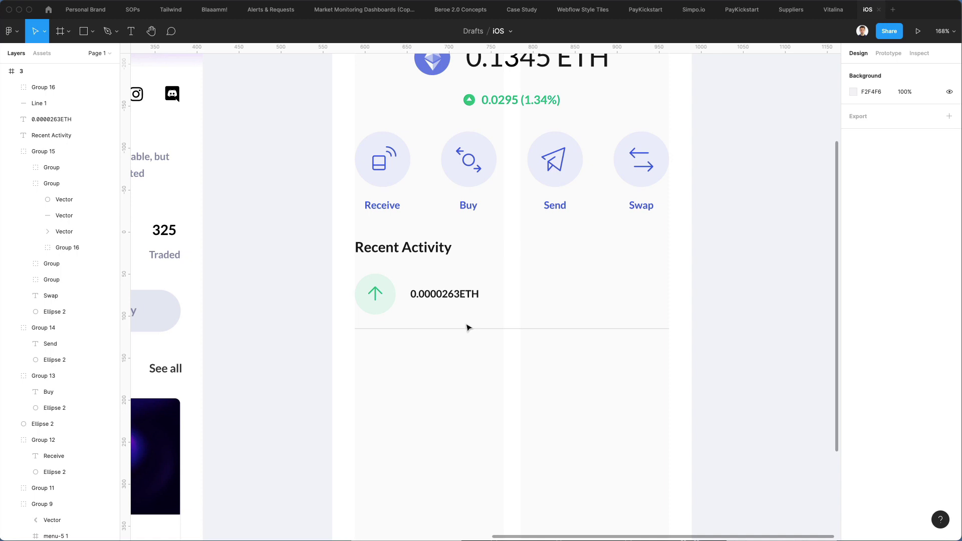
- Nudge the green arrow down one pixel inside the circle
click(382, 299)
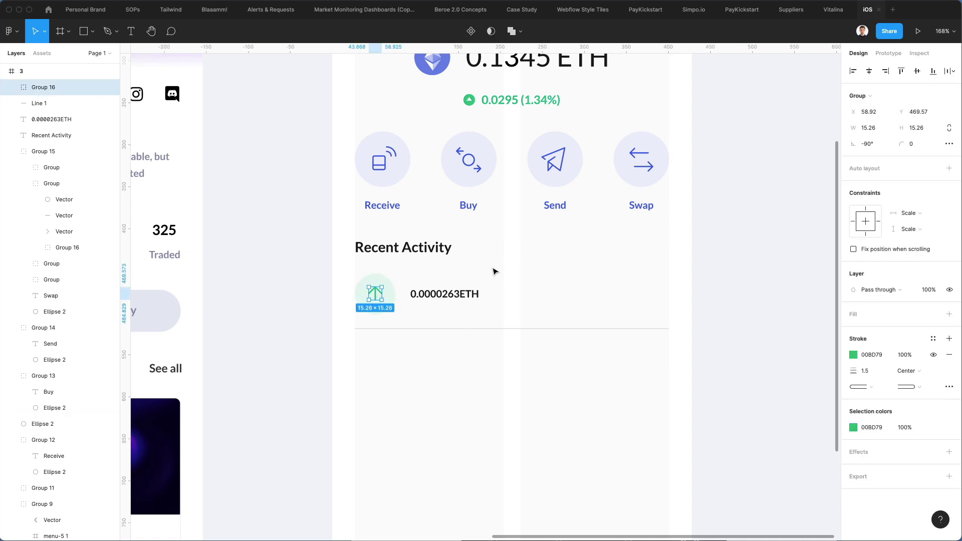
key(Down)
click(519, 269)
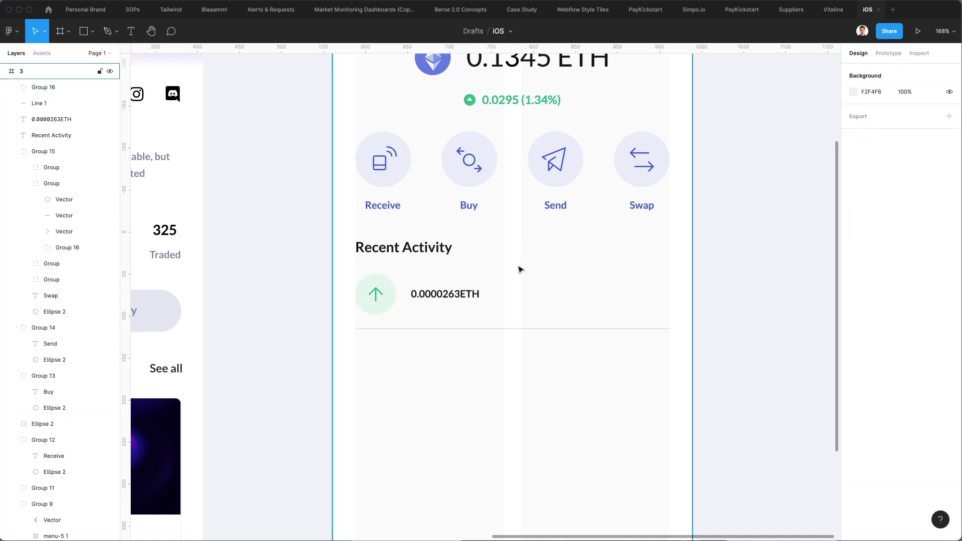
scroll(518, 269, down, 3)
scroll(519, 268, down, 2)
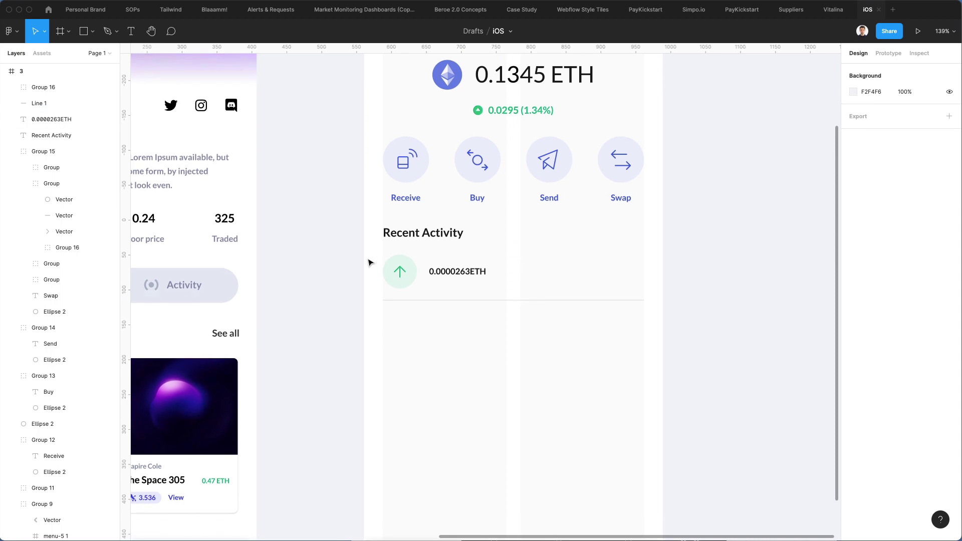
- Set the 0.0000263ETH amount text to 15 pt Regular weight
click(464, 275)
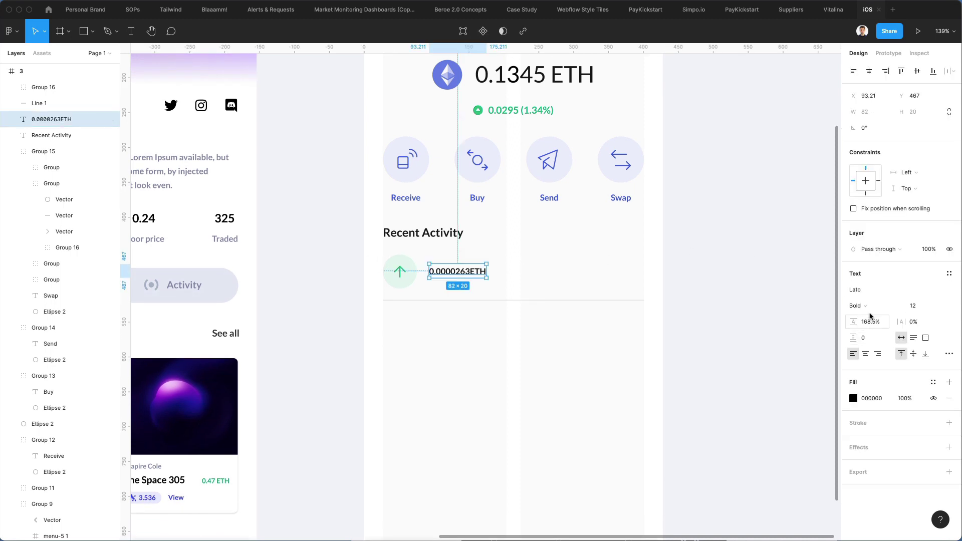
click(922, 309)
key(Up)
key(Up)
key(Up)
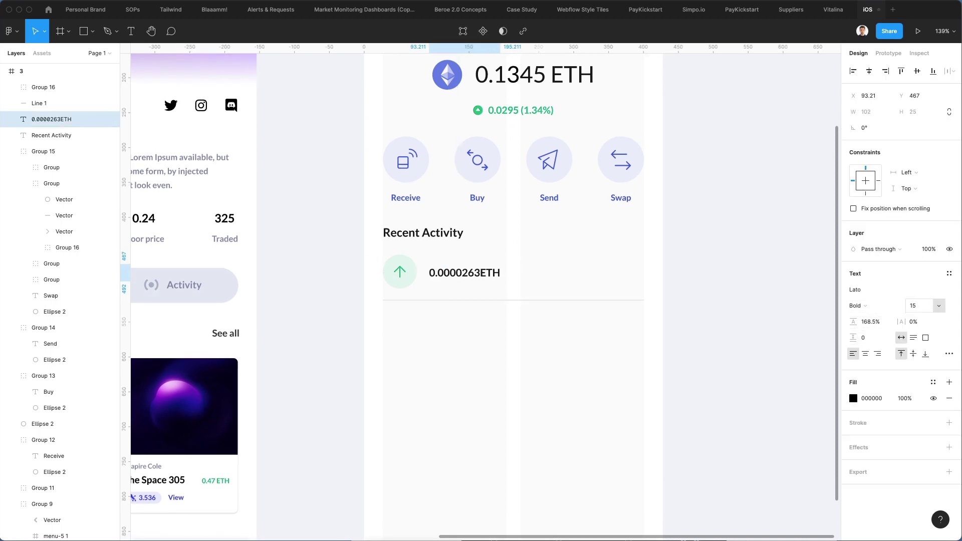
key(Return)
click(855, 306)
key(Escape)
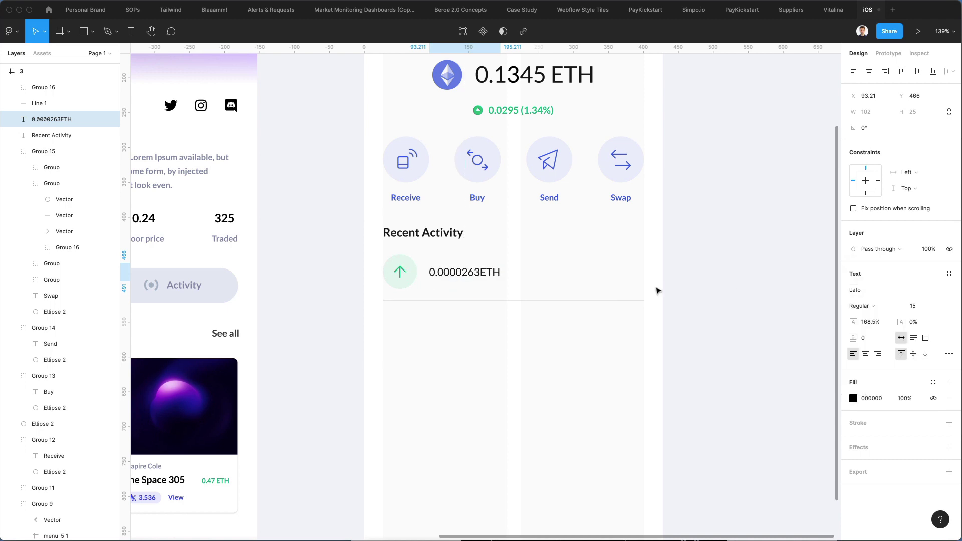
click(581, 337)
- Group the activity row and duplicate it into four rows spaced 15 apart
drag(583, 338, 359, 250)
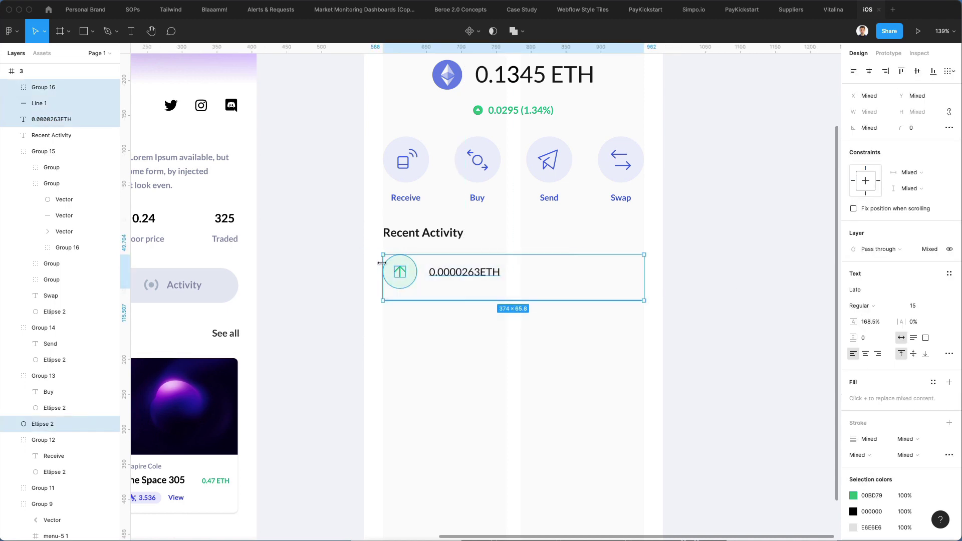
key(super+g)
drag(467, 288, 460, 341)
key(super+d)
key(super+d)
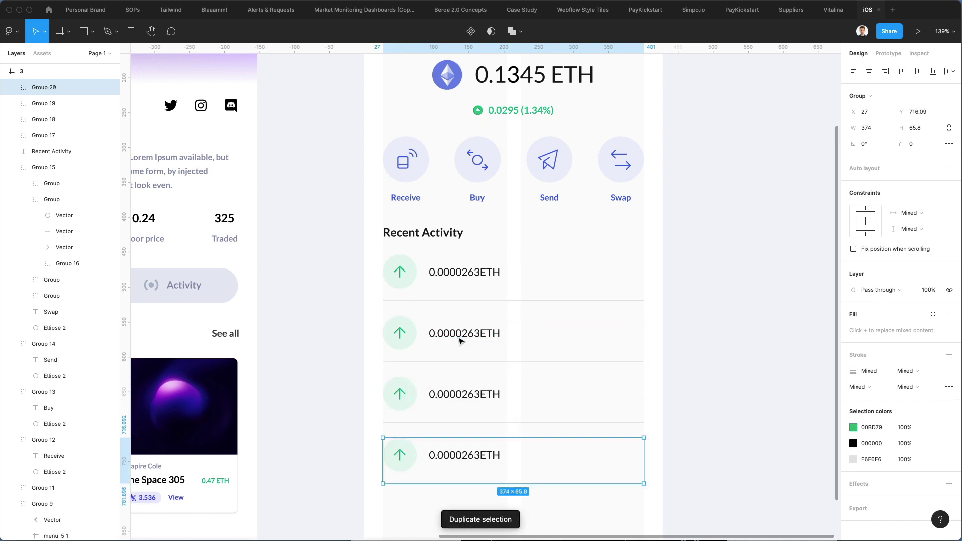
scroll(459, 340, down, 5)
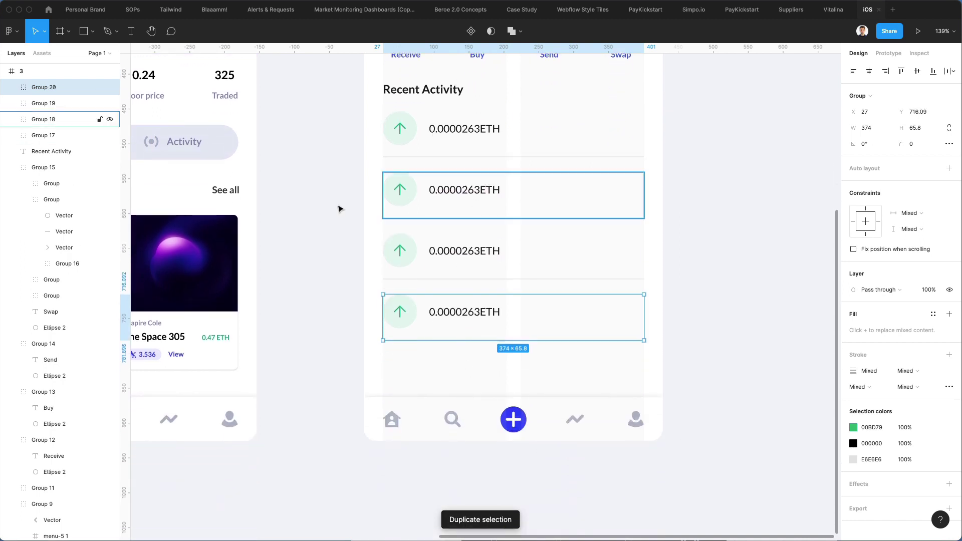
drag(343, 133, 494, 346)
drag(518, 161, 518, 157)
click(699, 161)
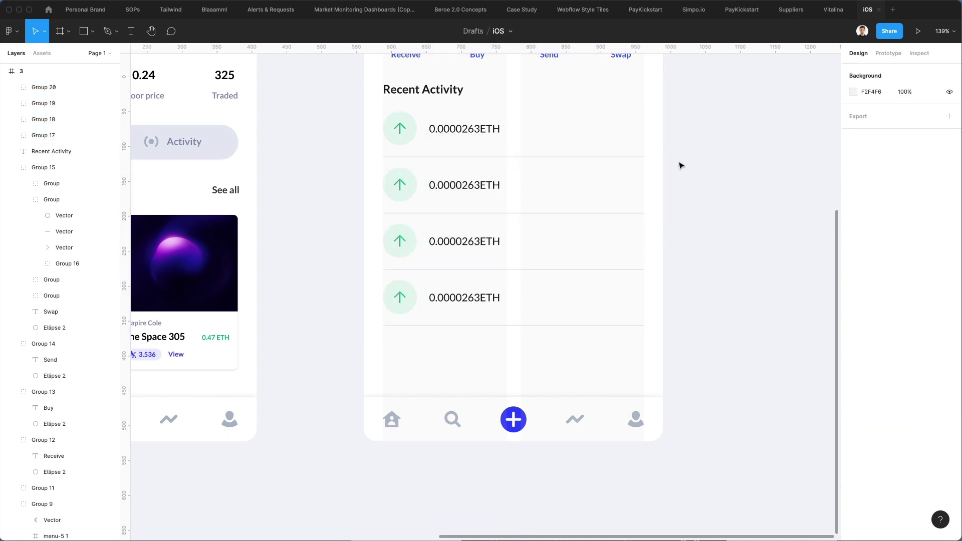
- Rotate the fourth row's arrow to -135° and colour its stroke pink F22D5D
double_click(399, 298)
drag(410, 294, 412, 297)
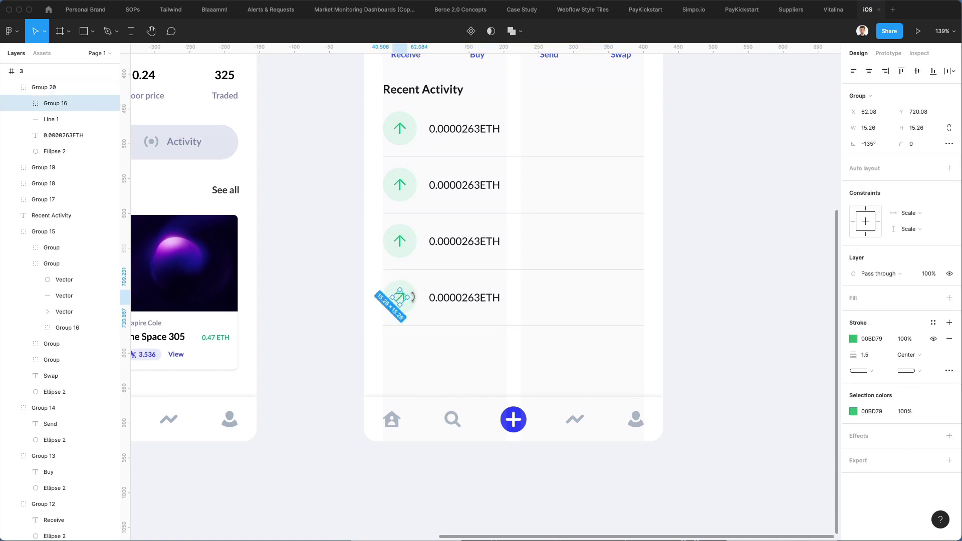
scroll(367, 297, up, 4)
scroll(367, 296, left, 3)
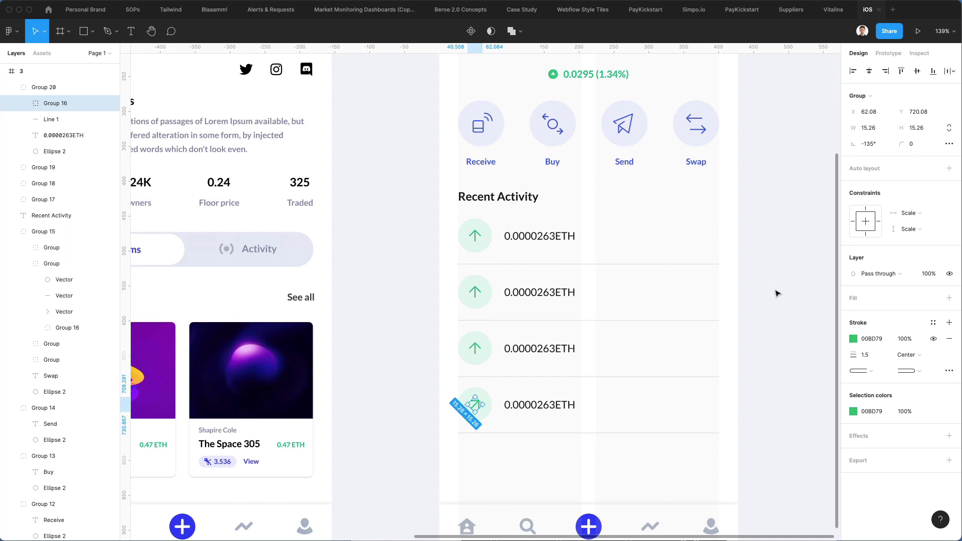
click(852, 339)
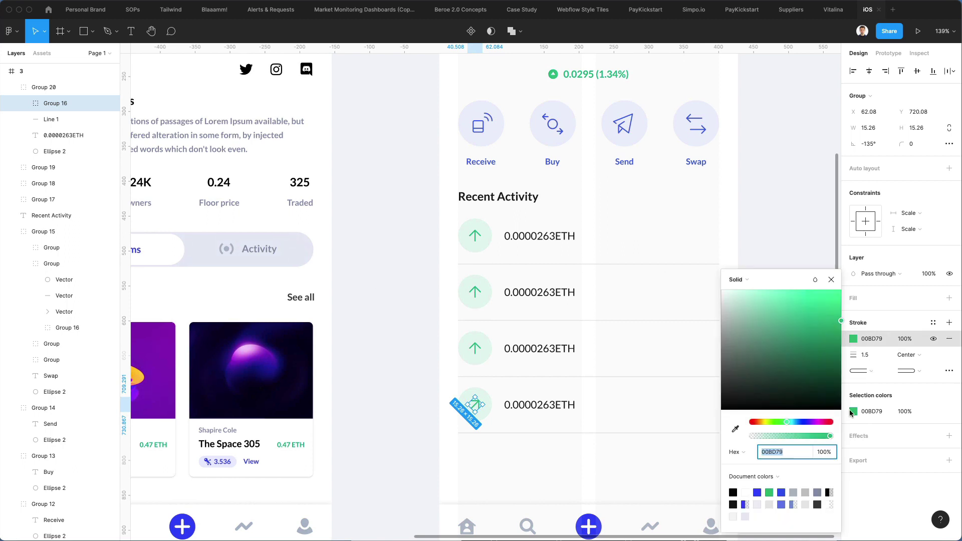
drag(817, 424, 822, 423)
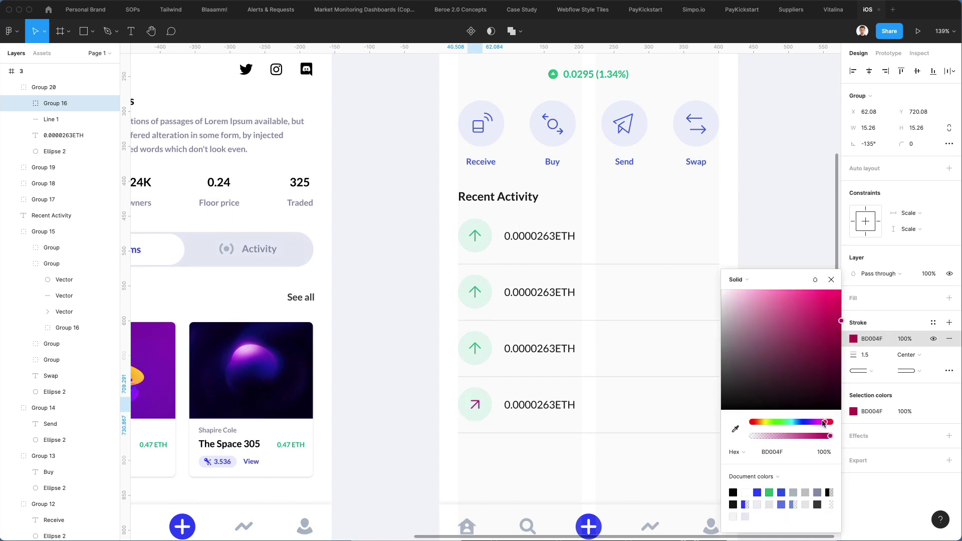
drag(818, 370, 807, 295)
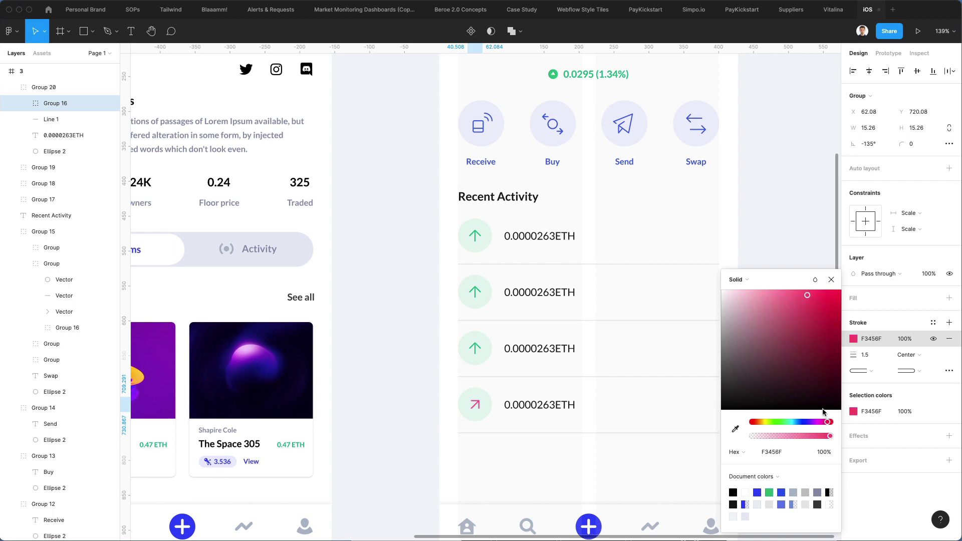
drag(806, 295, 819, 296)
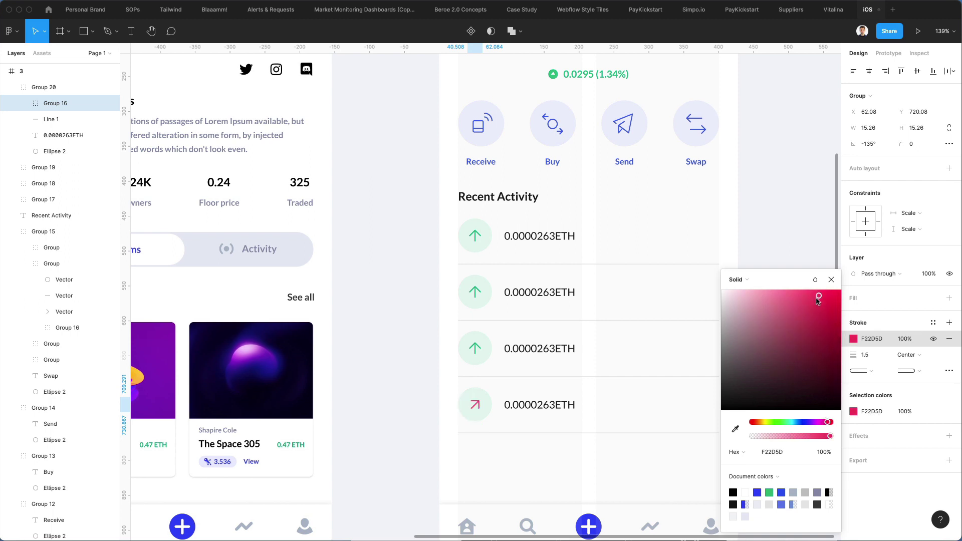
- Paste F22D5D into the fourth row circle's fill to make it pale pink
click(768, 453)
key(ctrl+c)
click(484, 396)
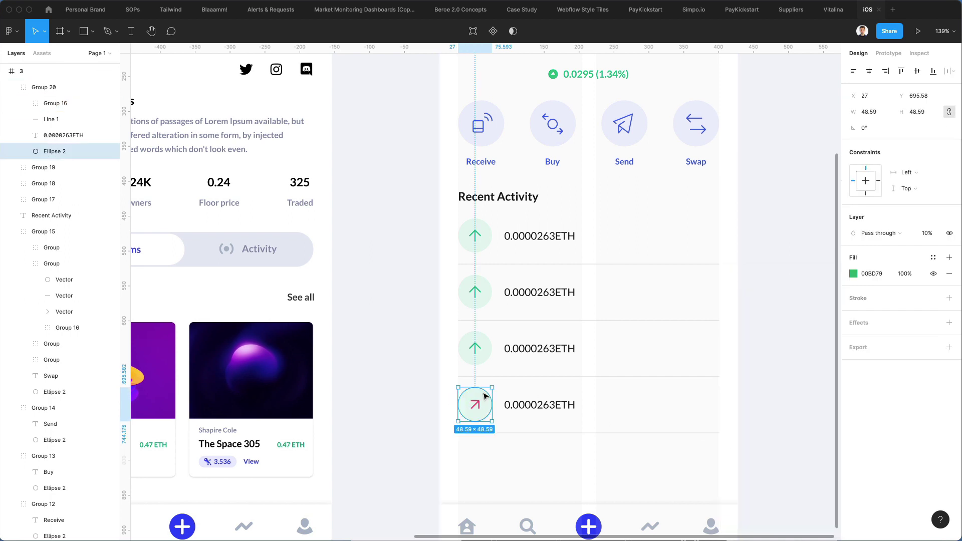
click(870, 274)
key(ctrl+v)
key(Return)
click(637, 407)
scroll(630, 404, right, 1)
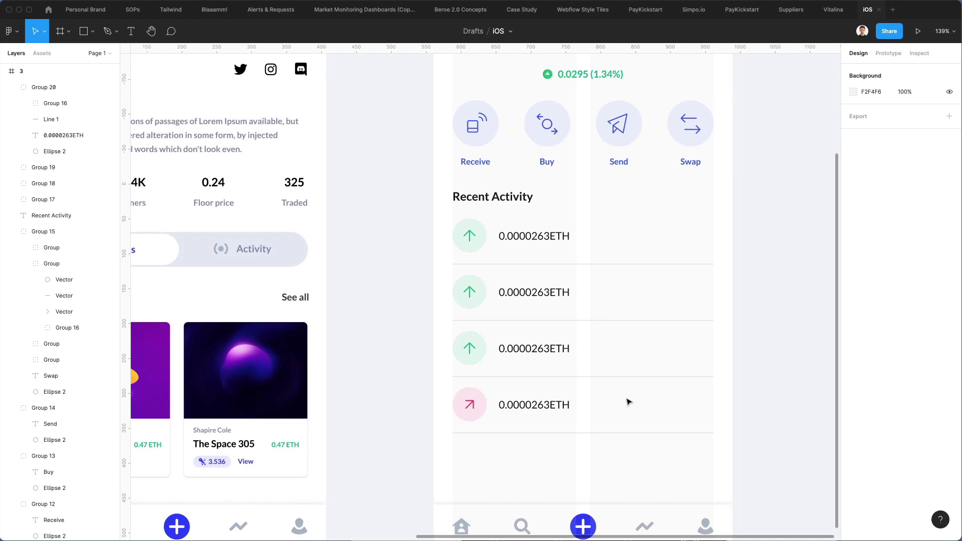
scroll(455, 274, up, 5)
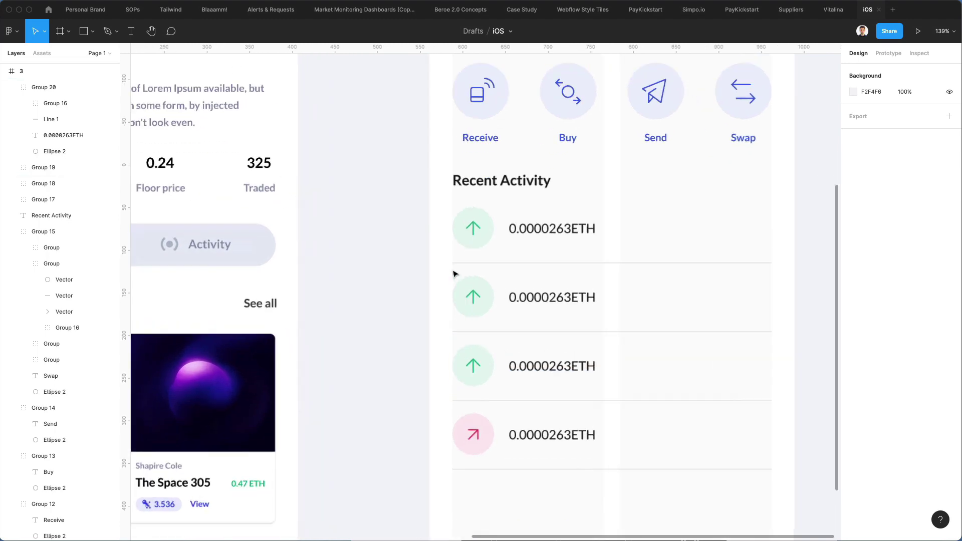
- Delete the arrow from the second activity row and ungroup its layers
click(474, 299)
click(473, 296)
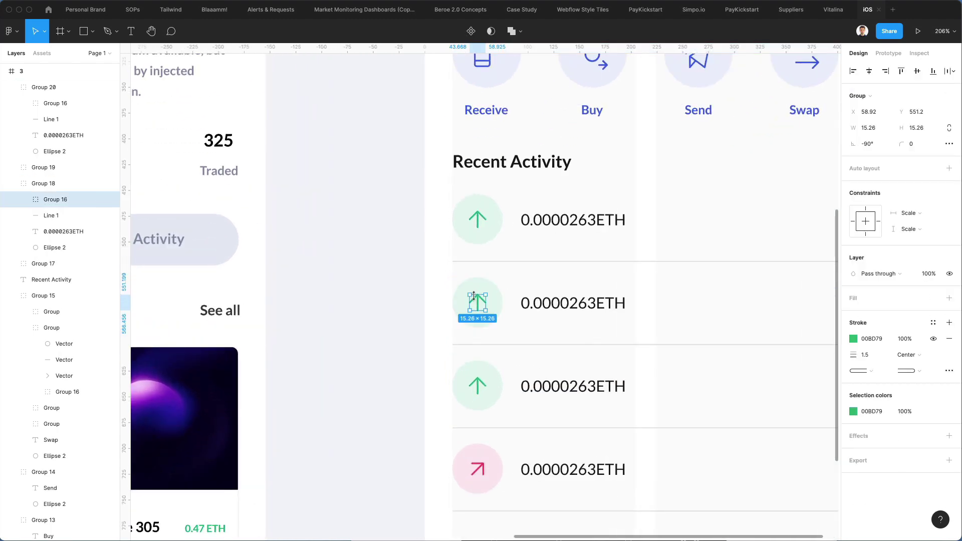
key(Delete)
scroll(474, 300, up, 3)
click(474, 301)
key(super+shift+g)
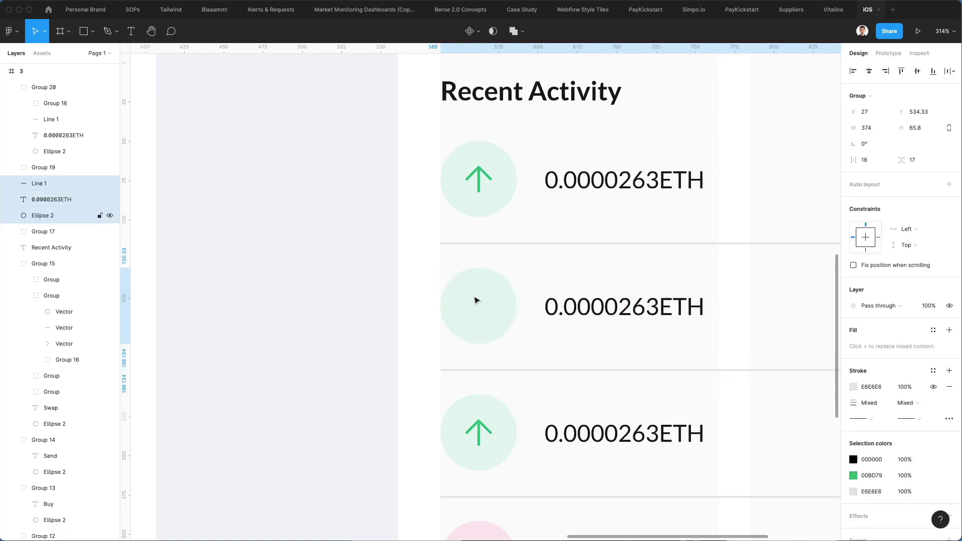
click(396, 276)
- Draw a 48×48 grey C4C4C4 square, delete the green circle, and round corners to 9
key(r)
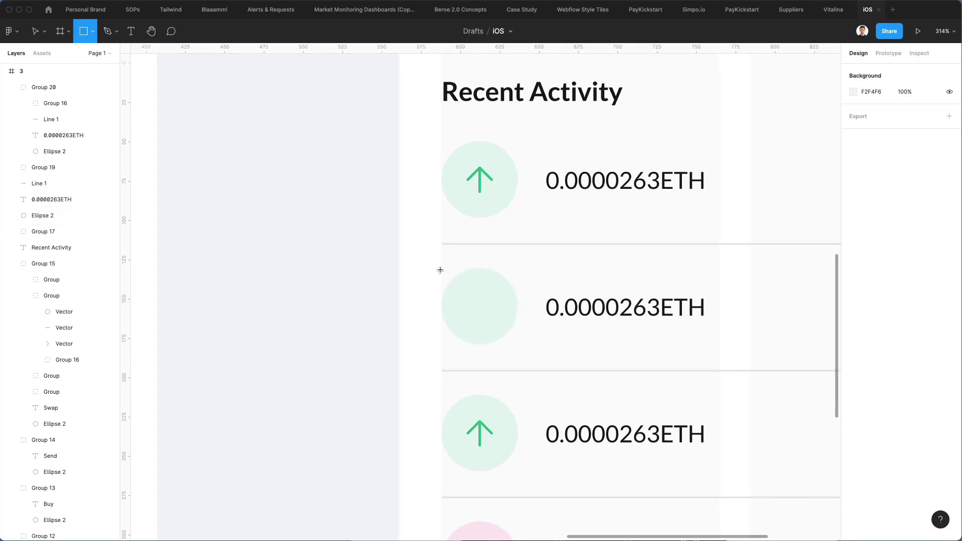
mouse_move(440, 270)
mouse_down()
mouse_move(532, 344)
mouse_move(492, 350)
mouse_move(517, 345)
mouse_move(467, 324)
mouse_move(511, 301)
mouse_up()
click(513, 304)
key(BackSpace)
drag(898, 128, 24, 125)
ctrl+scroll(385, 248, down, 5)
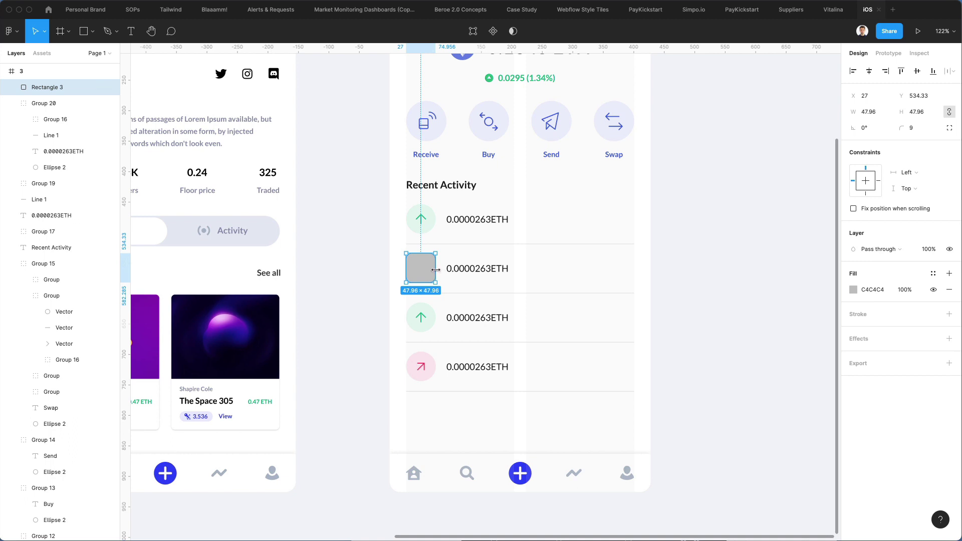
- Launch the Unsplash plugin and search for 'nft' images
click(10, 31)
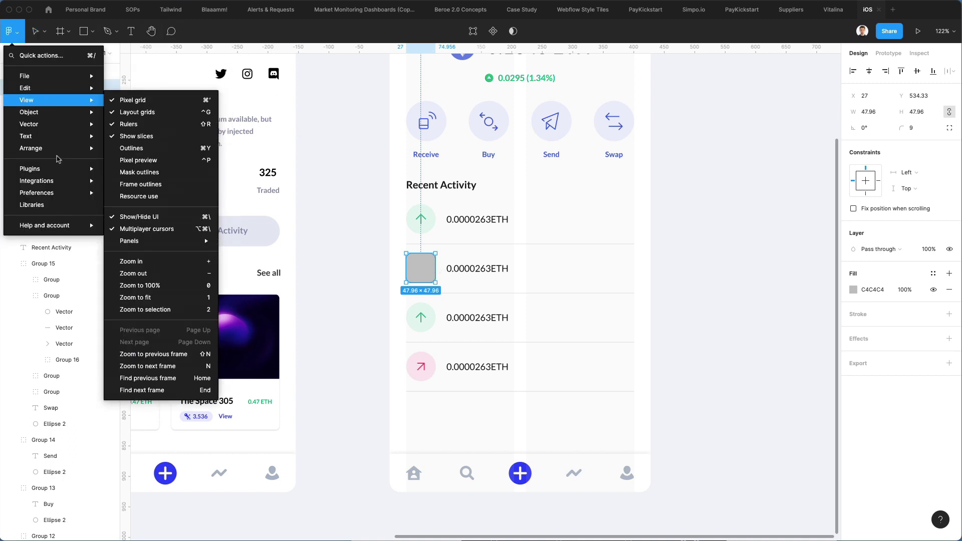
mouse_move(58, 159)
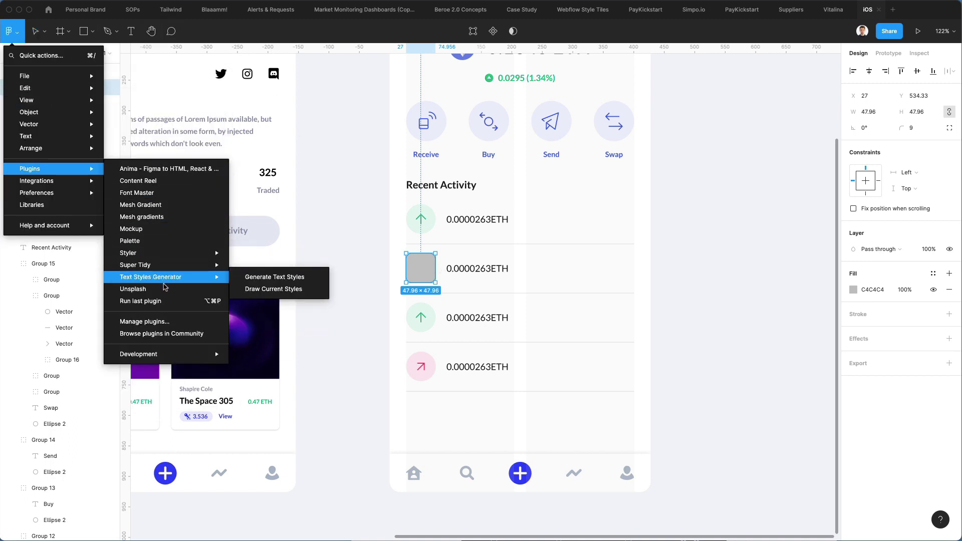
click(163, 286)
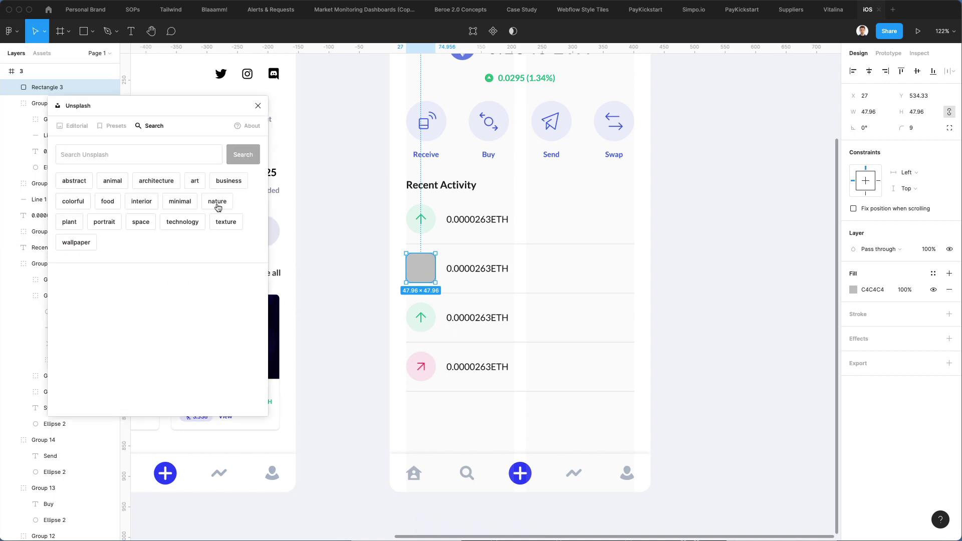
click(153, 158)
text(nft)
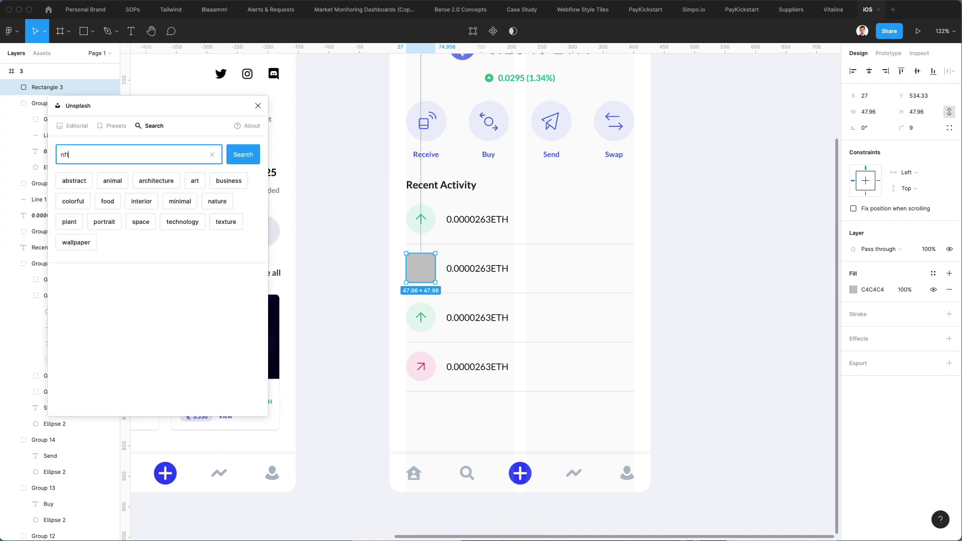
key(Return)
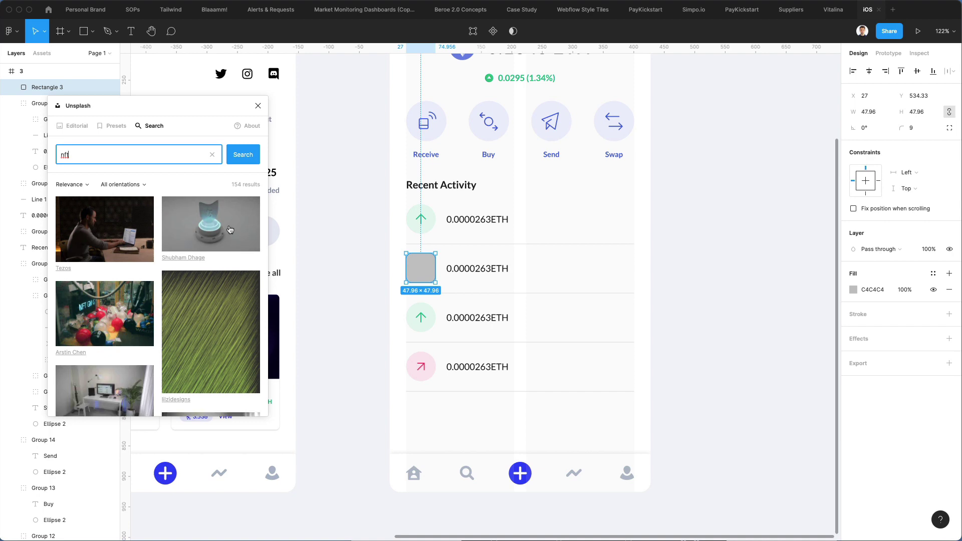
- Fill the square with the purple-blue gradient image from the search results
scroll(230, 230, down, 5)
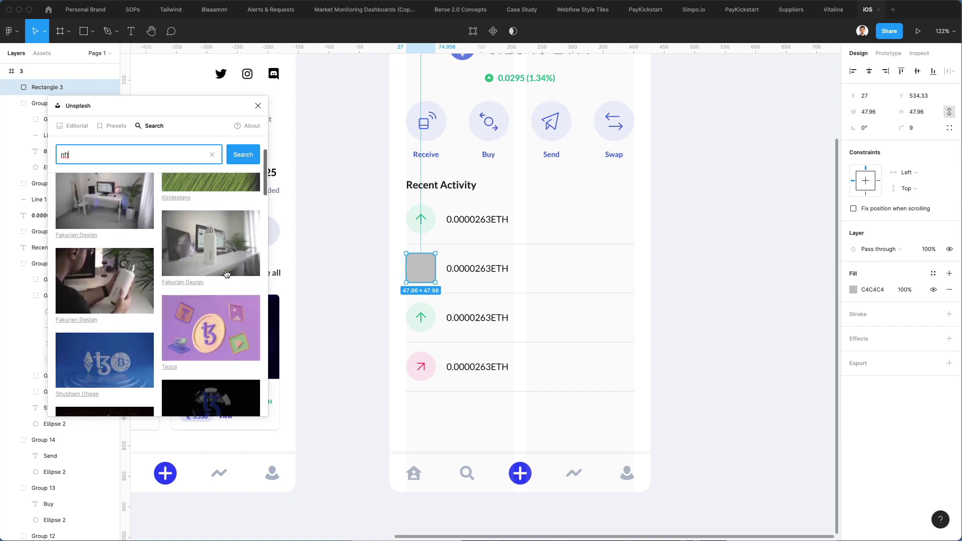
click(208, 324)
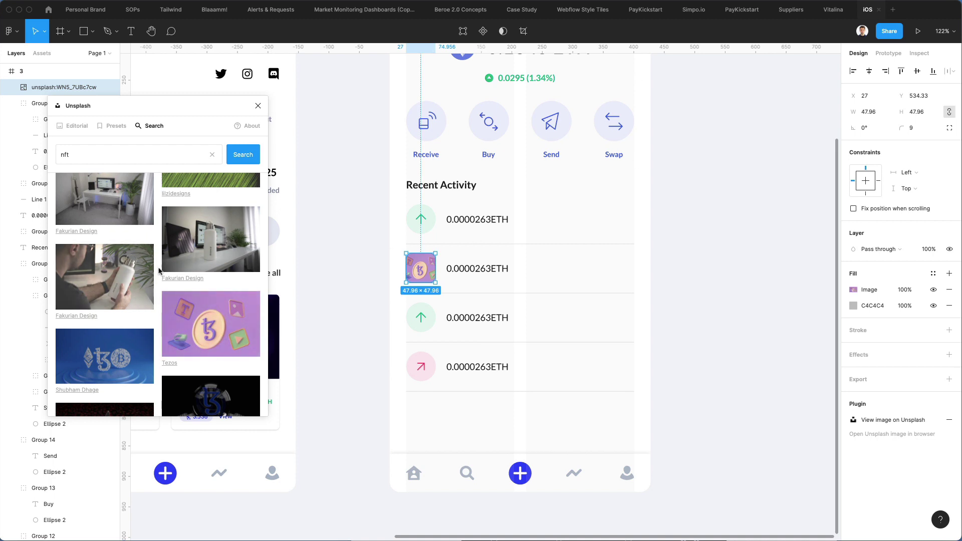
scroll(161, 270, down, 5)
scroll(161, 269, down, 10)
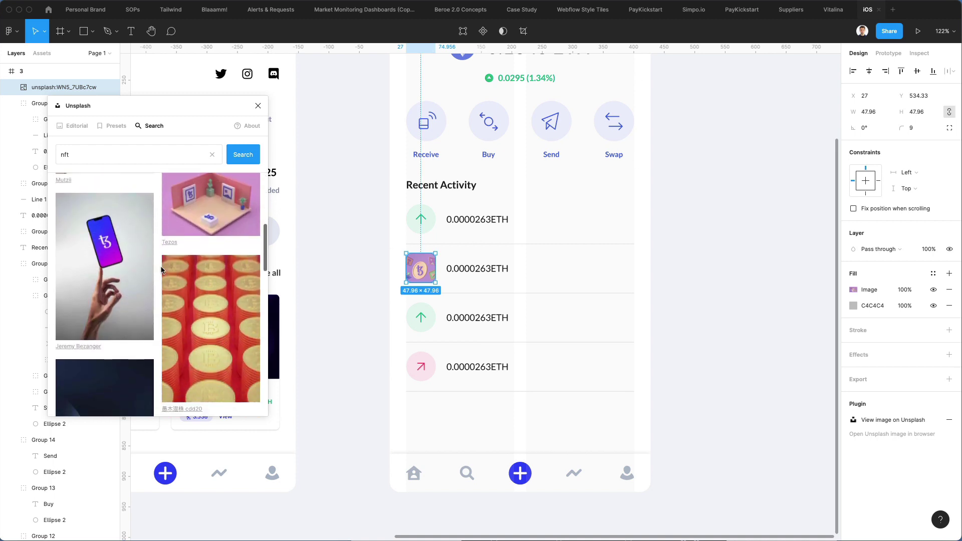
scroll(163, 266, down, 3)
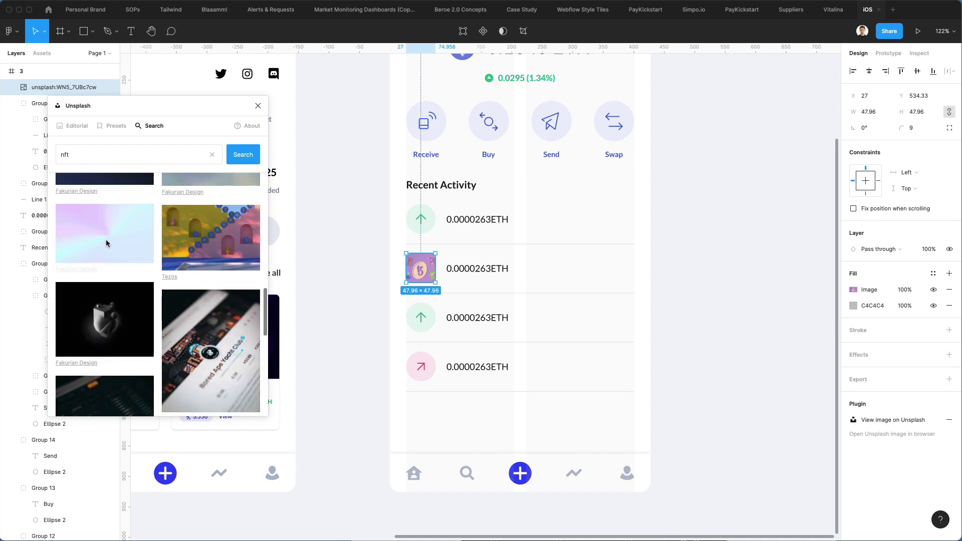
click(107, 239)
click(359, 230)
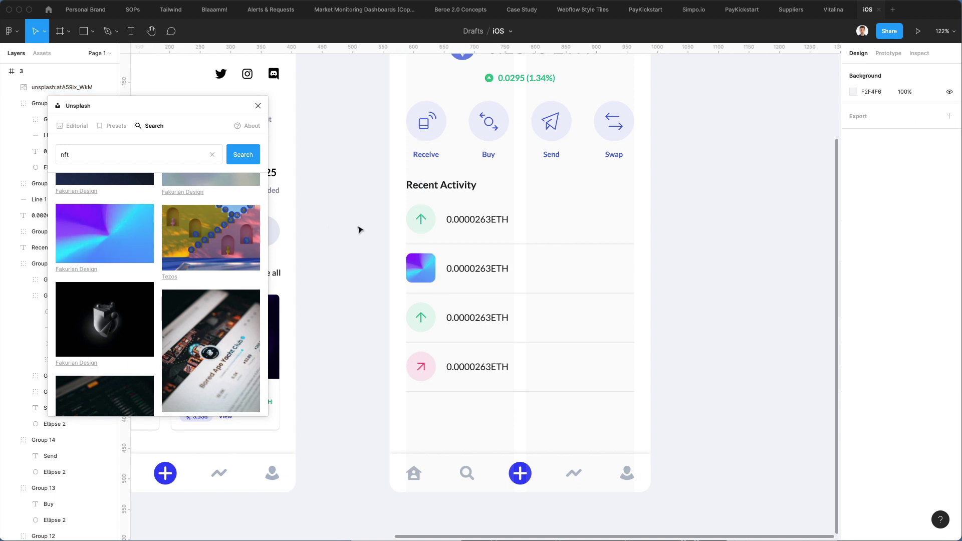
scroll(358, 235, up, 5)
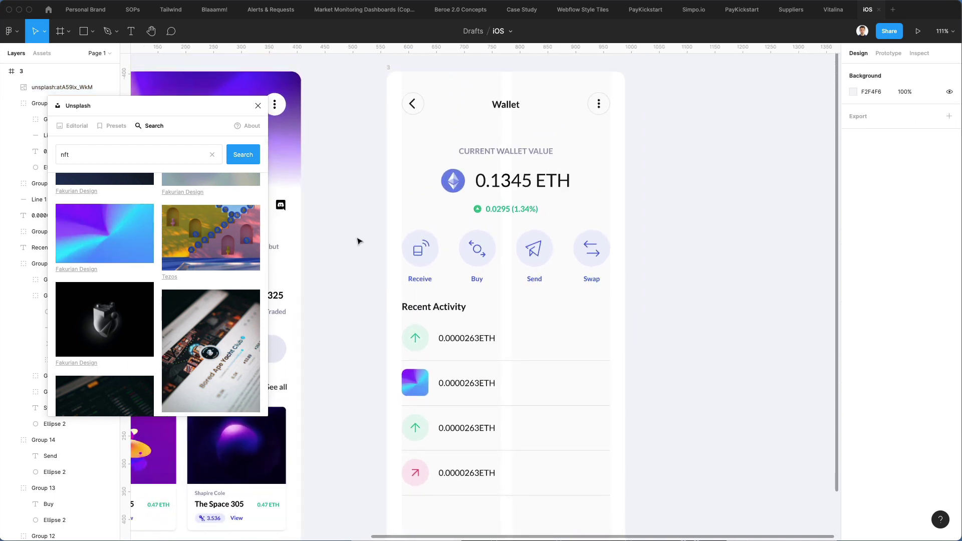
scroll(358, 242, down, 3)
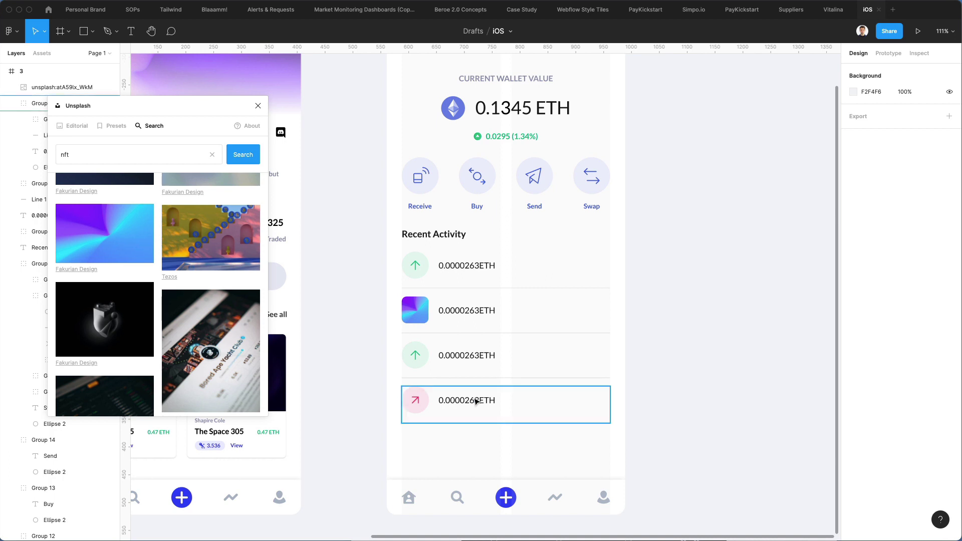
- Copy the Recent Activity heading below the list, retype it as 'View all', and centre it
drag(445, 235, 456, 448)
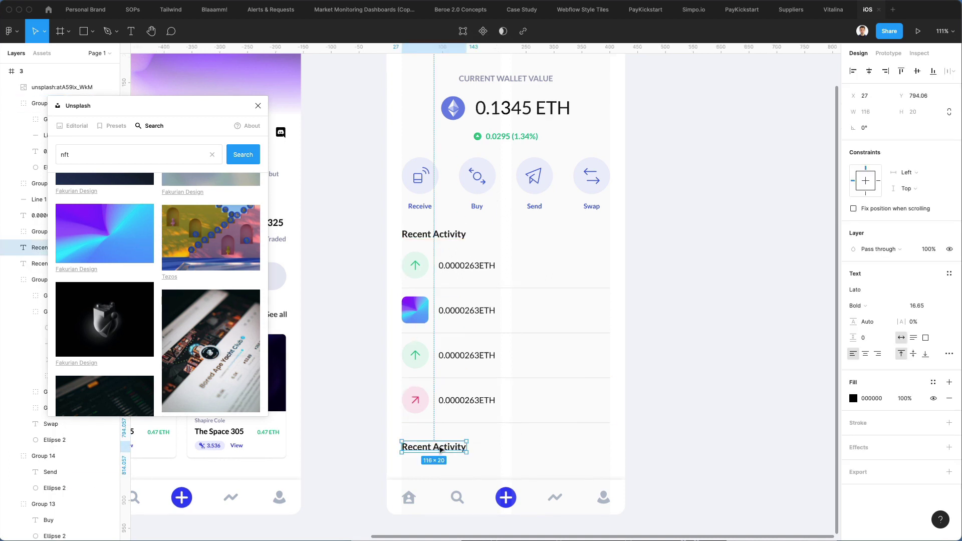
double_click(453, 447)
text(View all +)
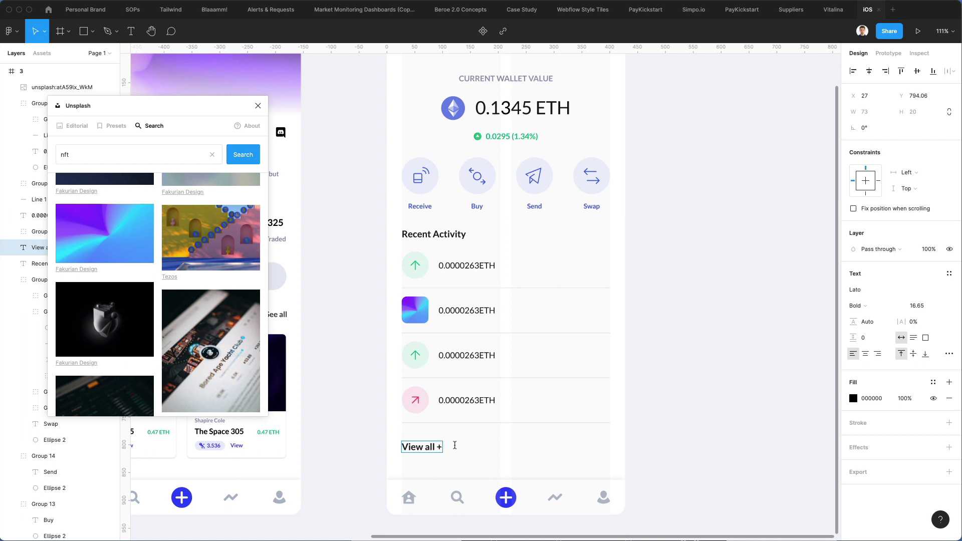
key(Escape)
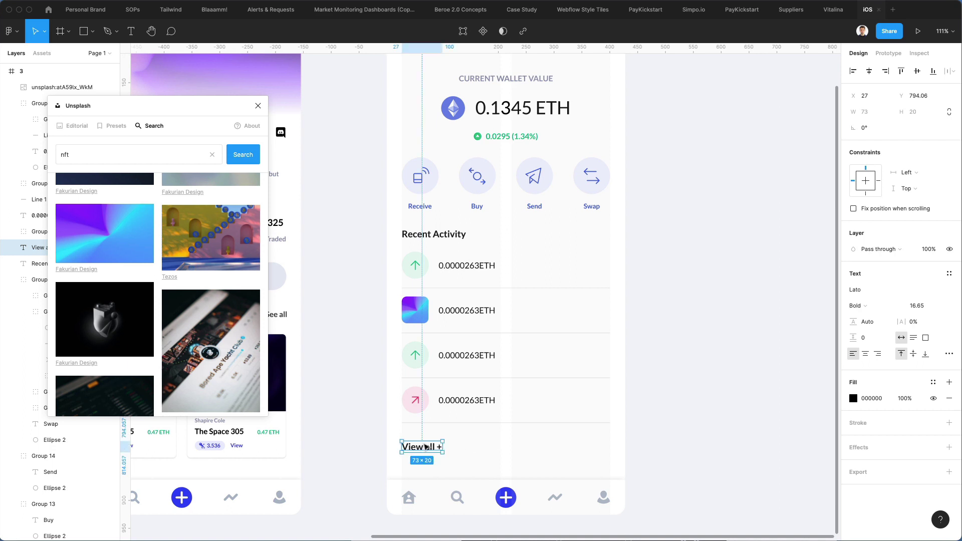
click(868, 70)
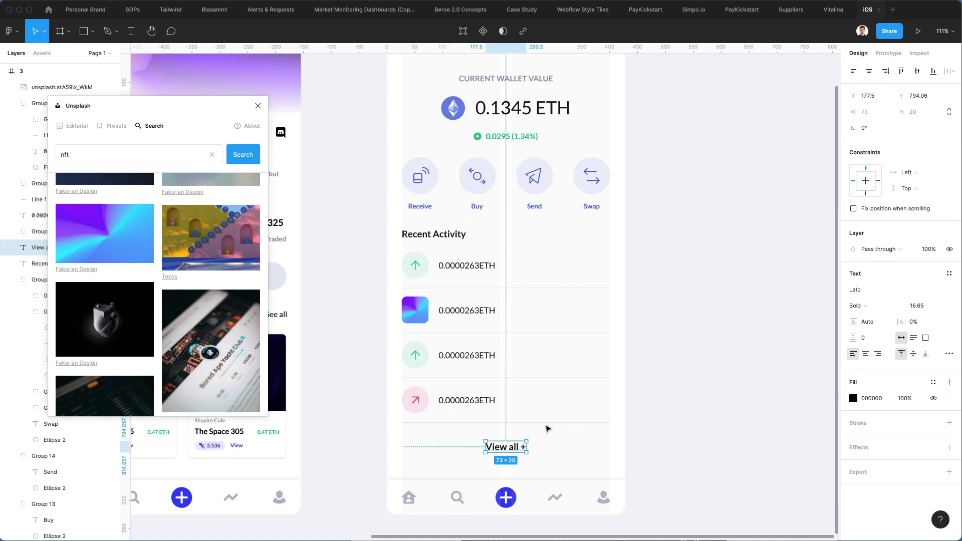
double_click(524, 442)
key(Right)
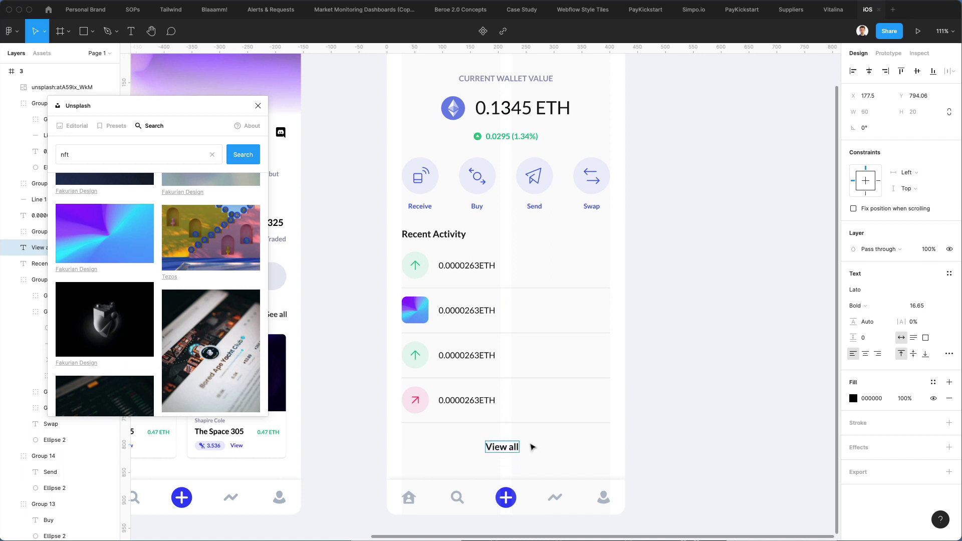
key(Escape)
click(868, 71)
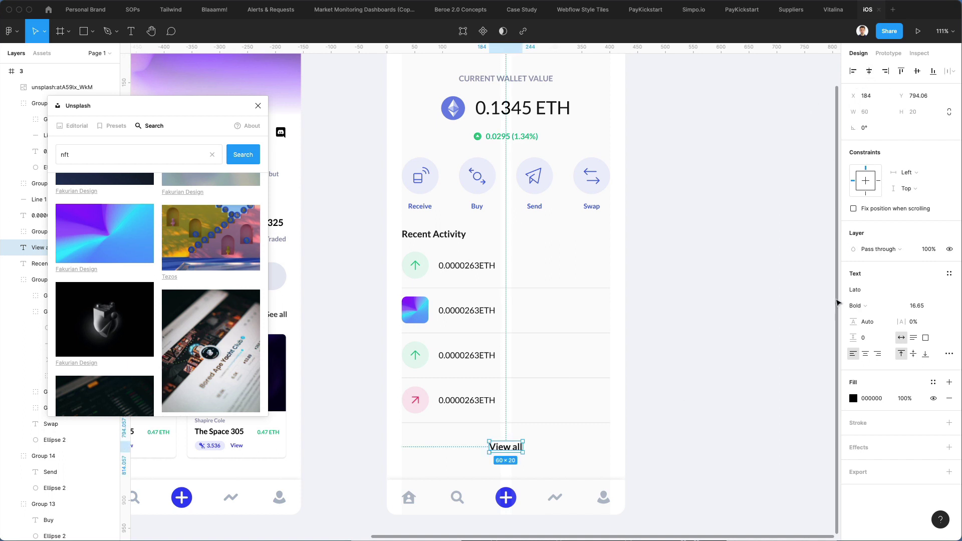
- Set View all to Regular weight, nudge it up, and colour it 8D92AE
click(856, 305)
click(852, 291)
key(Up)
key(Up)
key(Up)
key(Up)
key(Up)
key(Up)
key(Up)
key(Up)
key(Up)
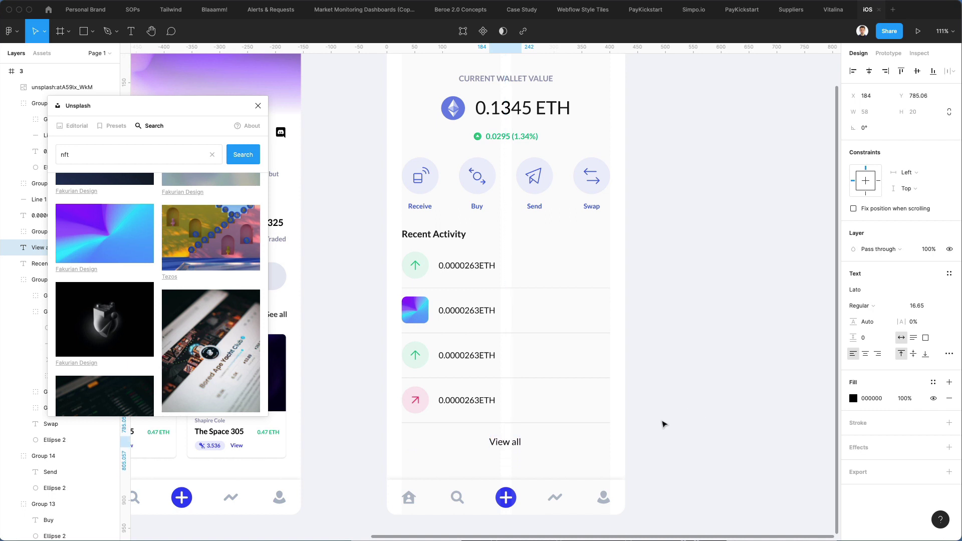
key(i)
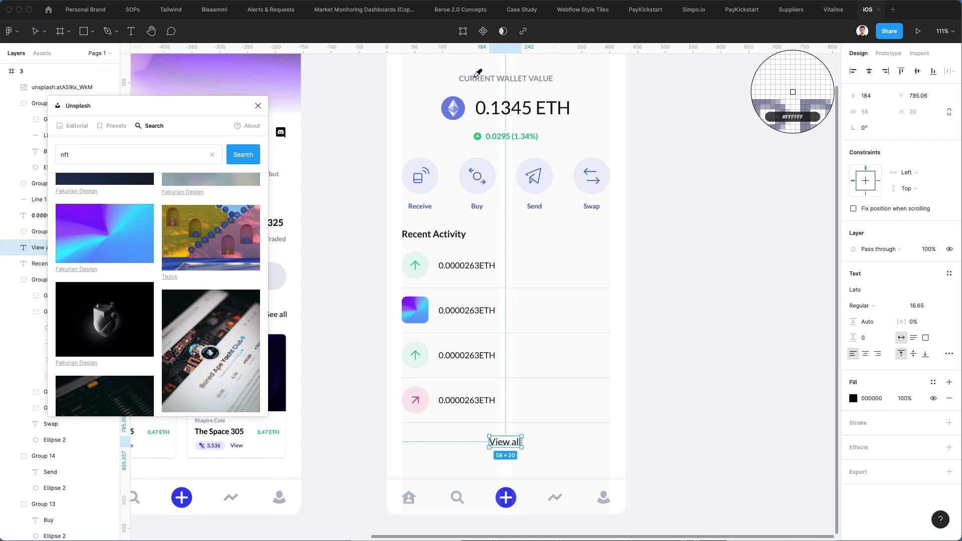
click(476, 78)
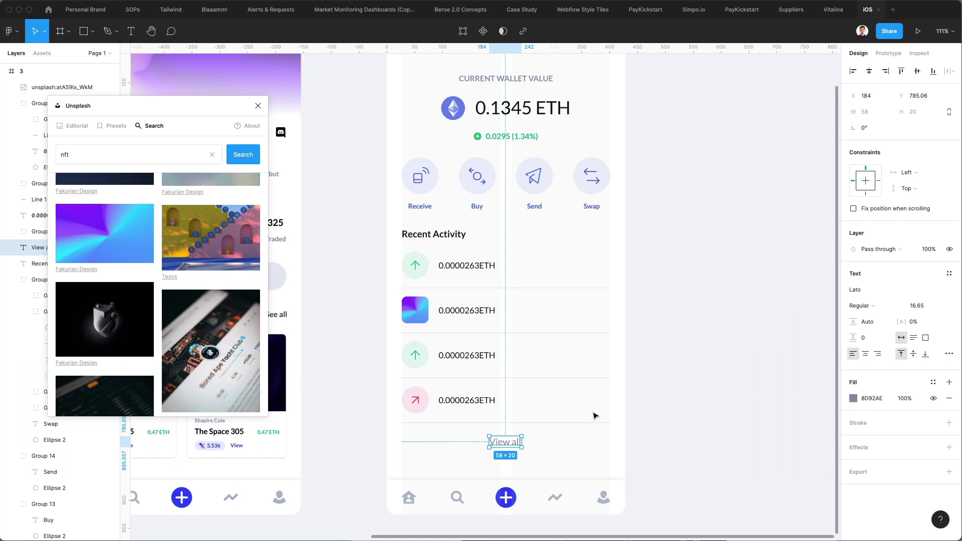
key(Escape)
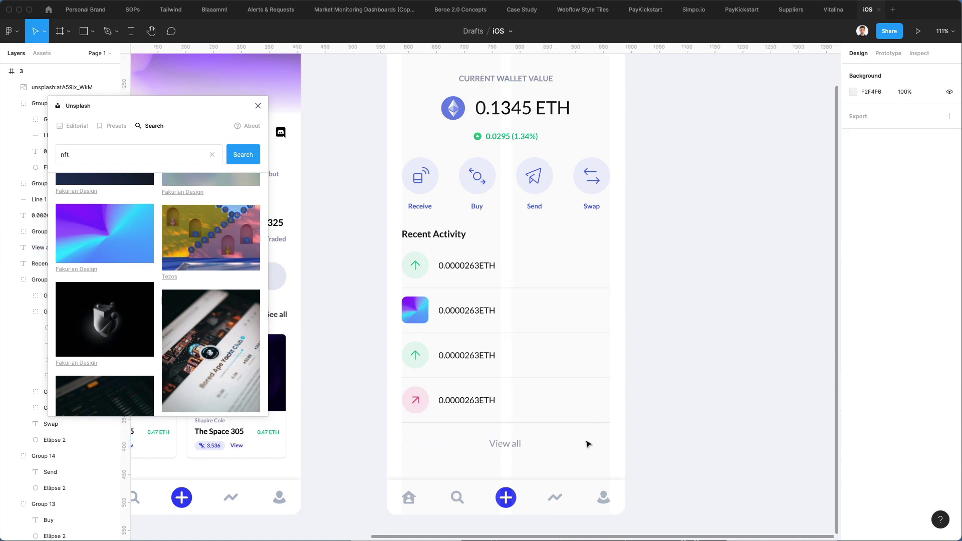
scroll(588, 444, down, 1)
scroll(587, 444, down, 2)
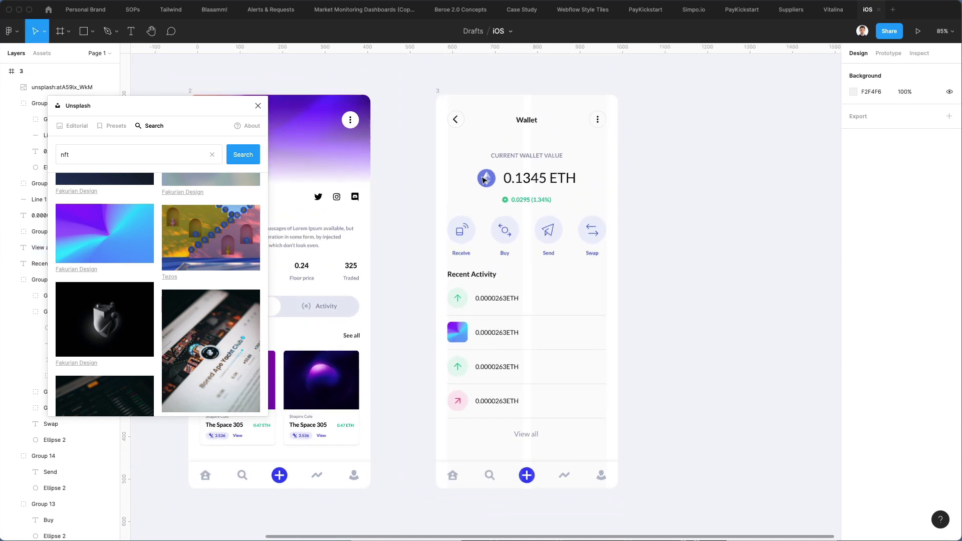
- Close the Unsplash plugin panel and select the wallet screen frame '3'
click(257, 105)
click(439, 92)
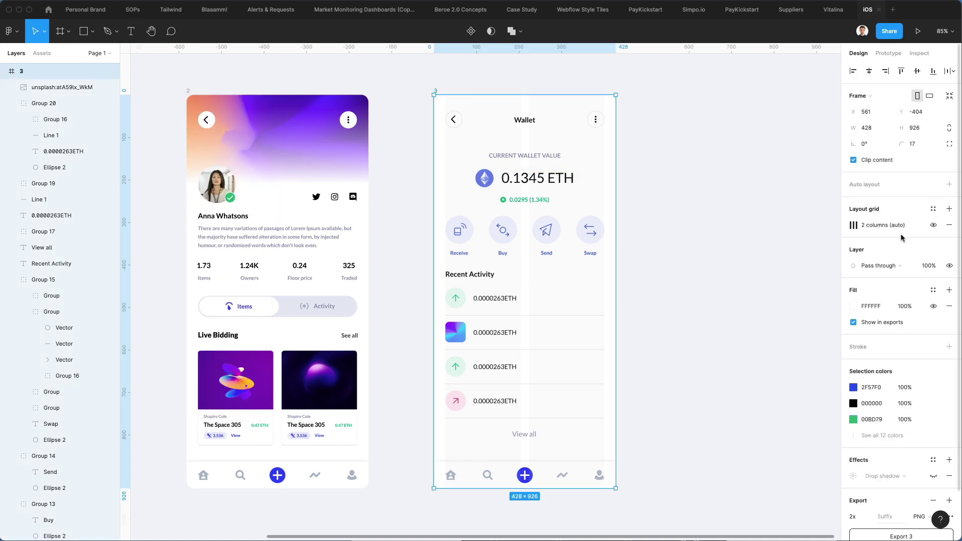